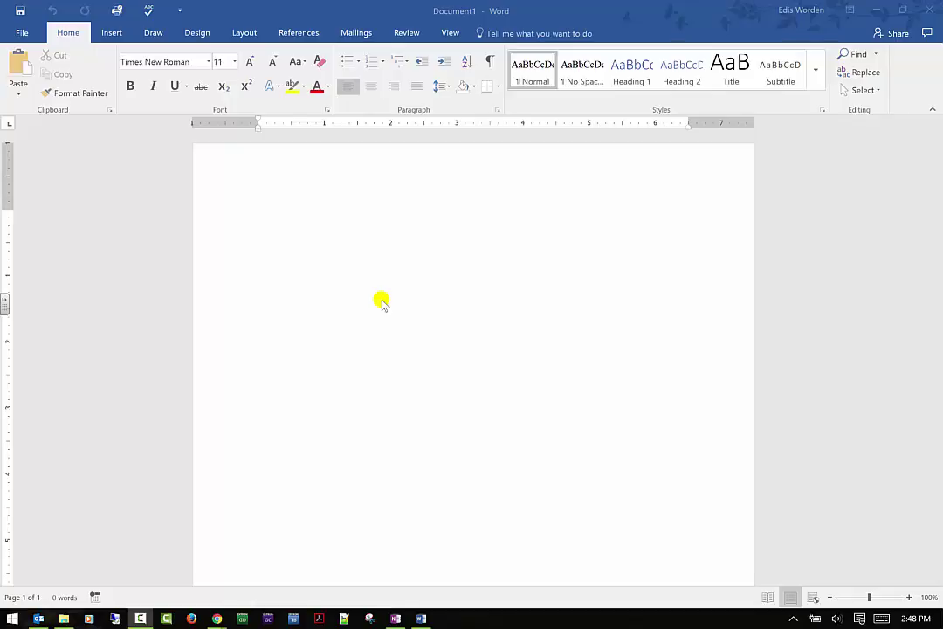
Open the recent document OneNote Intro.docx.
{"action": "left_click", "coordinate": [111, 33]}
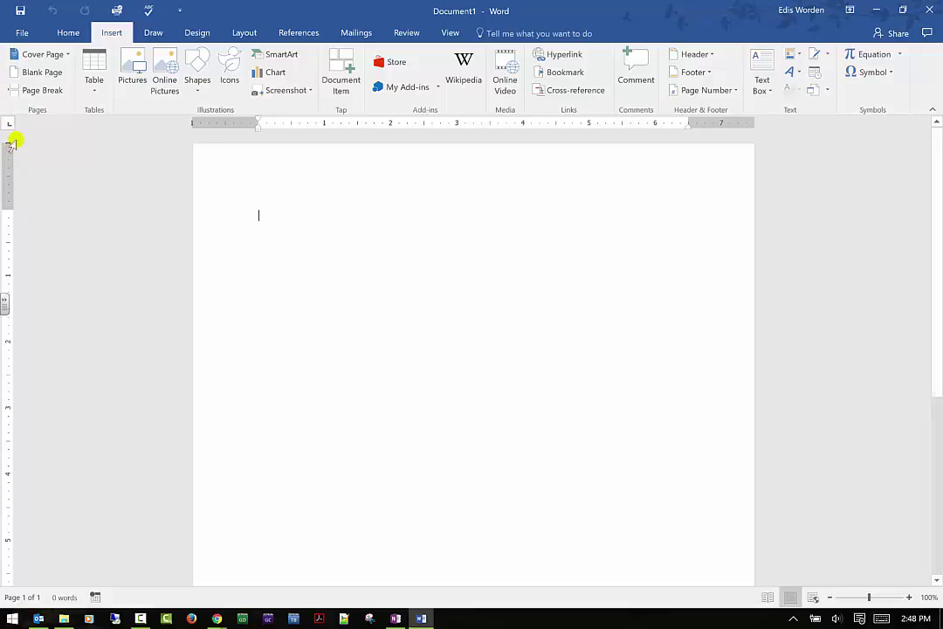
{"action": "left_click", "coordinate": [26, 37]}
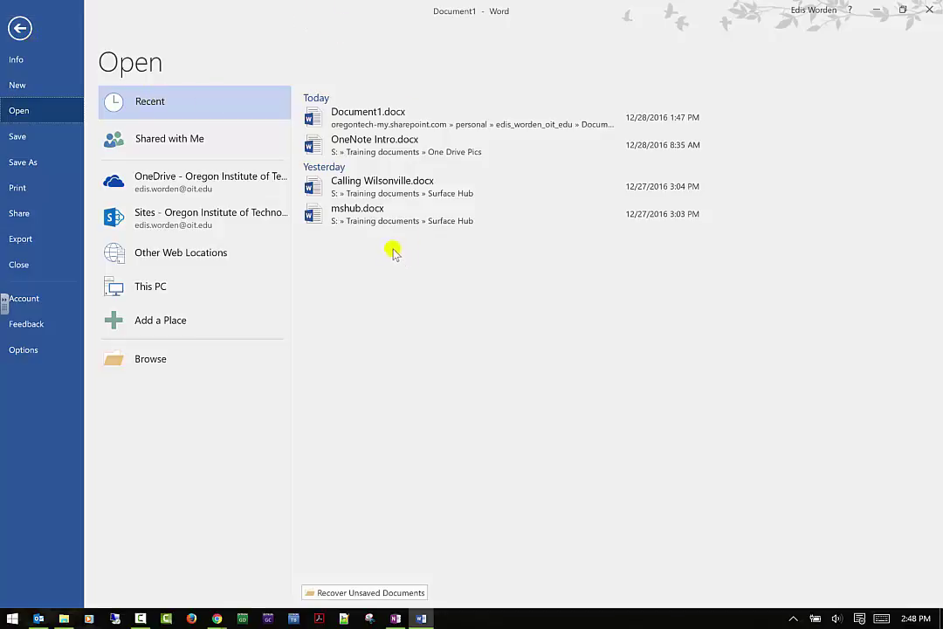
{"action": "left_click", "coordinate": [394, 144]}
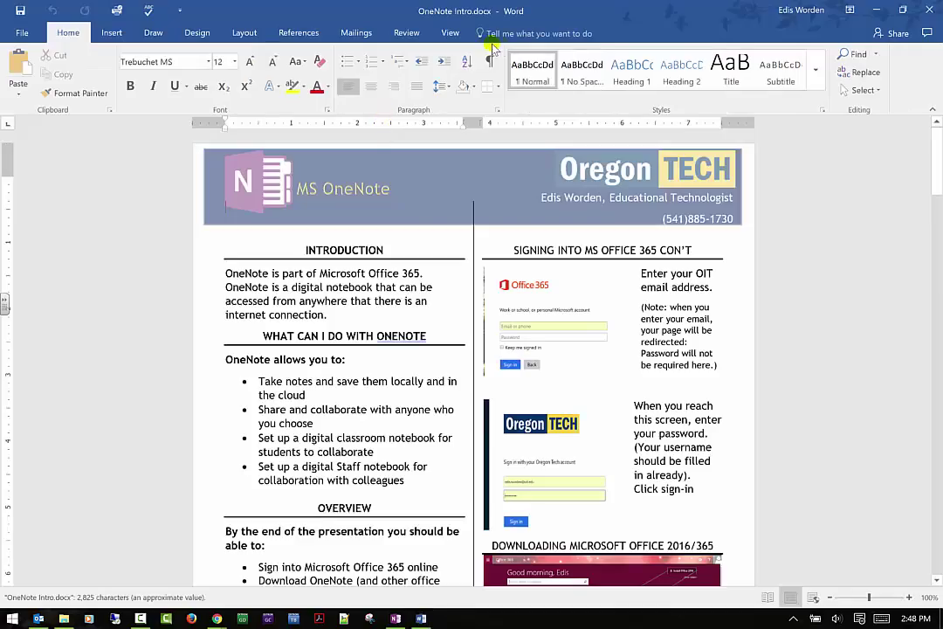
Insert the picture oitowl2.png from the OIT folder in Pictures, below the "Get app" screenshot on the document's last page.
{"action": "left_click", "coordinate": [113, 35]}
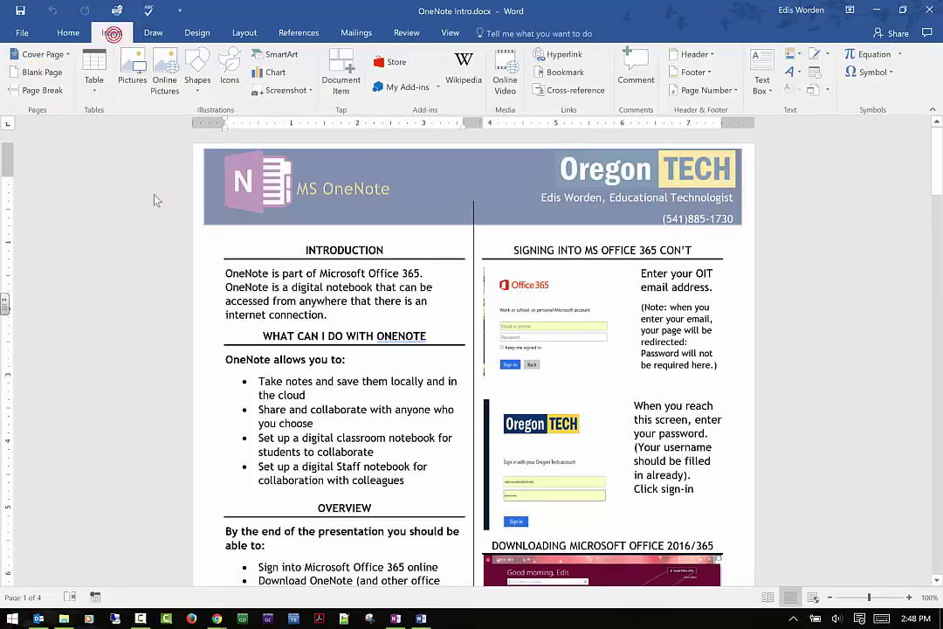
{"action": "scroll", "coordinate": [210, 194], "scroll_direction": "down", "scroll_amount": 15}
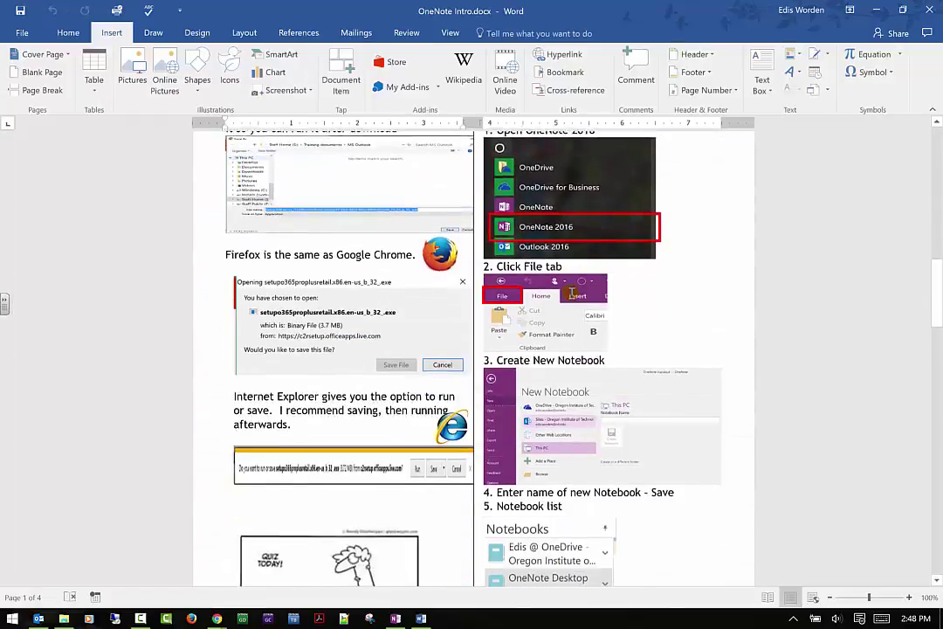
{"action": "scroll", "coordinate": [572, 294], "scroll_direction": "down", "scroll_amount": 20}
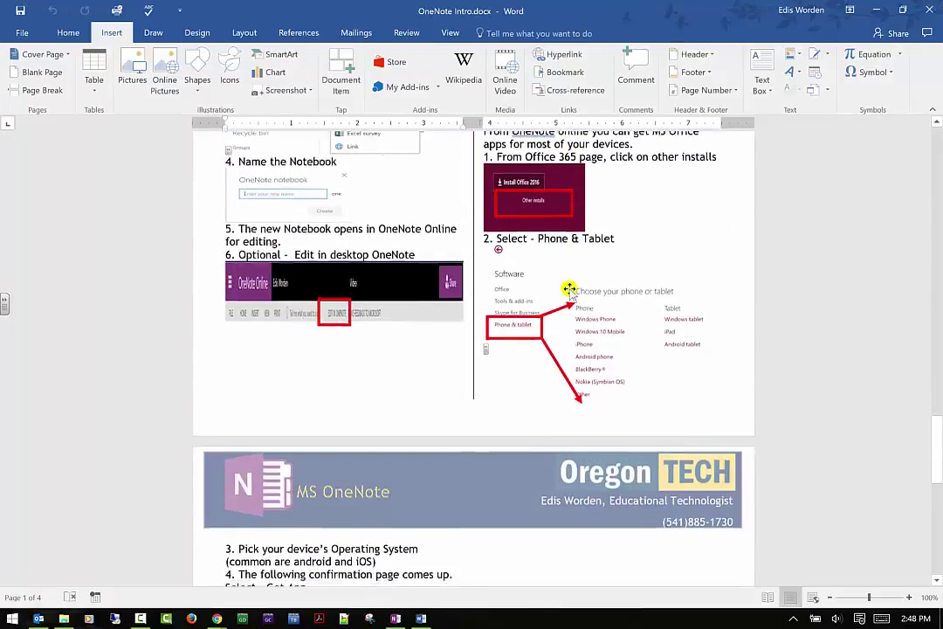
{"action": "scroll", "coordinate": [569, 289], "scroll_direction": "down", "scroll_amount": 5}
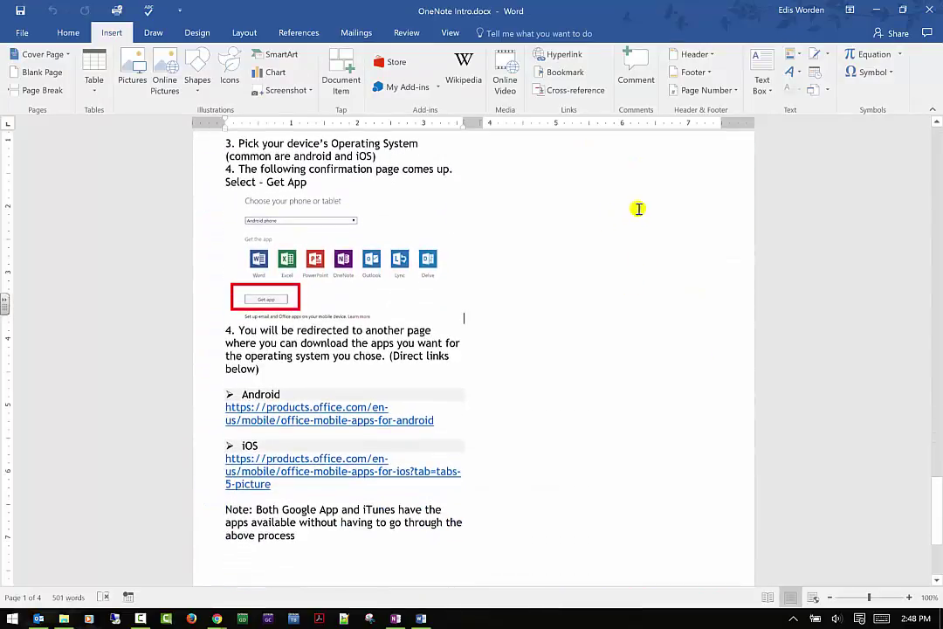
{"action": "left_click", "coordinate": [138, 75]}
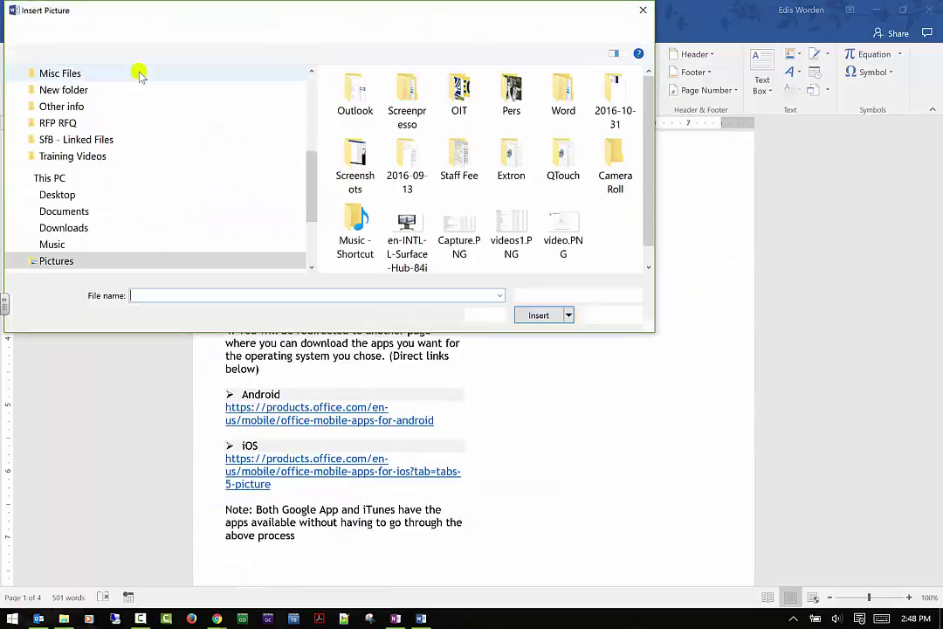
{"action": "scroll", "coordinate": [78, 183], "scroll_direction": "up", "scroll_amount": 3}
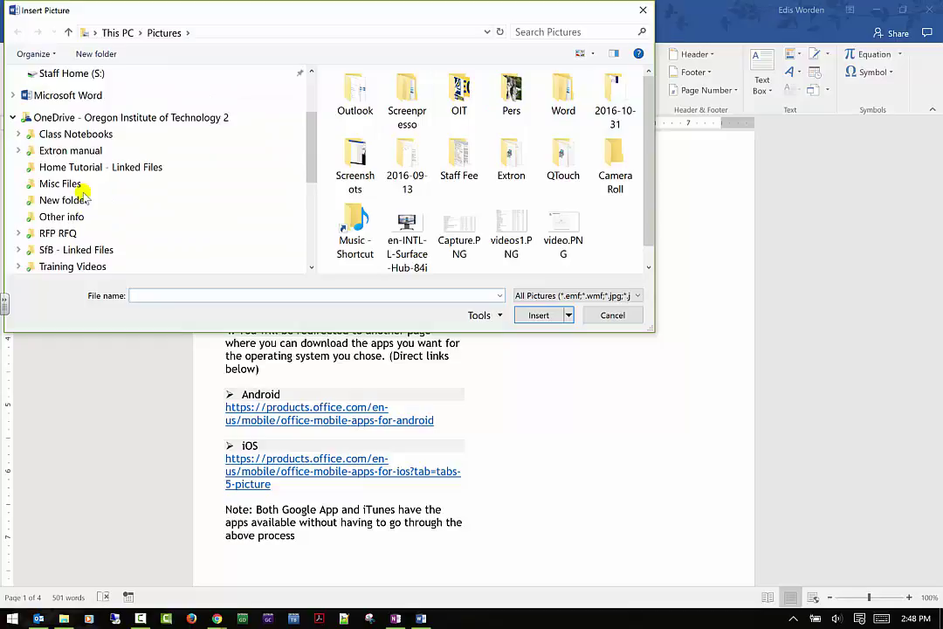
{"action": "scroll", "coordinate": [94, 139], "scroll_direction": "up", "scroll_amount": 3}
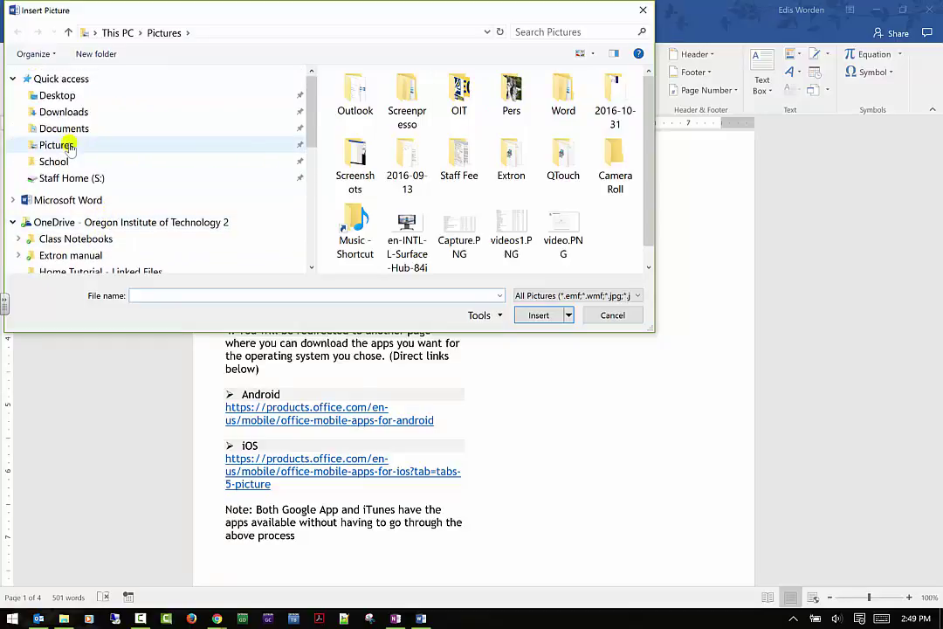
{"action": "left_click", "coordinate": [42, 147]}
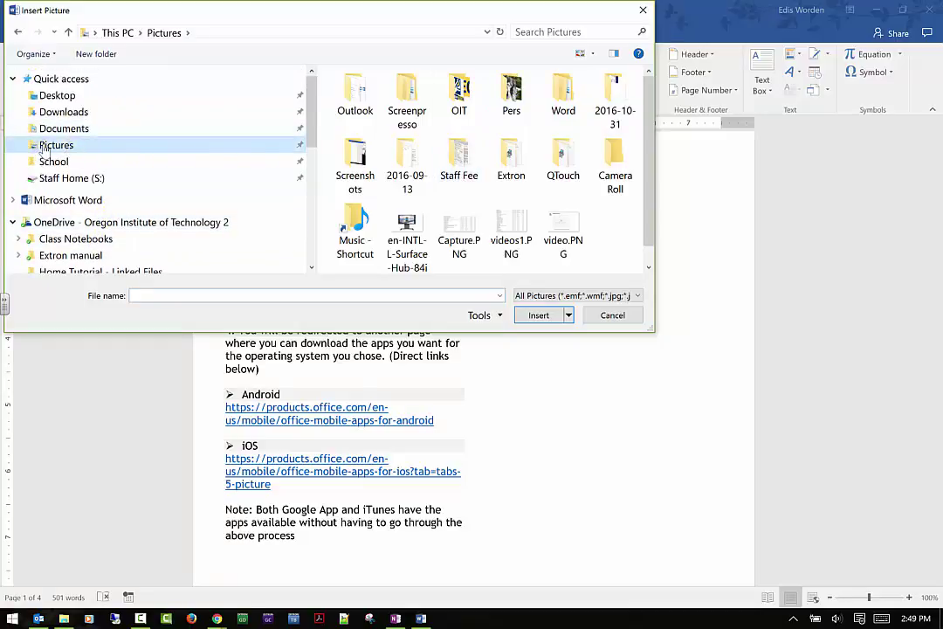
{"action": "double_click", "coordinate": [455, 87]}
{"action": "left_click", "coordinate": [446, 94]}
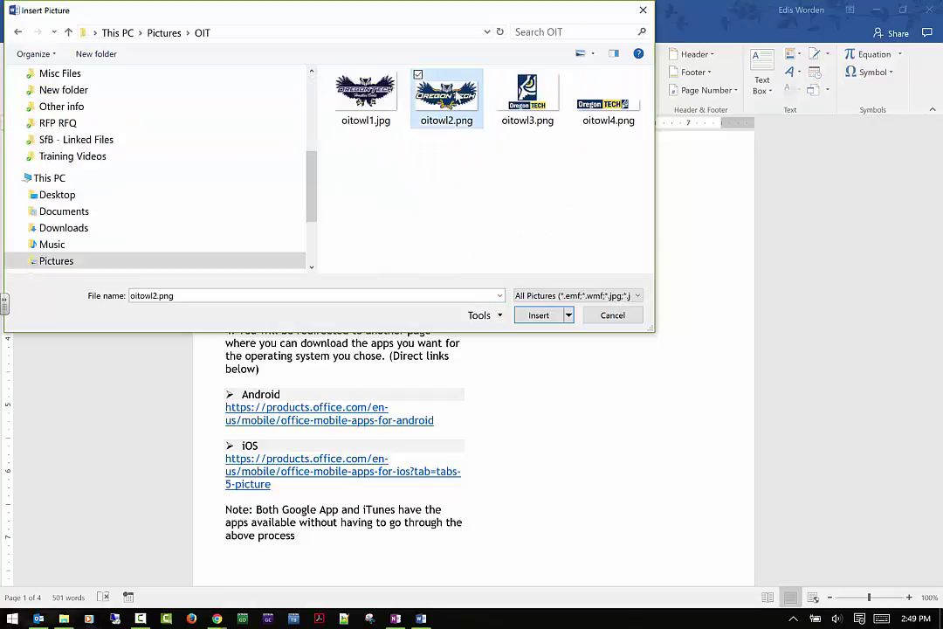
{"action": "left_click", "coordinate": [562, 314]}
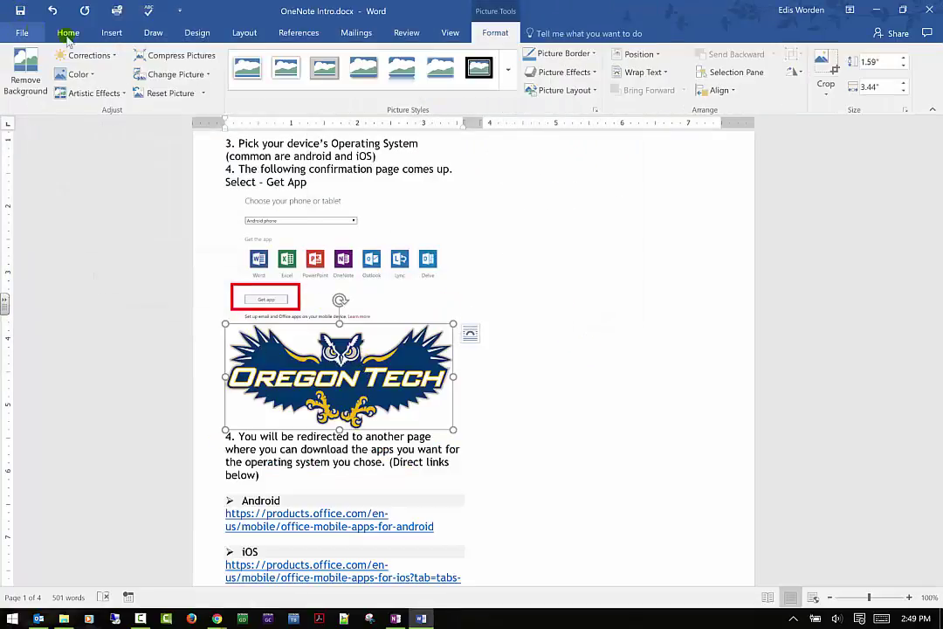
With the owl logo selected, search Bing images for "cat" and insert the white kitten photo in its place.
{"action": "left_click", "coordinate": [112, 35]}
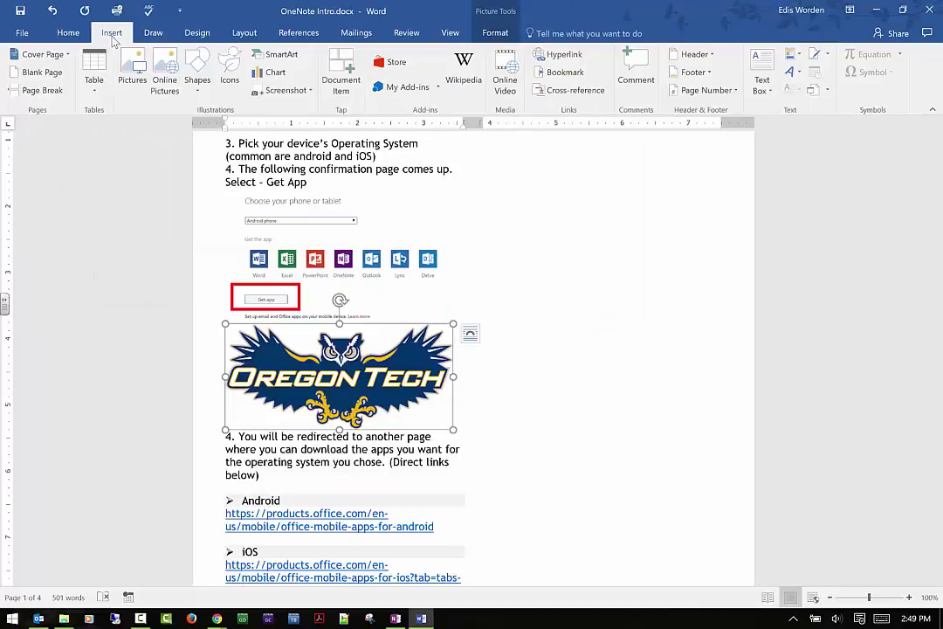
{"action": "left_click", "coordinate": [164, 79]}
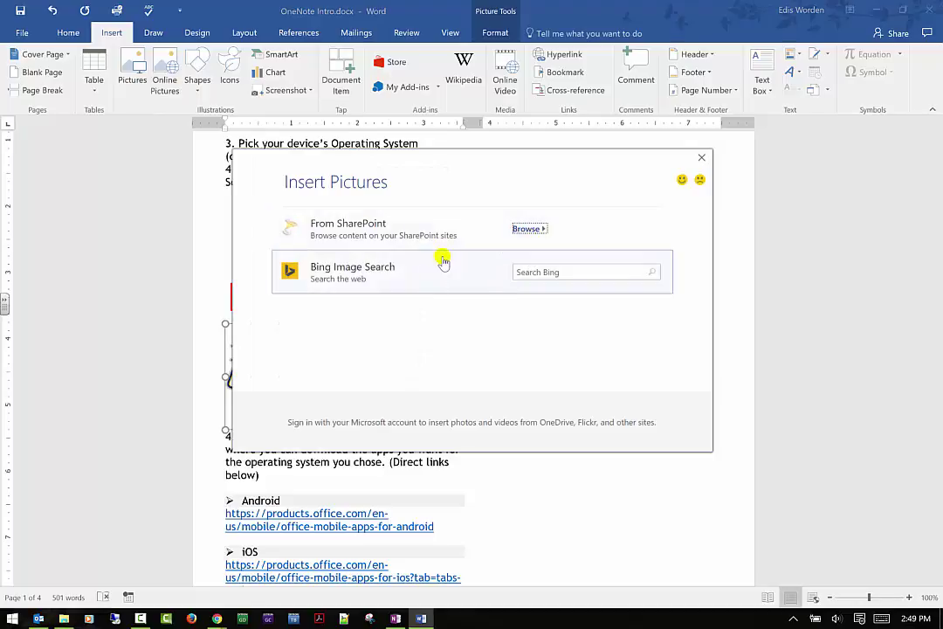
{"action": "left_click", "coordinate": [576, 273]}
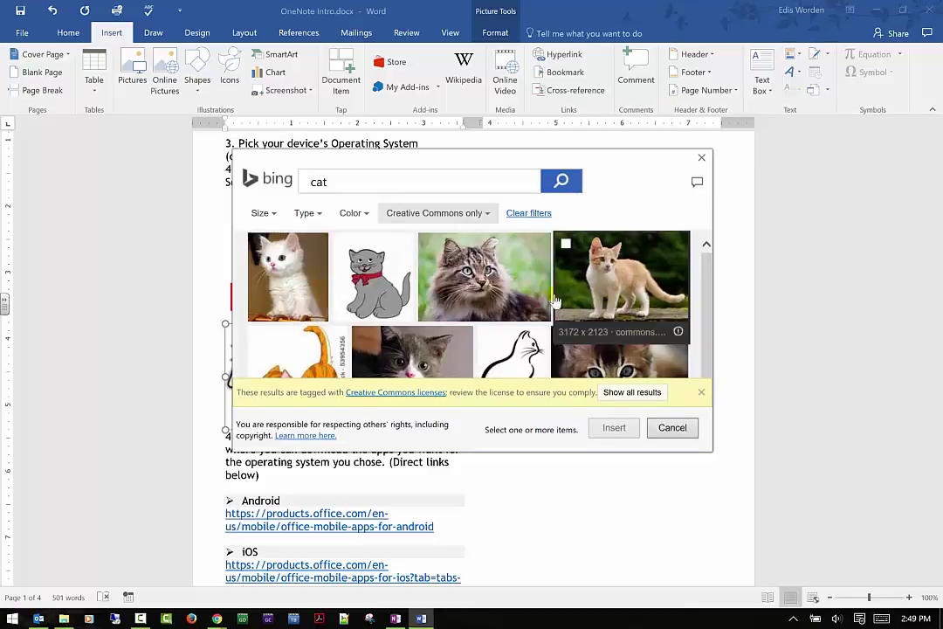
{"action": "left_click", "coordinate": [263, 288]}
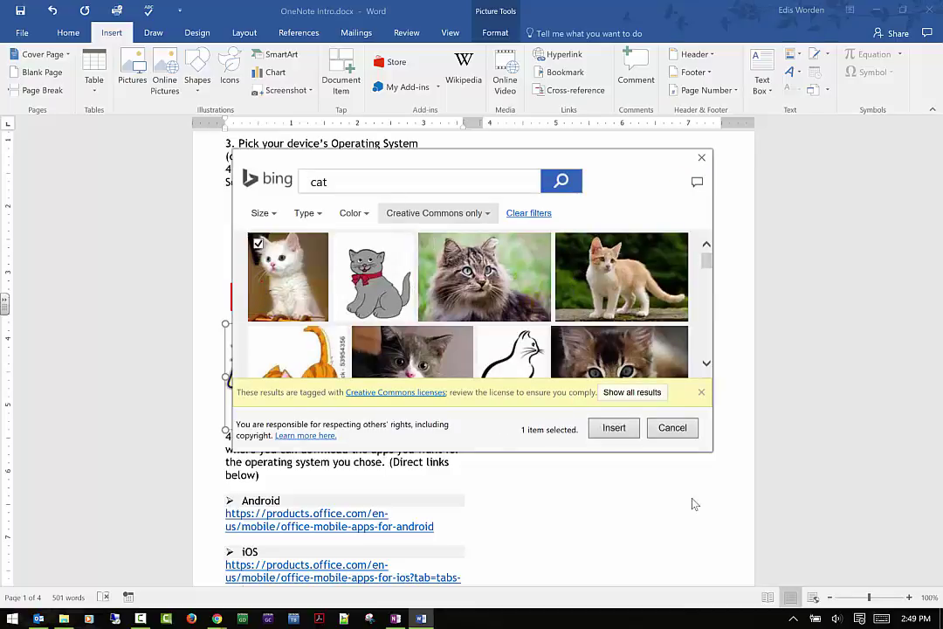
{"action": "left_click", "coordinate": [611, 428]}
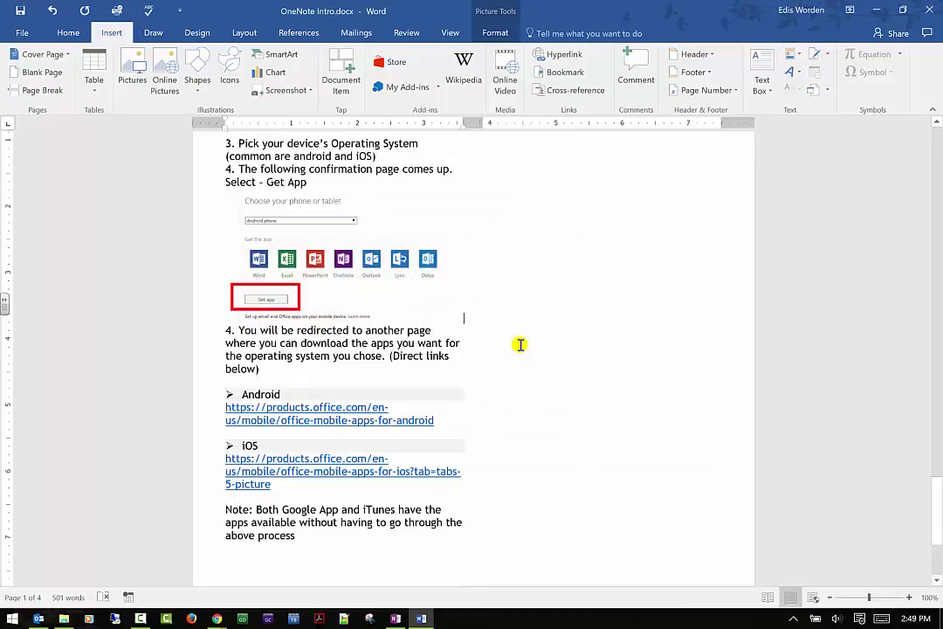
{"action": "scroll", "coordinate": [432, 332], "scroll_direction": "down", "scroll_amount": 4}
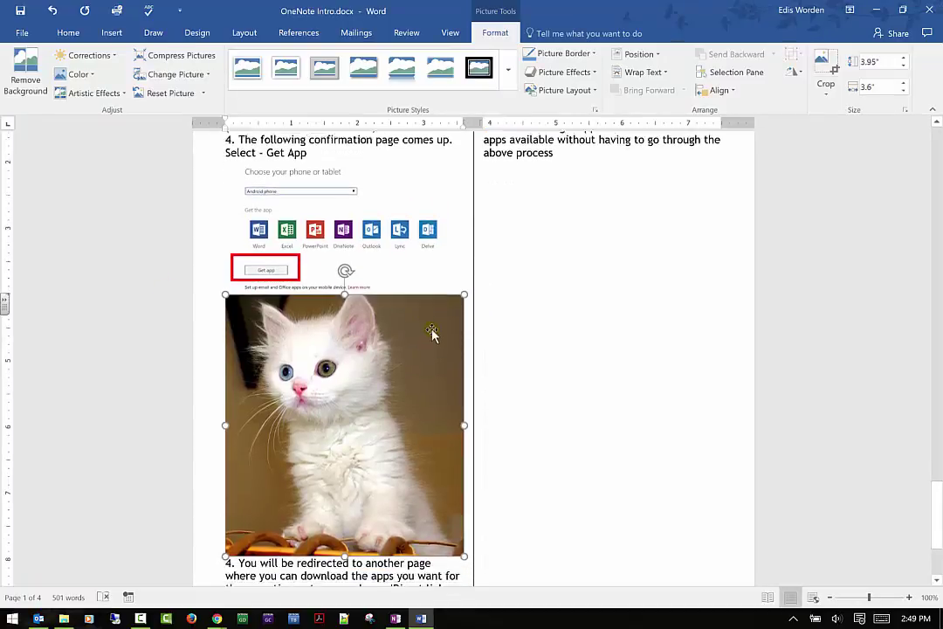
{"action": "scroll", "coordinate": [436, 336], "scroll_direction": "up", "scroll_amount": 10}
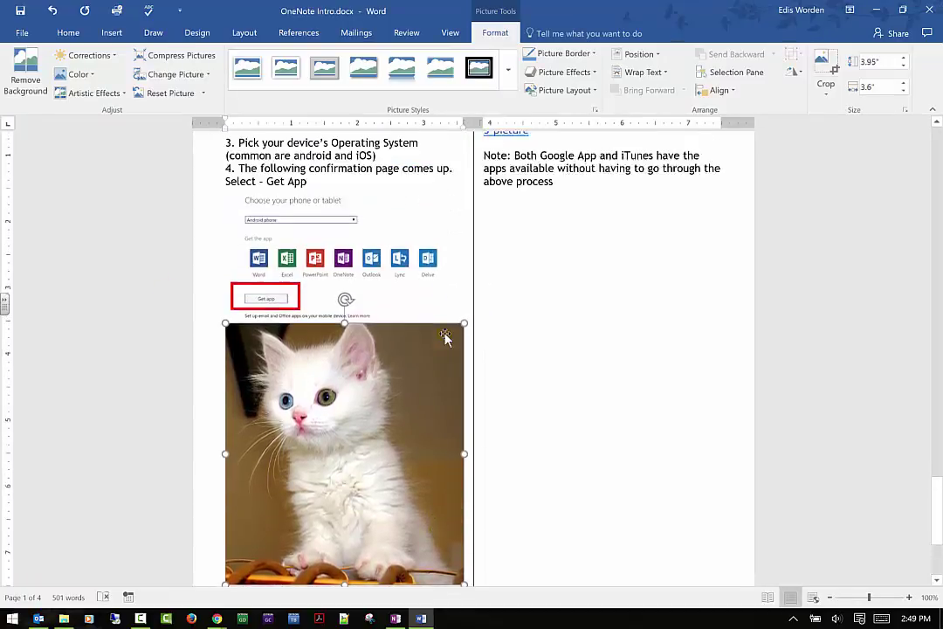
{"action": "scroll", "coordinate": [449, 329], "scroll_direction": "up", "scroll_amount": 11}
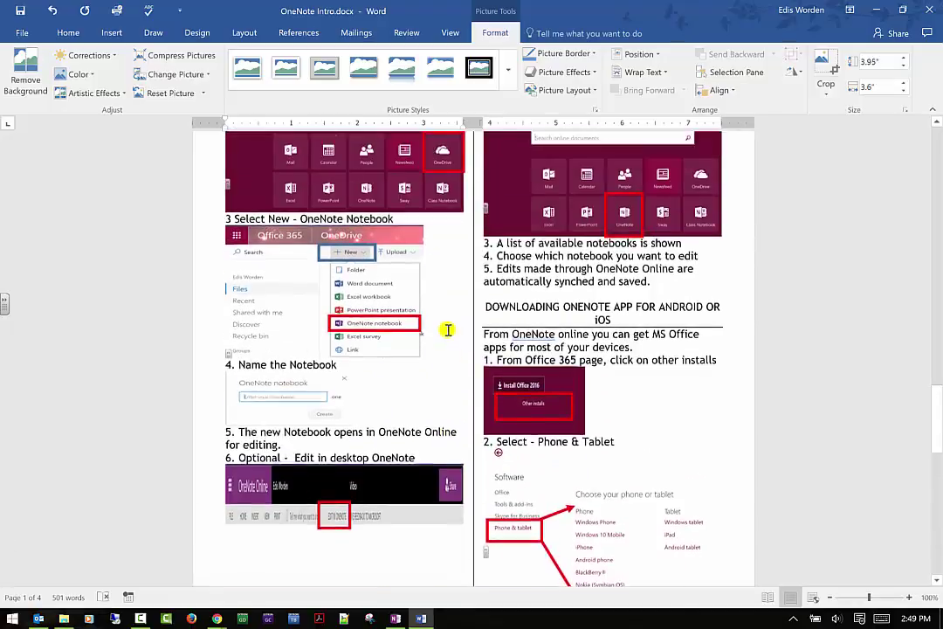
{"action": "scroll", "coordinate": [452, 320], "scroll_direction": "down", "scroll_amount": 12}
{"action": "scroll", "coordinate": [458, 311], "scroll_direction": "down", "scroll_amount": 6}
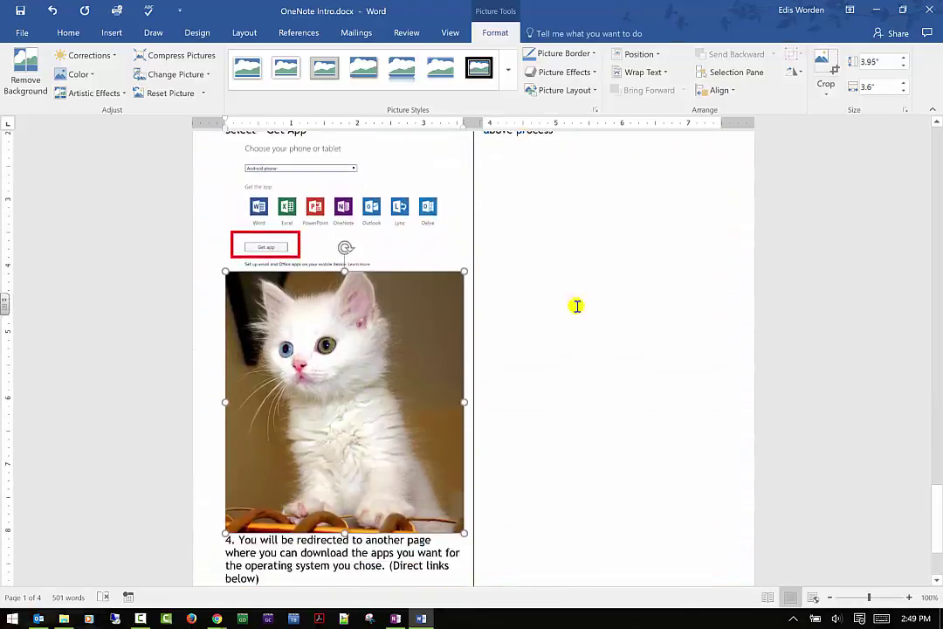
Insert a ten-column table directly below the kitten picture.
{"action": "left_click", "coordinate": [599, 289]}
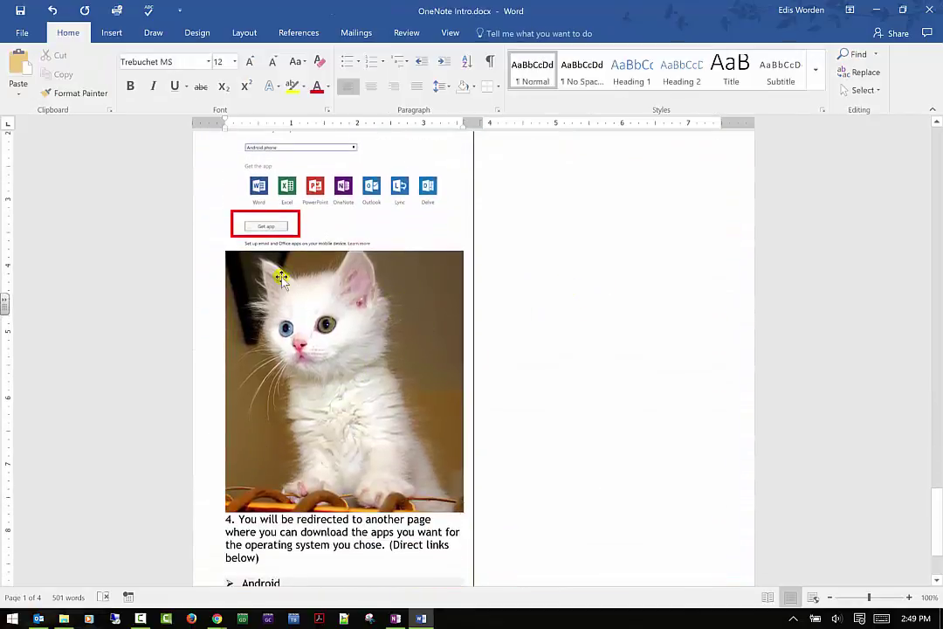
{"action": "left_click", "coordinate": [108, 32]}
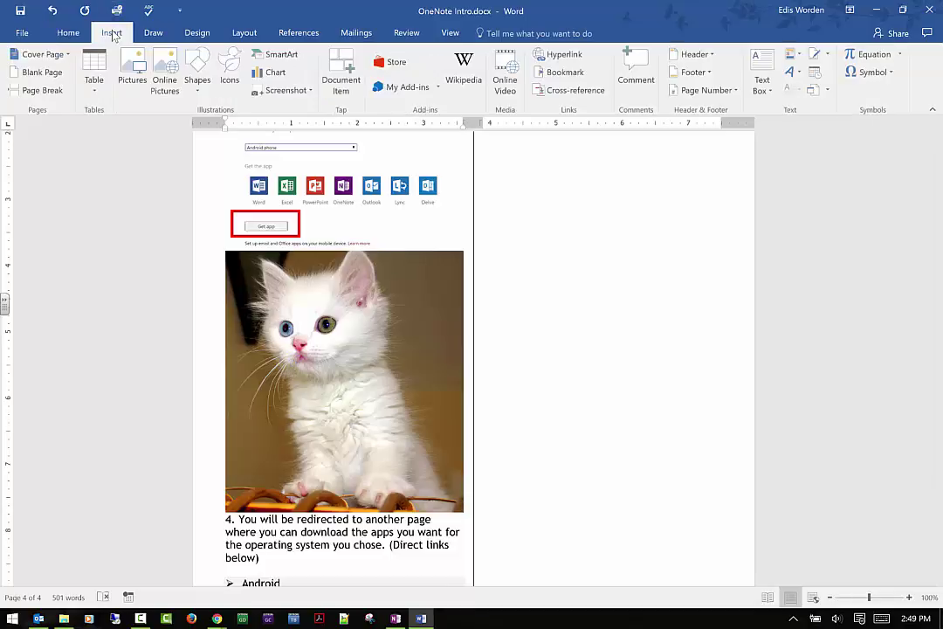
{"action": "left_click", "coordinate": [94, 83]}
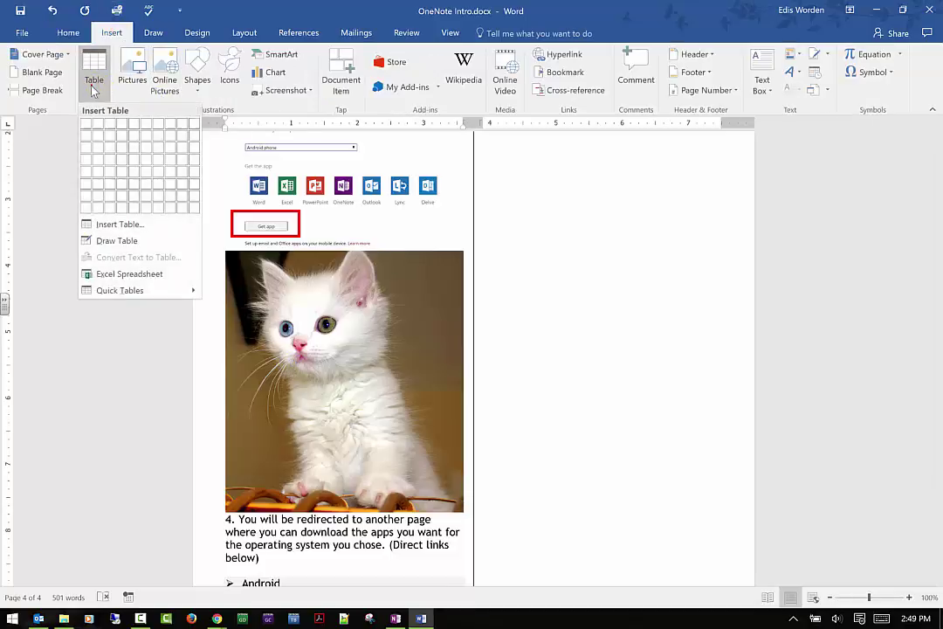
{"action": "left_click", "coordinate": [191, 203]}
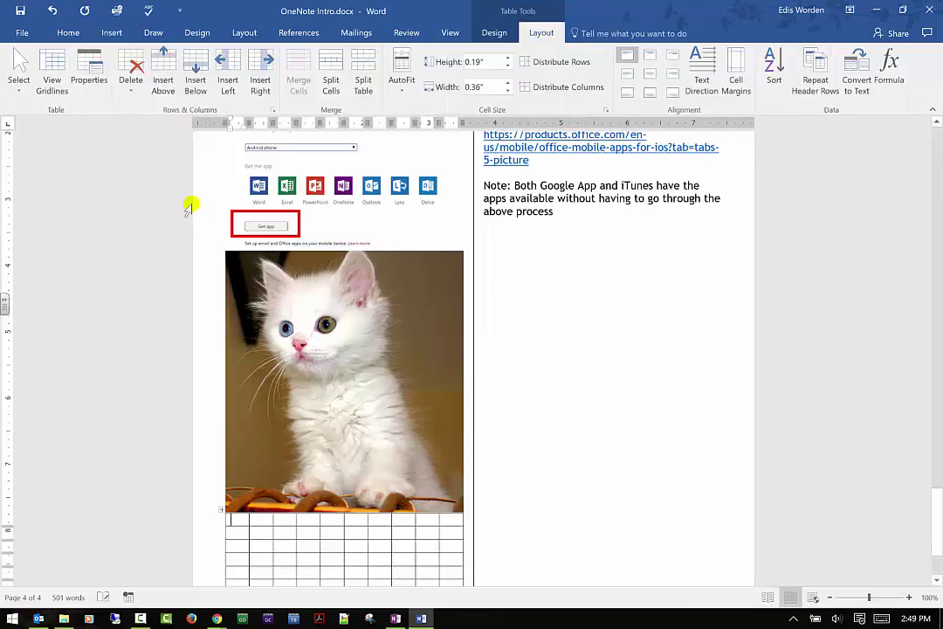
{"action": "left_click", "coordinate": [79, 38]}
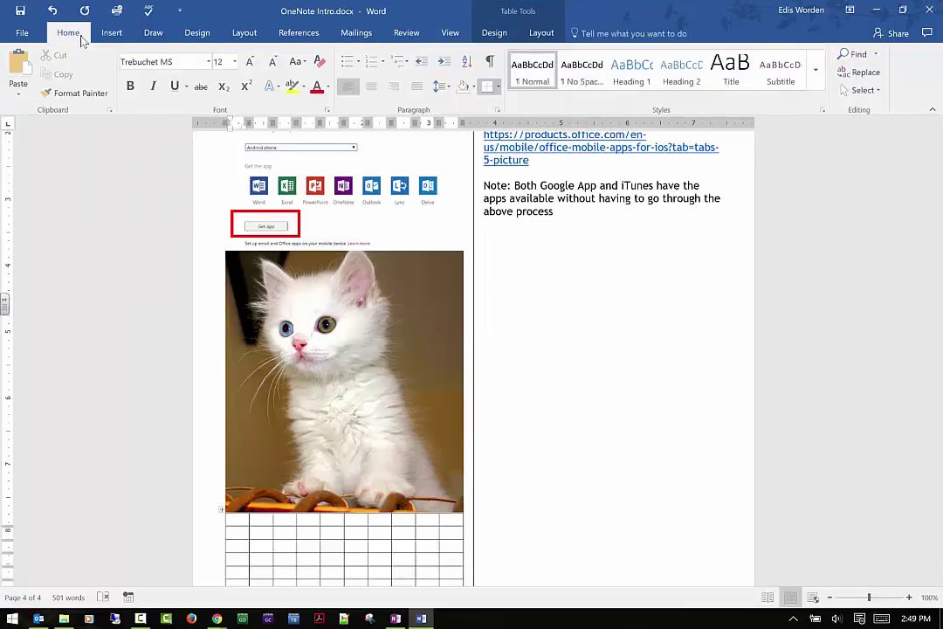
{"action": "left_click", "coordinate": [121, 38]}
{"action": "left_click", "coordinate": [93, 87]}
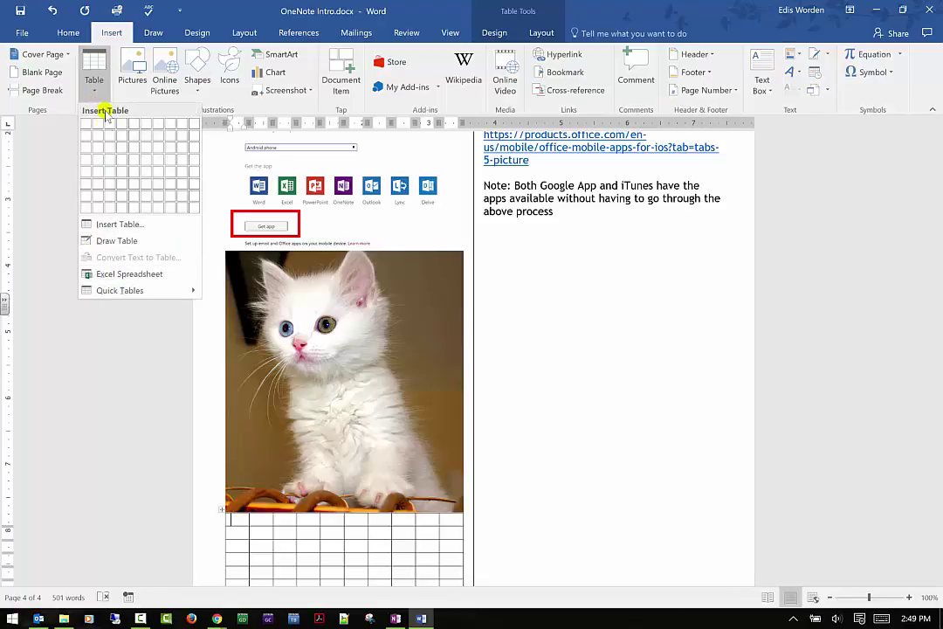
{"action": "left_click", "coordinate": [114, 241]}
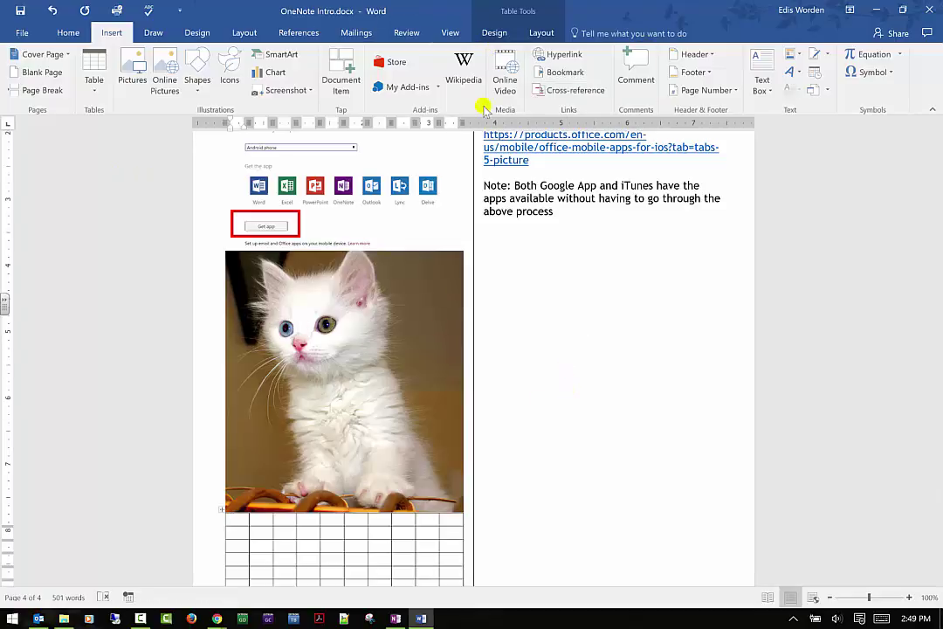
{"action": "left_click", "coordinate": [99, 91]}
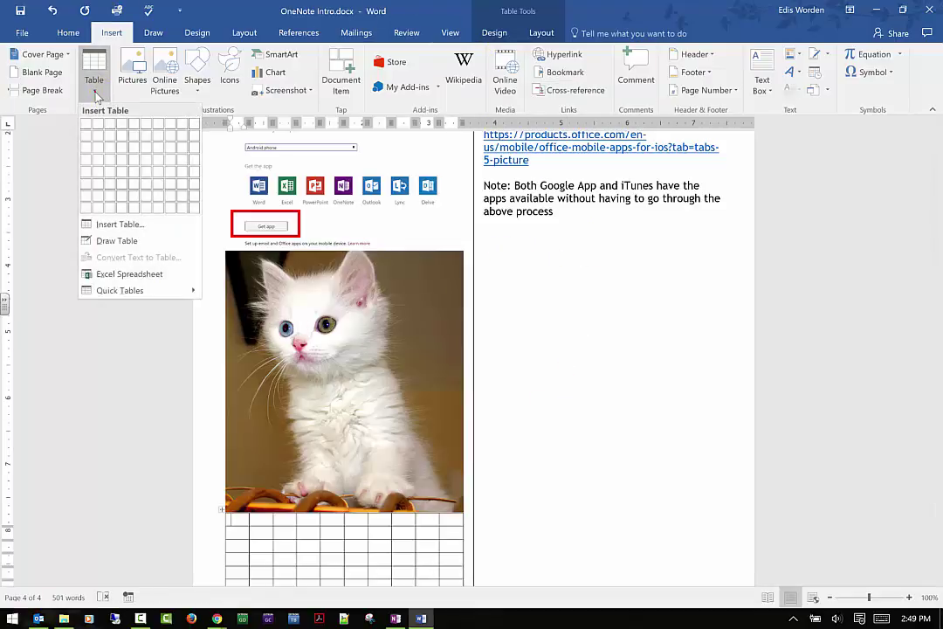
{"action": "left_click", "coordinate": [122, 225]}
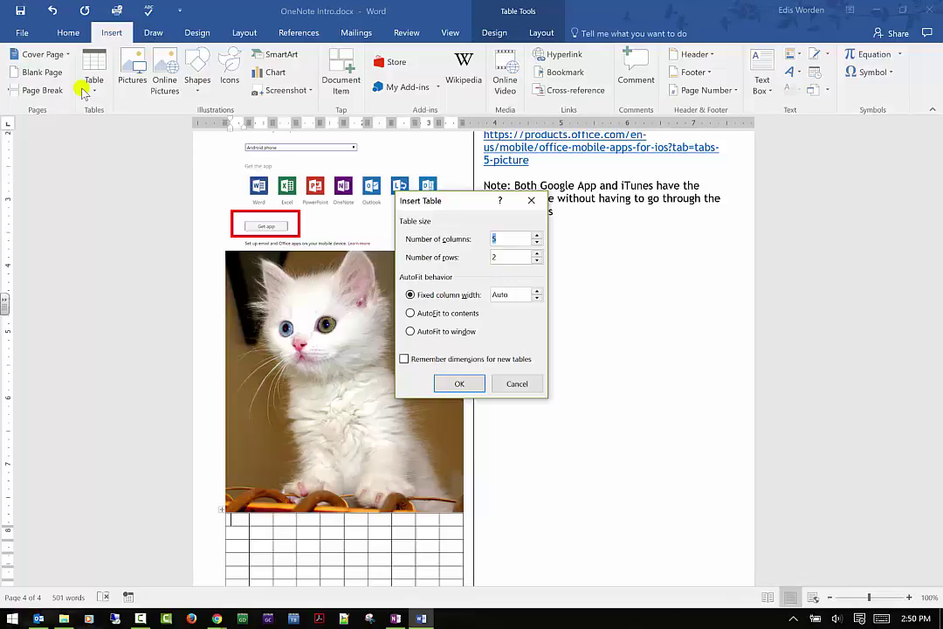
{"action": "left_click", "coordinate": [516, 383]}
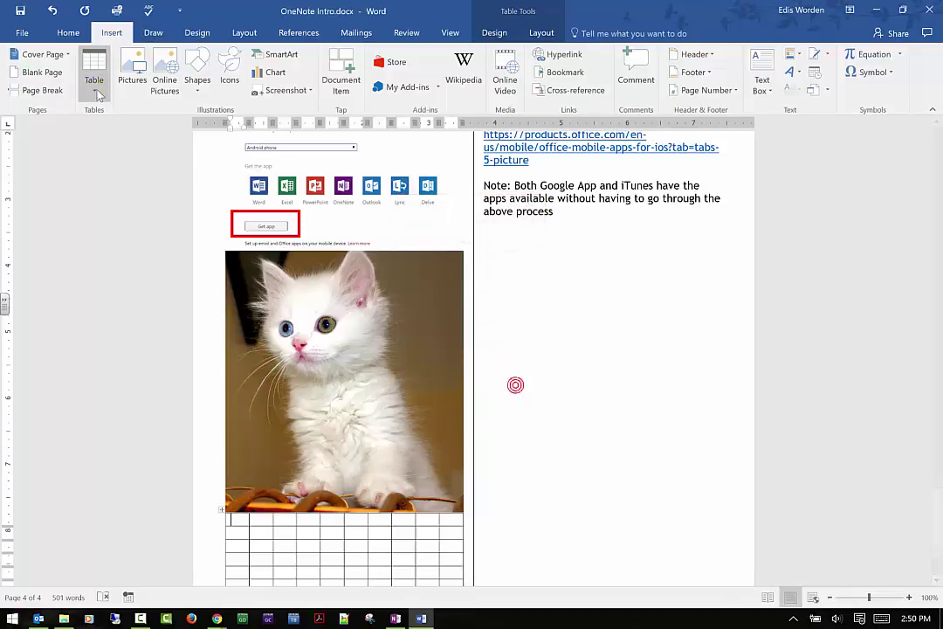
Embed an Excel spreadsheet at the start of the new table below the kitten picture and confirm the insertion.
{"action": "left_click", "coordinate": [94, 87]}
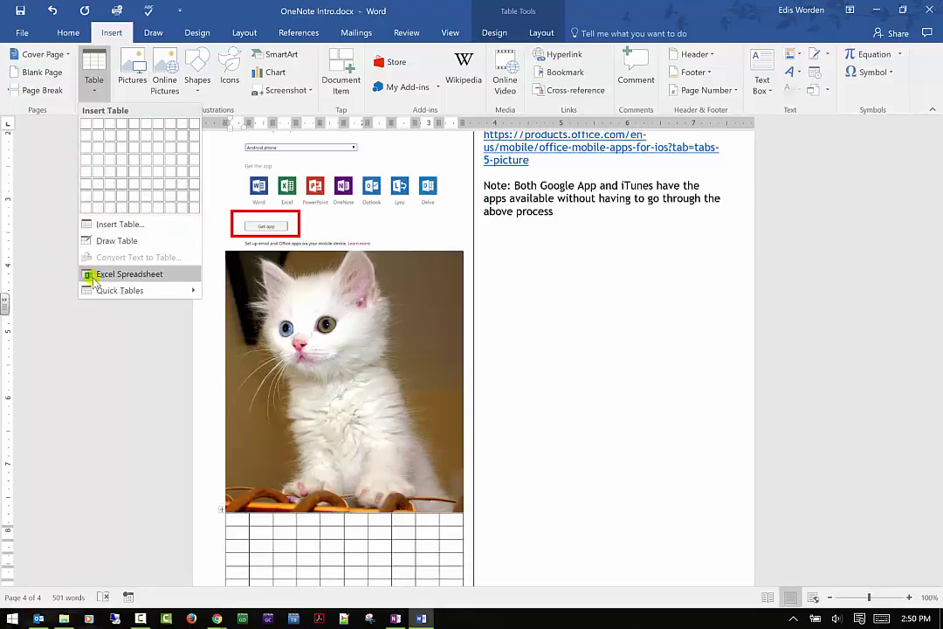
{"action": "left_click", "coordinate": [122, 275]}
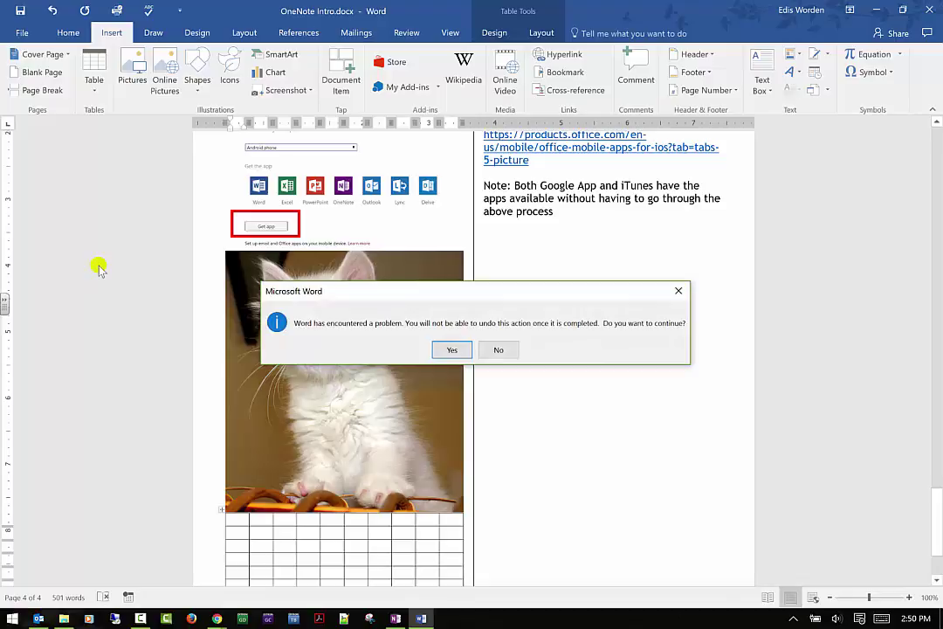
{"action": "left_click", "coordinate": [454, 349]}
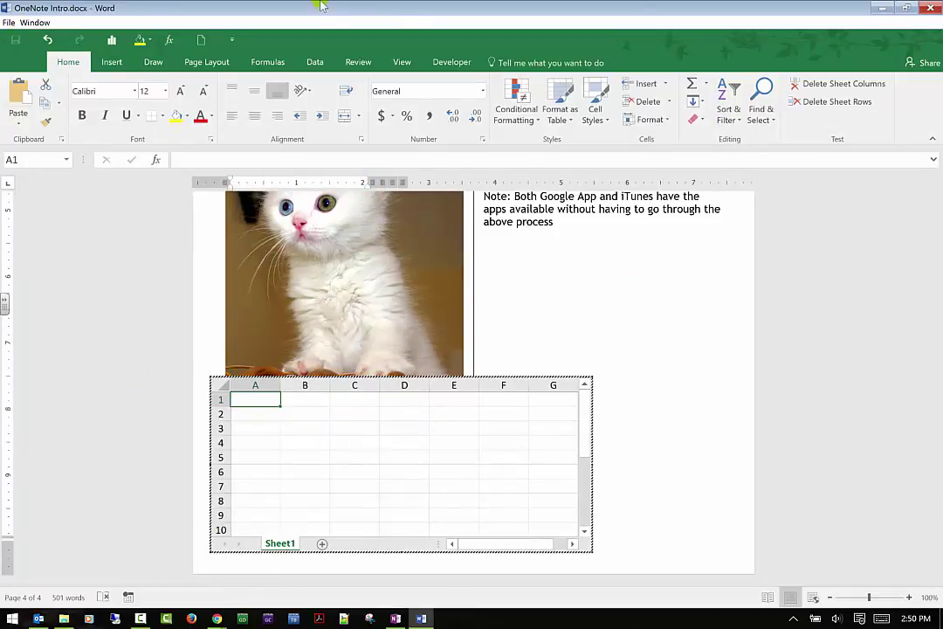
{"action": "left_click", "coordinate": [928, 9]}
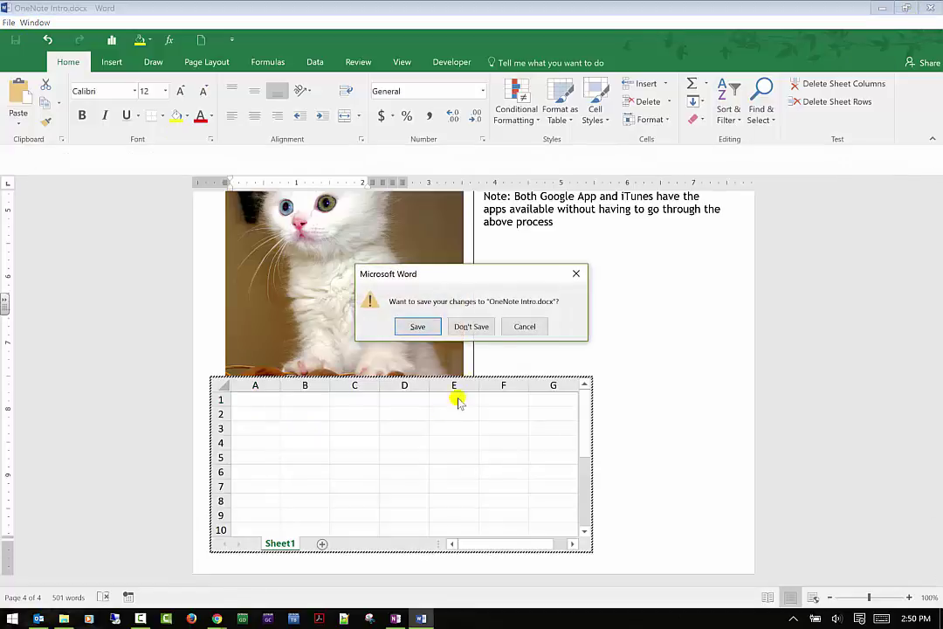
{"action": "left_click", "coordinate": [522, 326]}
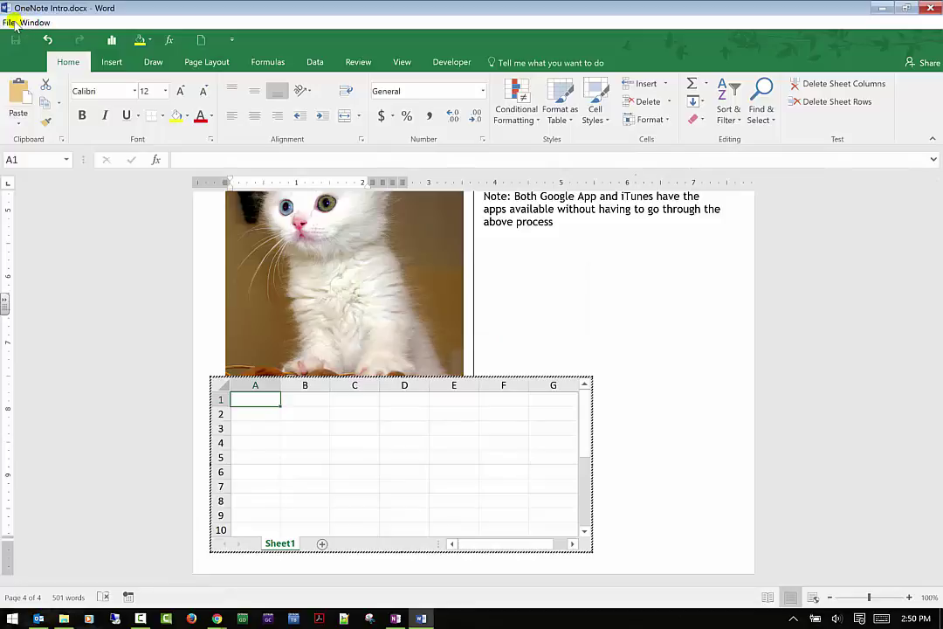
{"action": "left_click", "coordinate": [421, 618]}
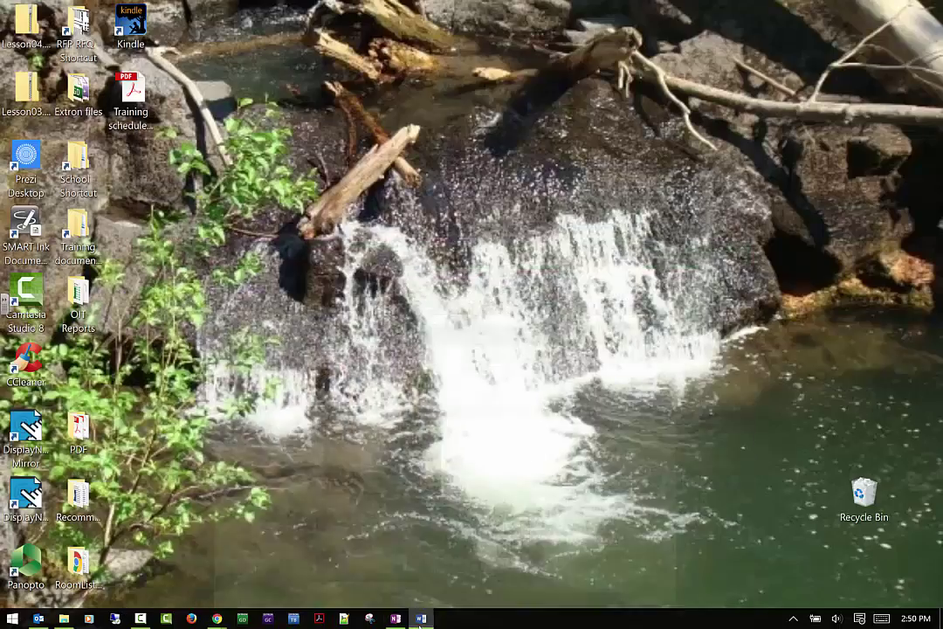
{"action": "left_click", "coordinate": [421, 619]}
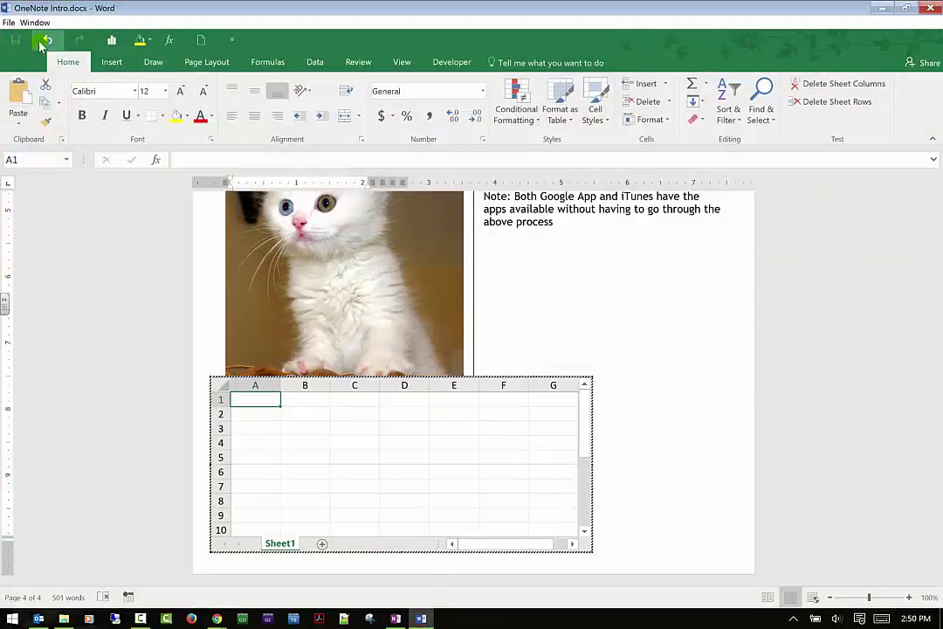
Leave the embedded spreadsheet and draw a rectangle about 0.85" wide and 0.65" high over the Delve icon in the screenshot.
{"action": "left_click", "coordinate": [39, 37]}
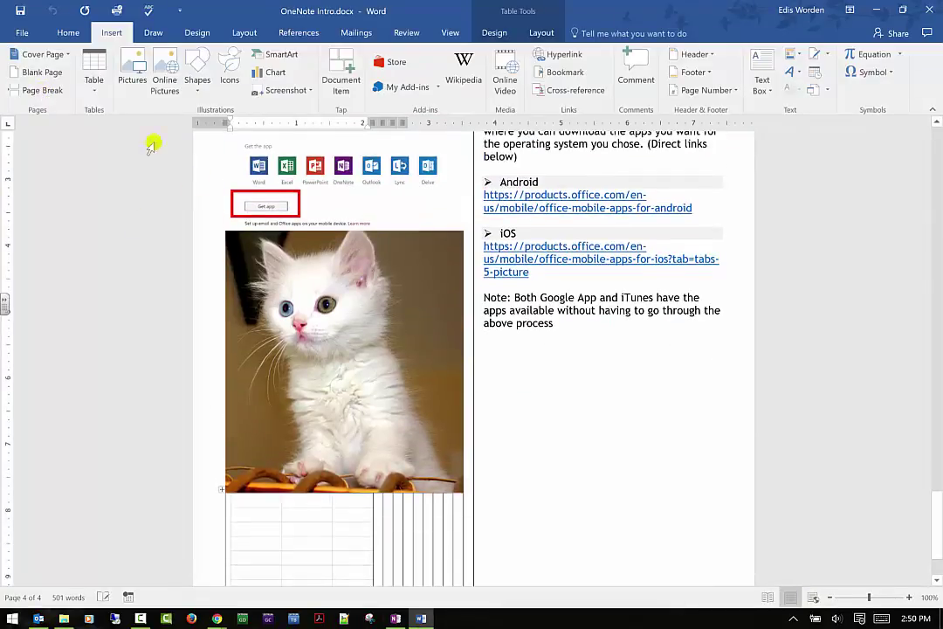
{"action": "left_click", "coordinate": [198, 79]}
{"action": "left_click", "coordinate": [230, 124]}
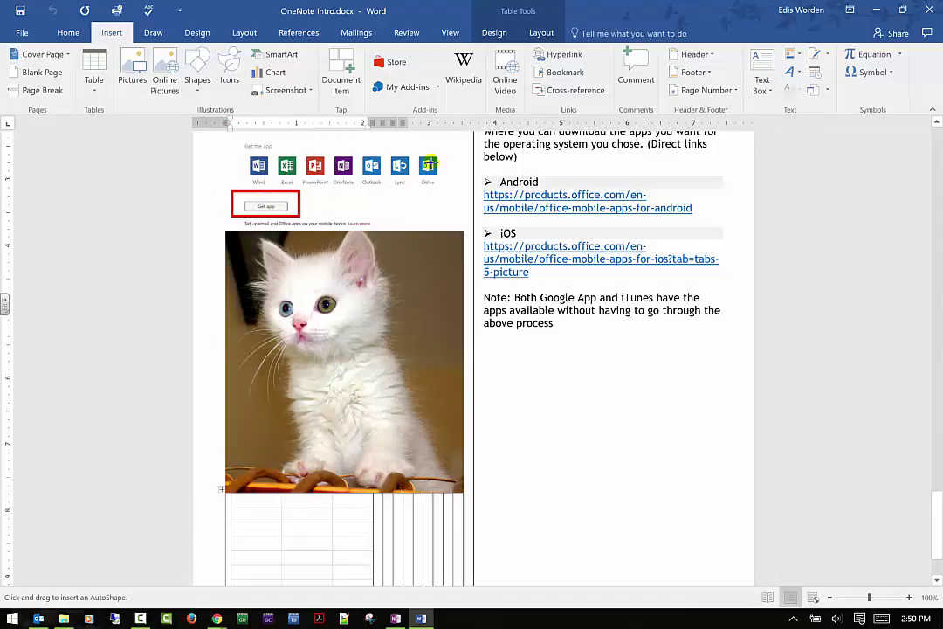
{"action": "left_click_drag", "start_coordinate": [407, 149], "coordinate": [464, 191]}
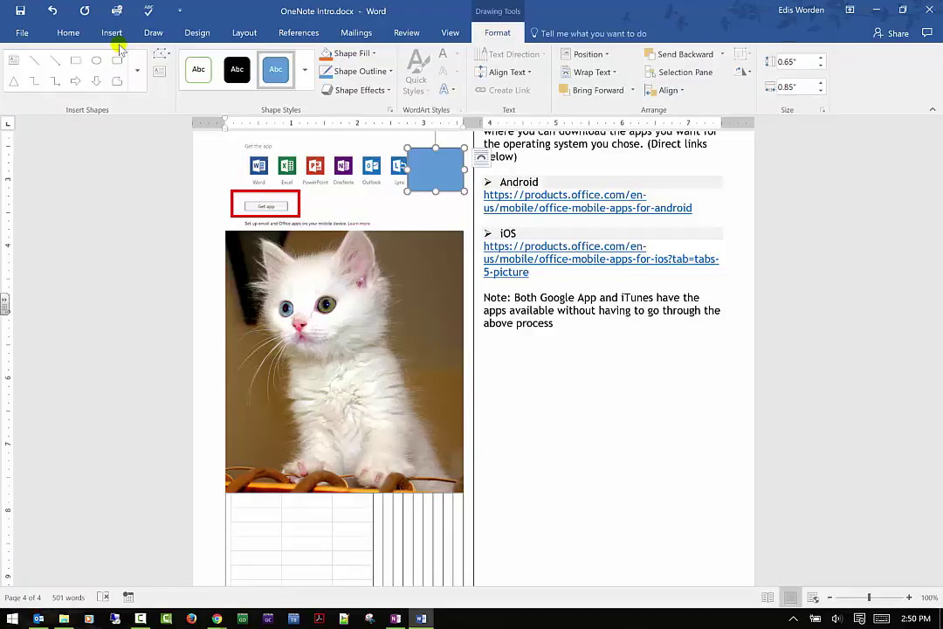
Set the rectangle over the Delve icon to no fill and deselect it.
{"action": "left_click", "coordinate": [372, 54]}
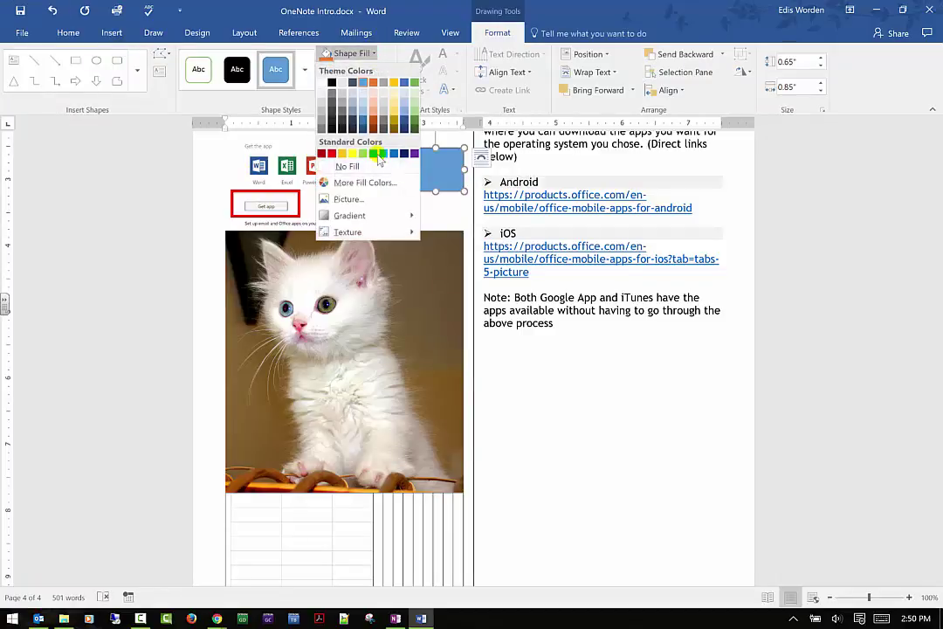
{"action": "left_click", "coordinate": [347, 166]}
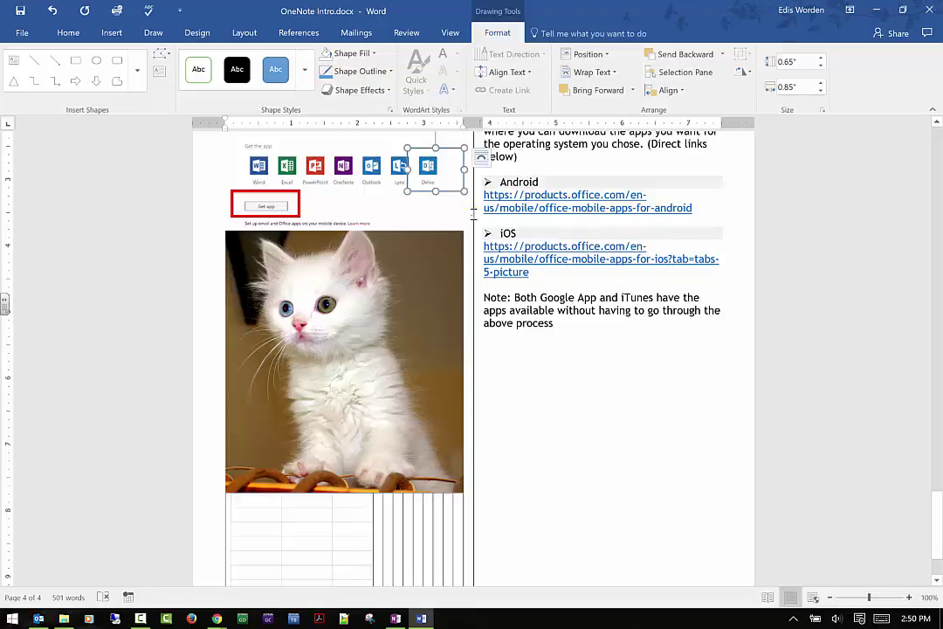
{"action": "left_click", "coordinate": [391, 152]}
{"action": "scroll", "coordinate": [391, 152], "scroll_direction": "up", "scroll_amount": 1}
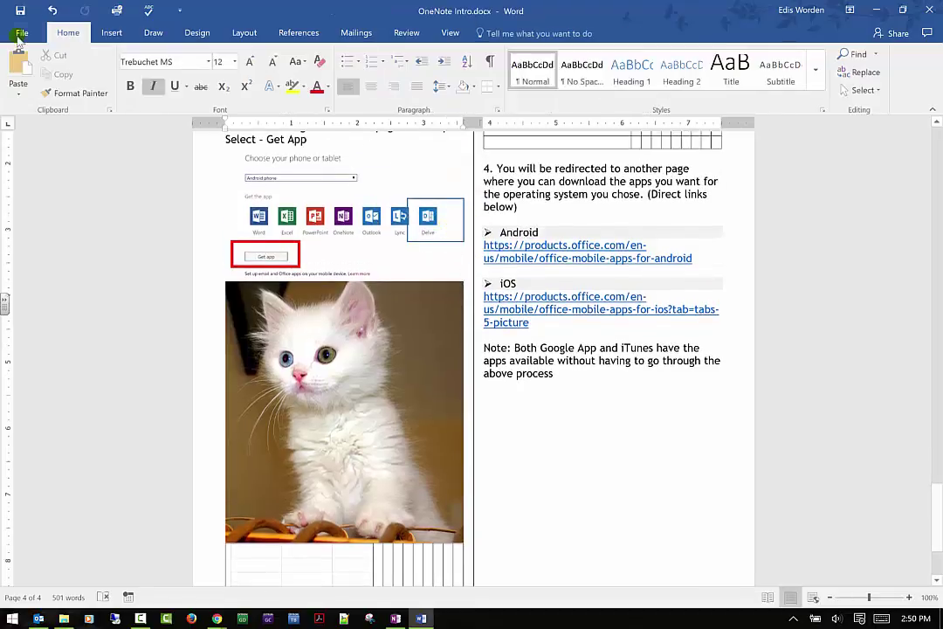
Look through the List, Cycle and Hierarchy SmartArt layouts and close the gallery without inserting a graphic.
{"action": "left_click", "coordinate": [103, 36]}
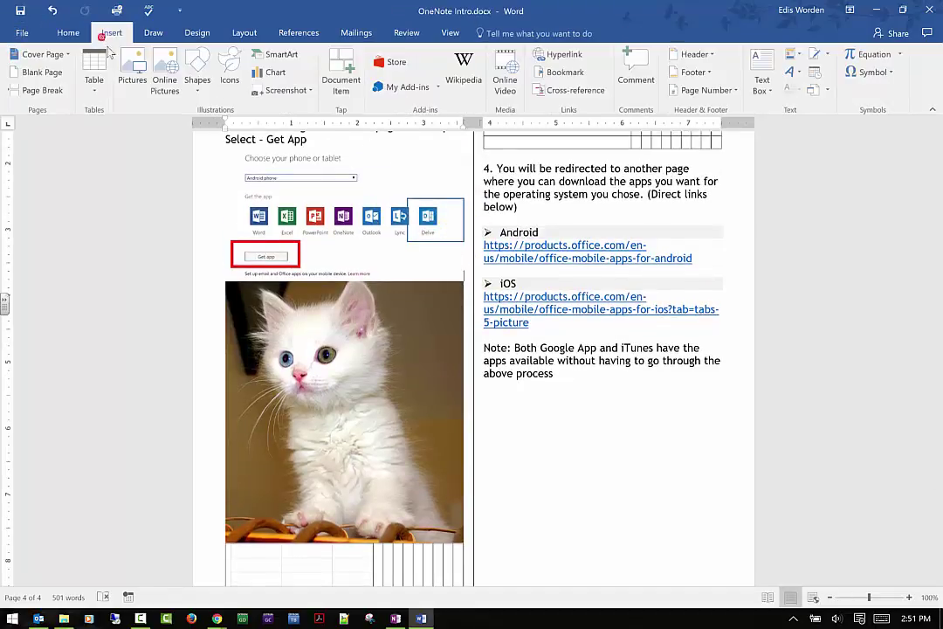
{"action": "left_click", "coordinate": [281, 55]}
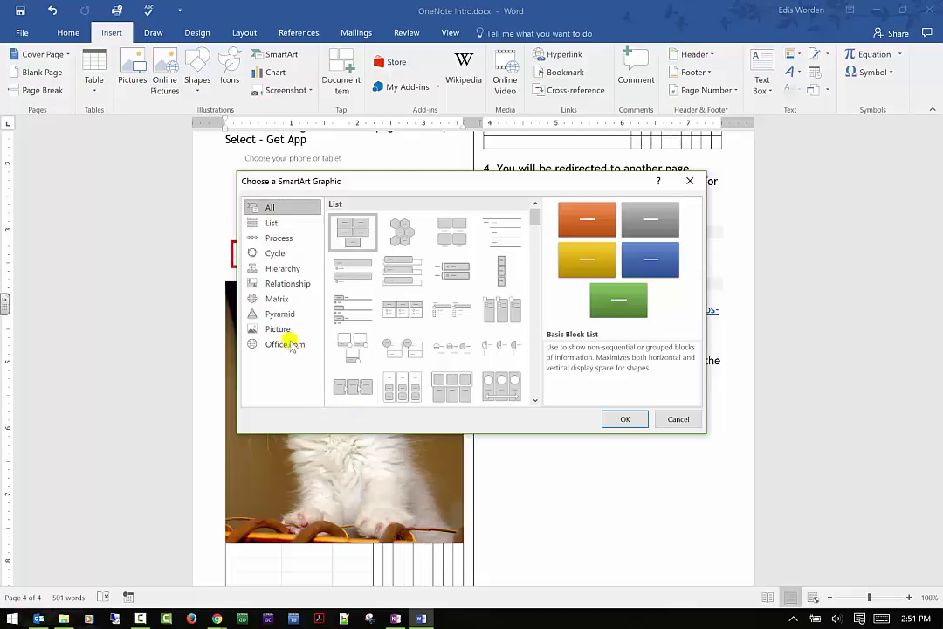
{"action": "left_click", "coordinate": [272, 223]}
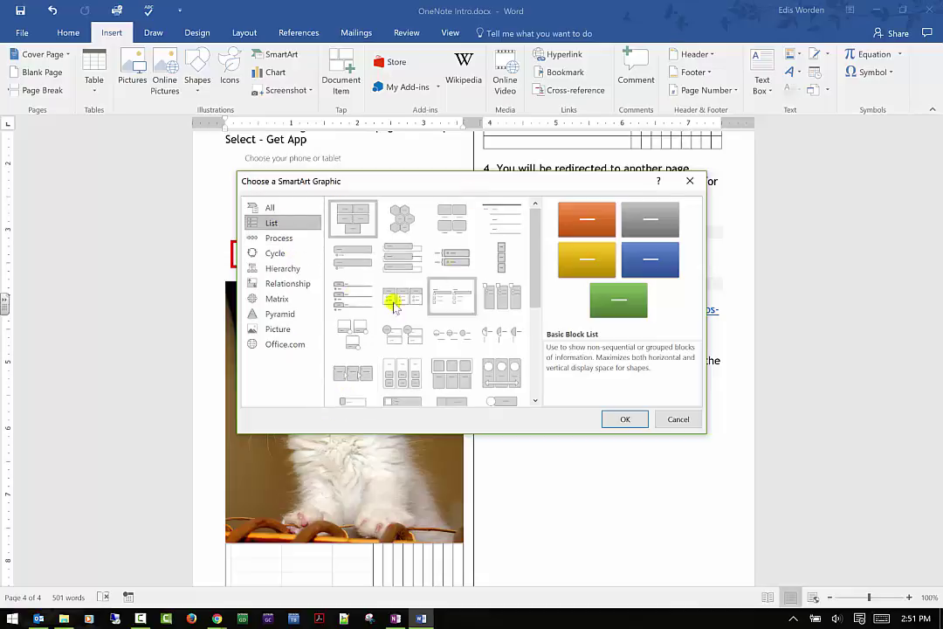
{"action": "left_click_drag", "start_coordinate": [406, 185], "coordinate": [349, 107]}
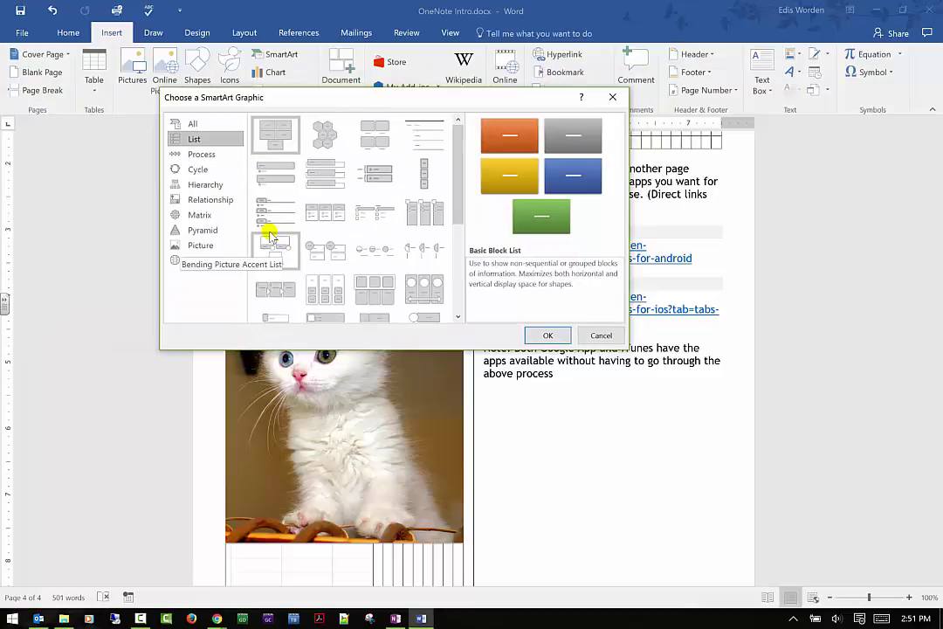
{"action": "left_click", "coordinate": [208, 171]}
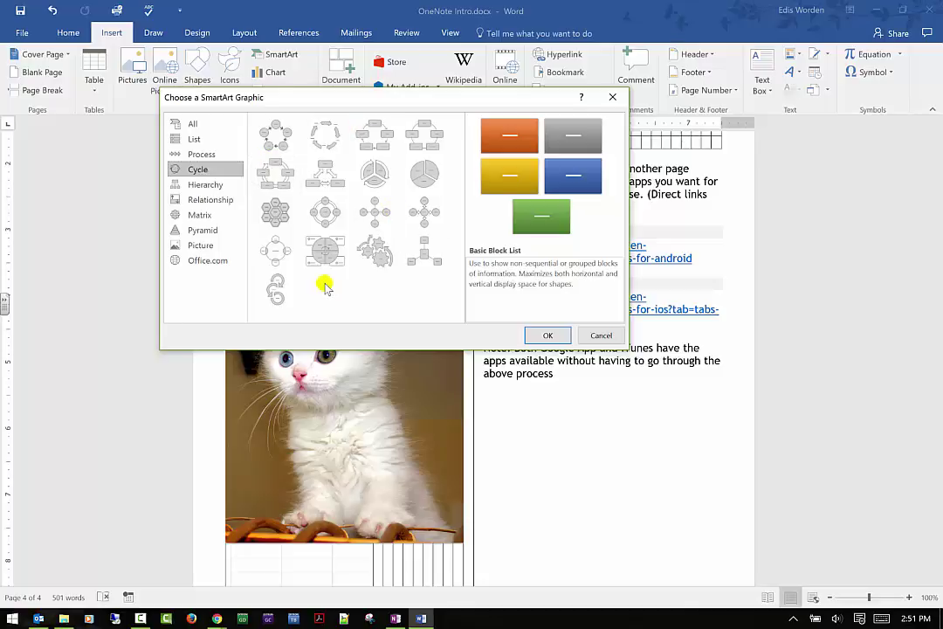
{"action": "left_click", "coordinate": [210, 186]}
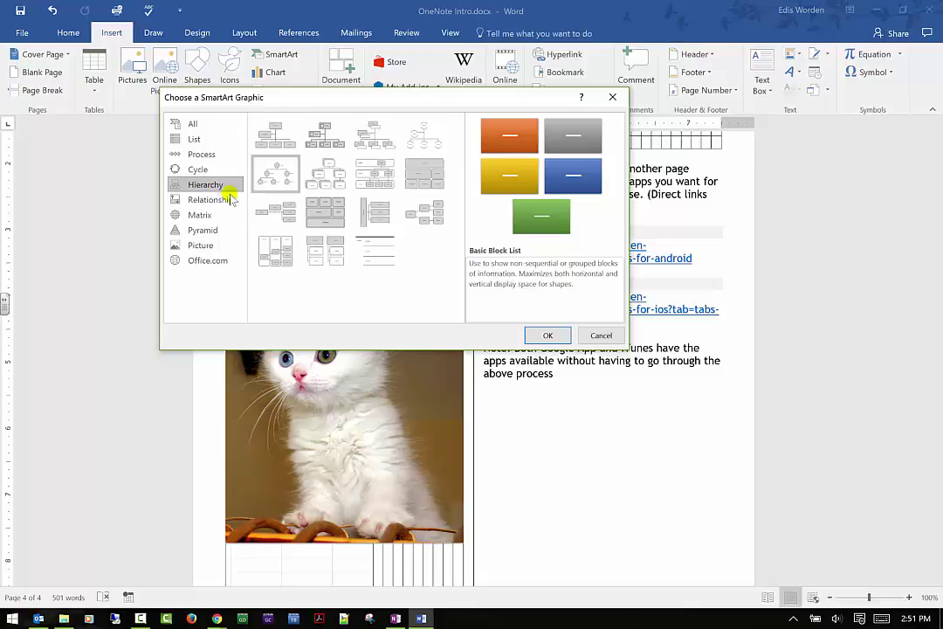
{"action": "left_click", "coordinate": [601, 336]}
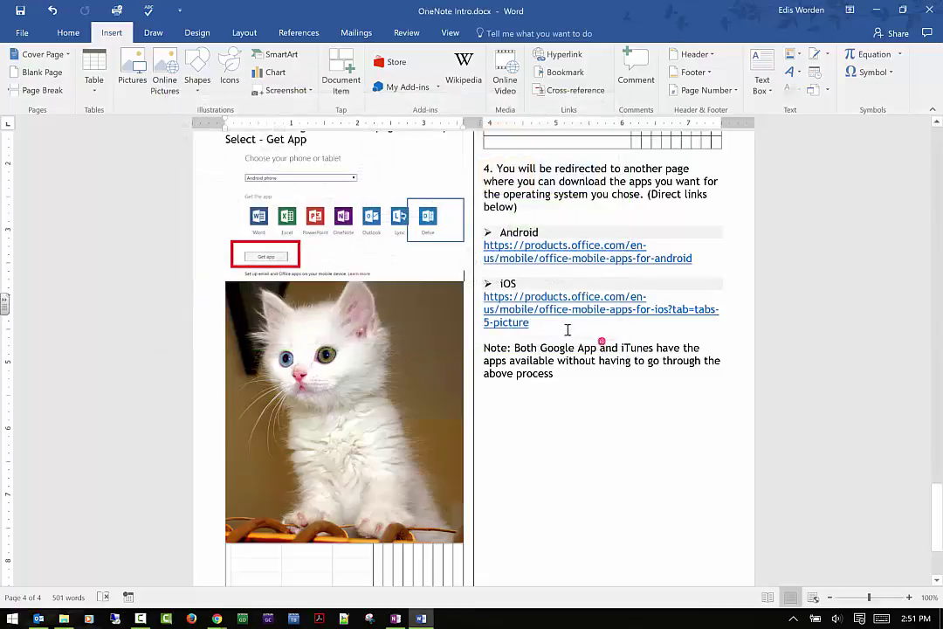
Insert the black puzzle-piece icon between the "Get app" screenshot and the kitten picture.
{"action": "left_click", "coordinate": [229, 80]}
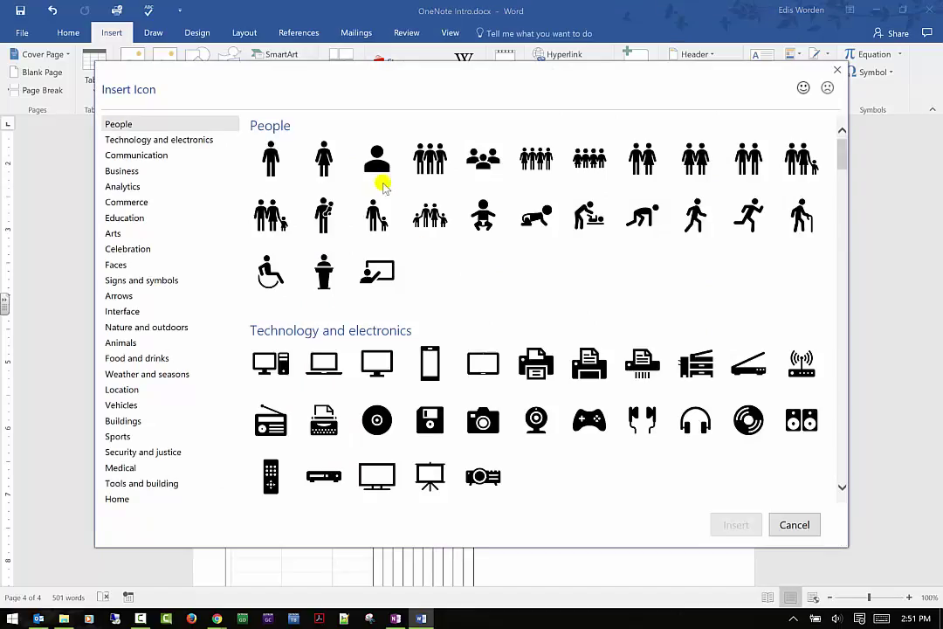
{"action": "scroll", "coordinate": [539, 258], "scroll_direction": "down", "scroll_amount": 3}
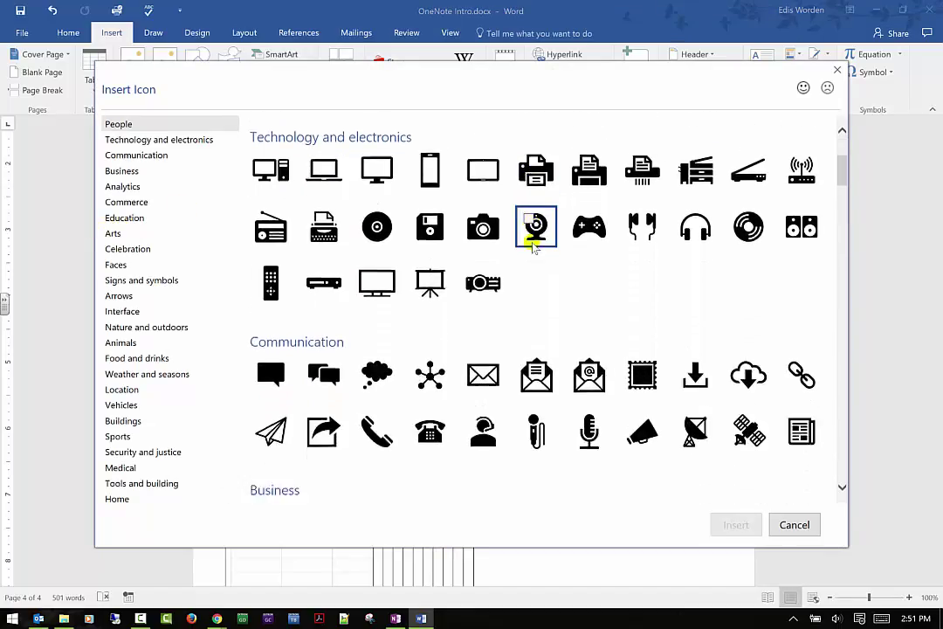
{"action": "scroll", "coordinate": [535, 246], "scroll_direction": "down", "scroll_amount": 8}
{"action": "left_click", "coordinate": [255, 220]}
{"action": "left_click", "coordinate": [738, 524]}
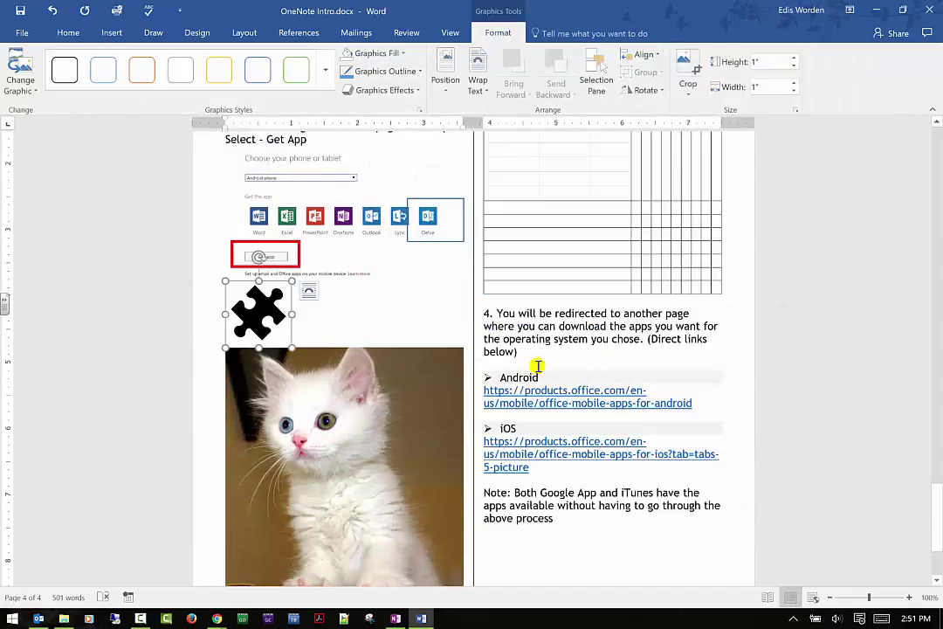
Insert a screen clipping of the desktop waterfall, about 0.74" wide and 1.98" high, directly after the puzzle-piece icon.
{"action": "left_click", "coordinate": [370, 312]}
{"action": "left_click", "coordinate": [125, 32]}
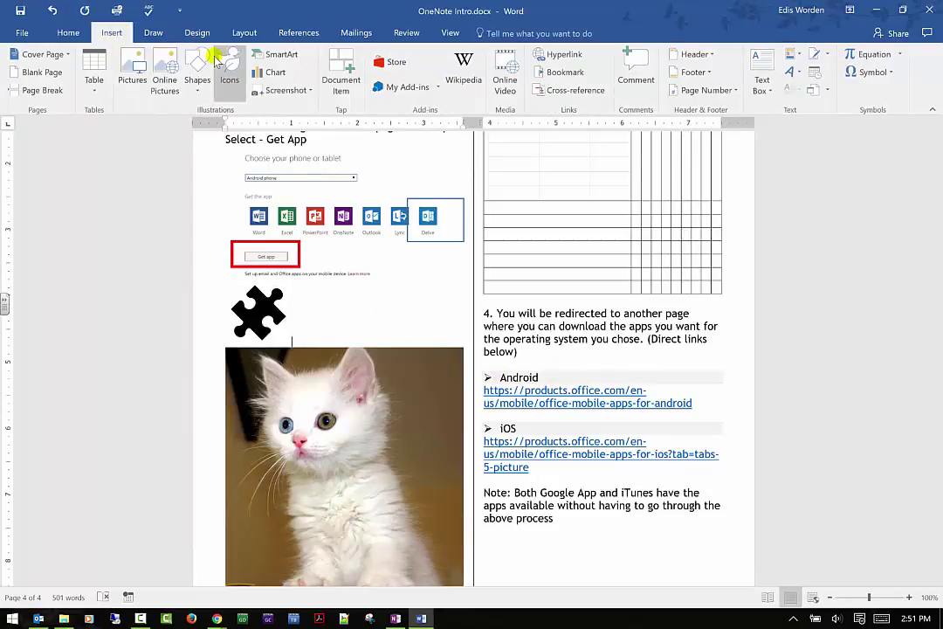
{"action": "left_click", "coordinate": [278, 91]}
{"action": "left_click", "coordinate": [290, 131]}
{"action": "left_click_drag", "start_coordinate": [212, 151], "coordinate": [536, 297]}
{"action": "left_click_drag", "start_coordinate": [606, 196], "coordinate": [651, 330]}
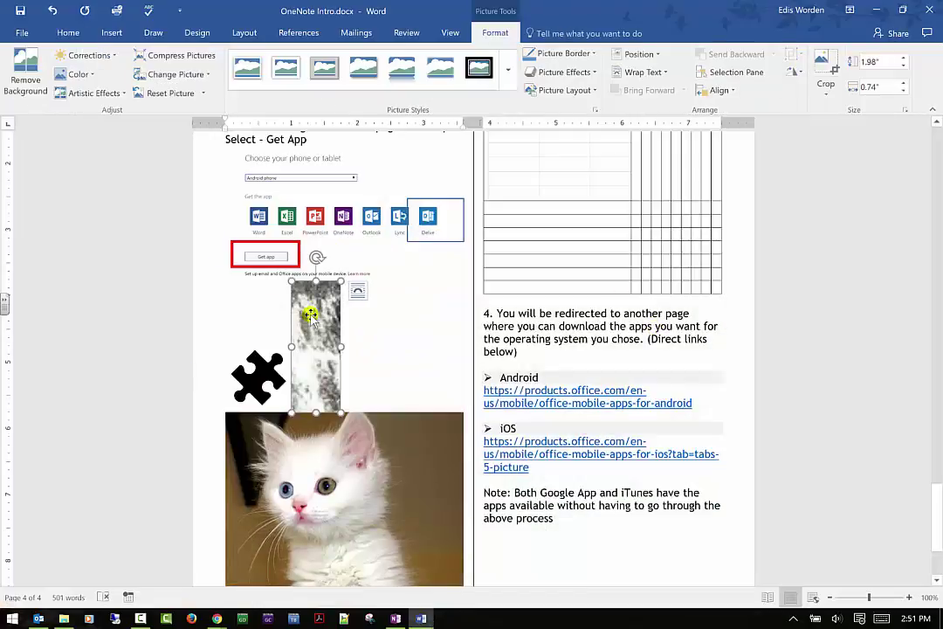
View the recommended documents offered for inserting a document item and close the Tap pane.
{"action": "left_click", "coordinate": [111, 33]}
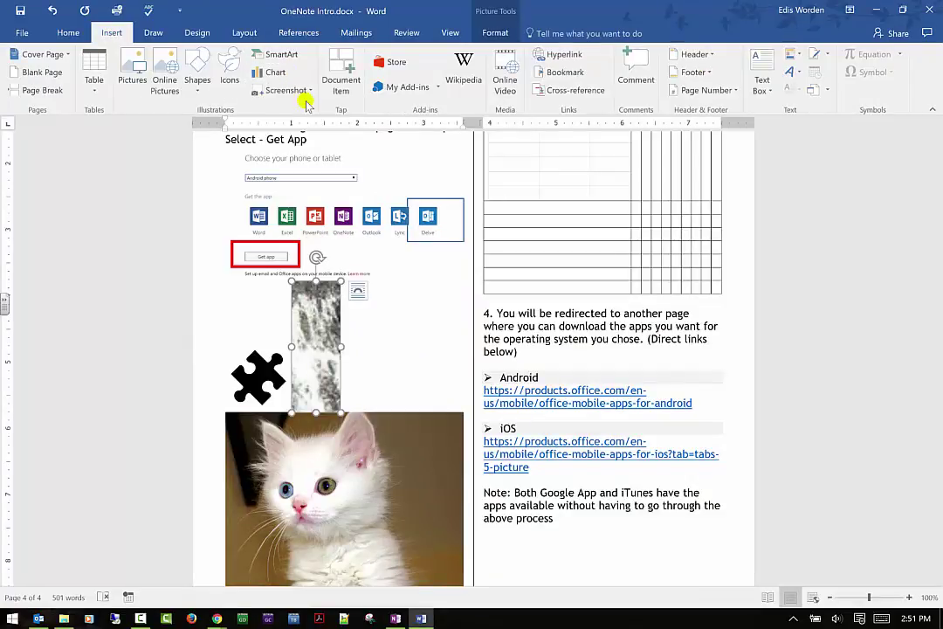
{"action": "left_click", "coordinate": [342, 80]}
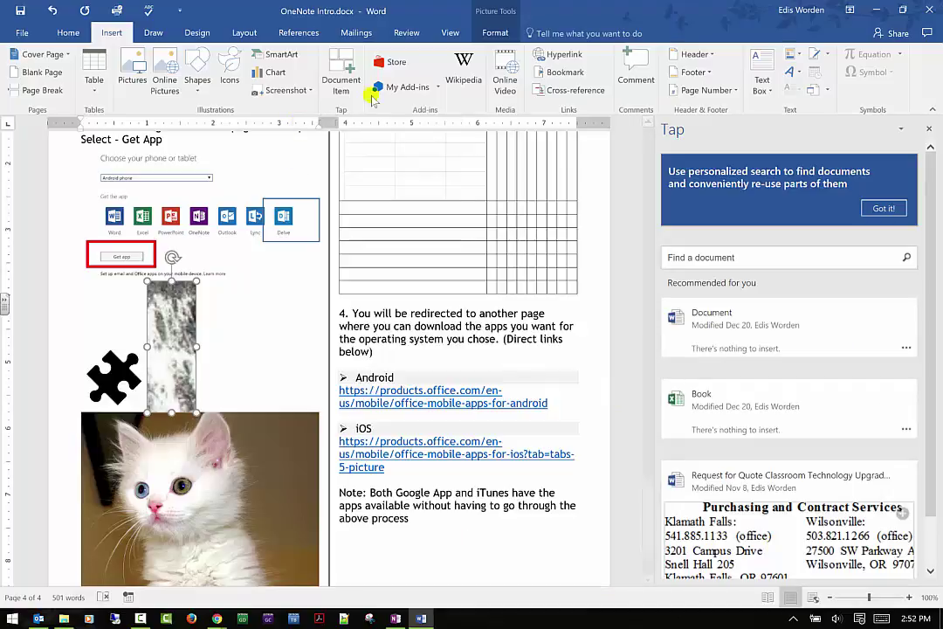
{"action": "left_click", "coordinate": [929, 129]}
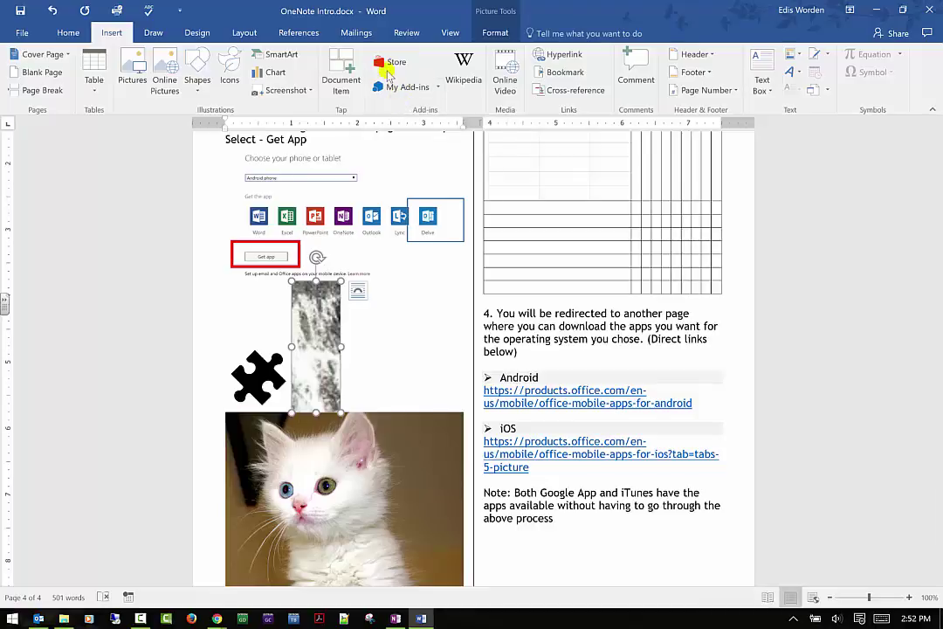
Look at the Wikipedia add-in and the online video sources, closing each without inserting anything.
{"action": "left_click", "coordinate": [476, 77]}
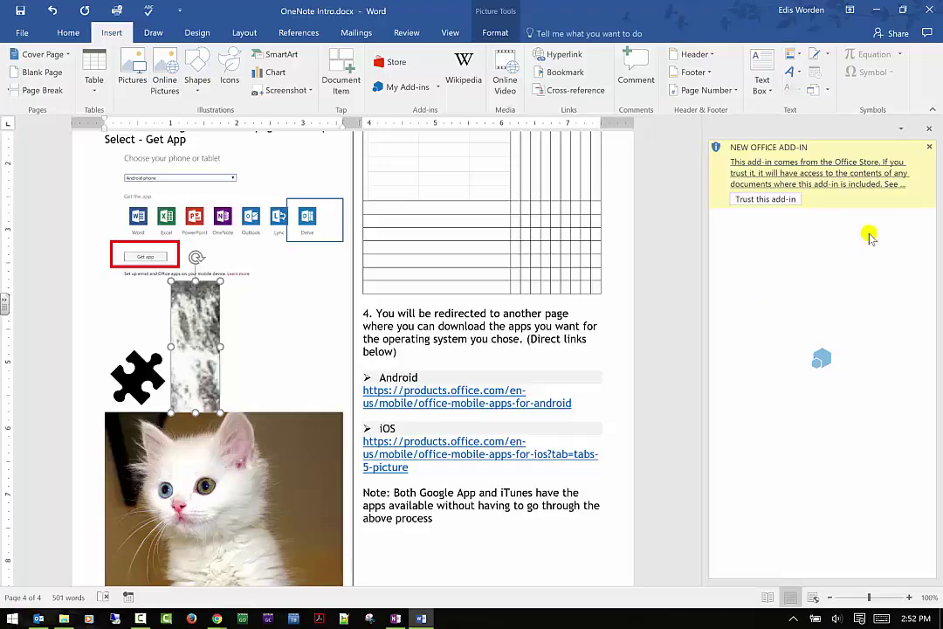
{"action": "left_click", "coordinate": [931, 149]}
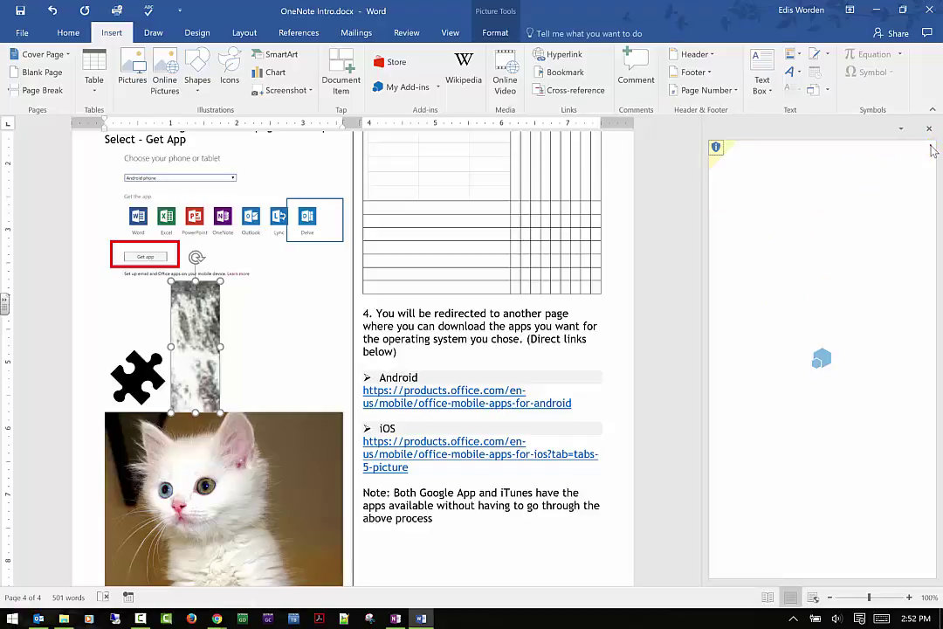
{"action": "left_click", "coordinate": [929, 130]}
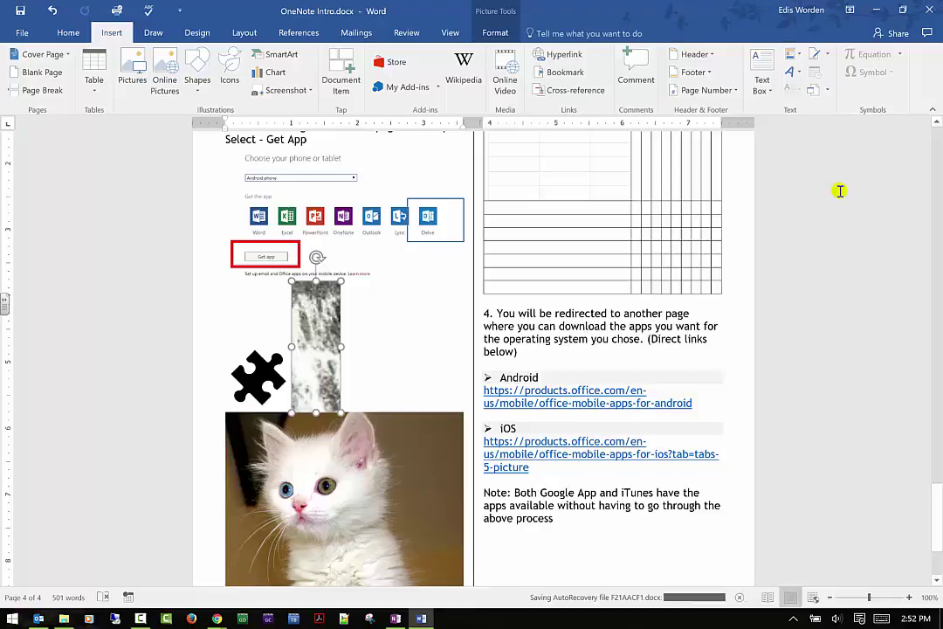
{"action": "left_click", "coordinate": [515, 97]}
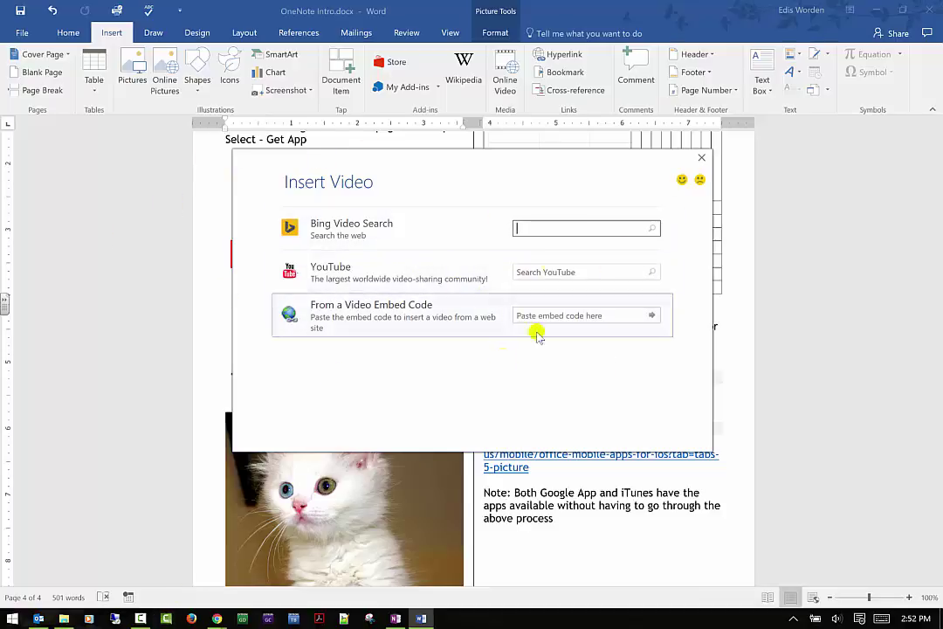
{"action": "left_click", "coordinate": [701, 160]}
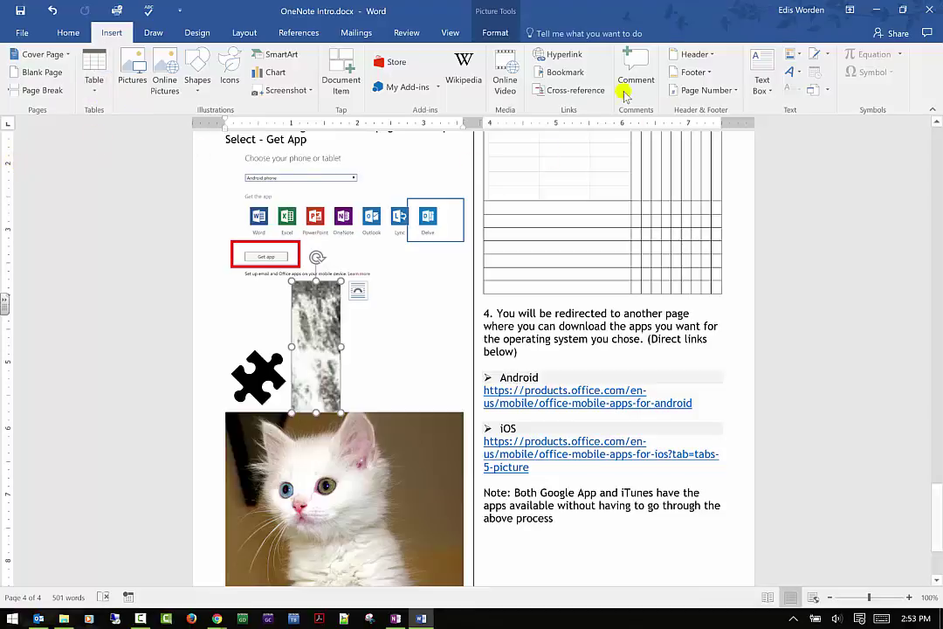
Examine the hyperlink options for a place in this document, a new document and an e-mail address, and cancel without adding a link.
{"action": "left_click", "coordinate": [576, 56]}
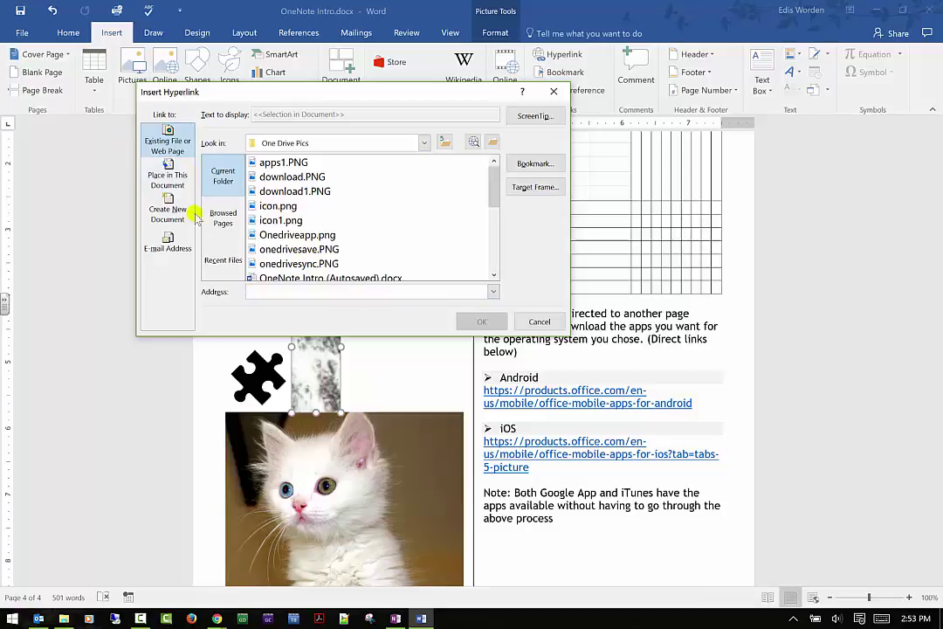
{"action": "left_click", "coordinate": [185, 180]}
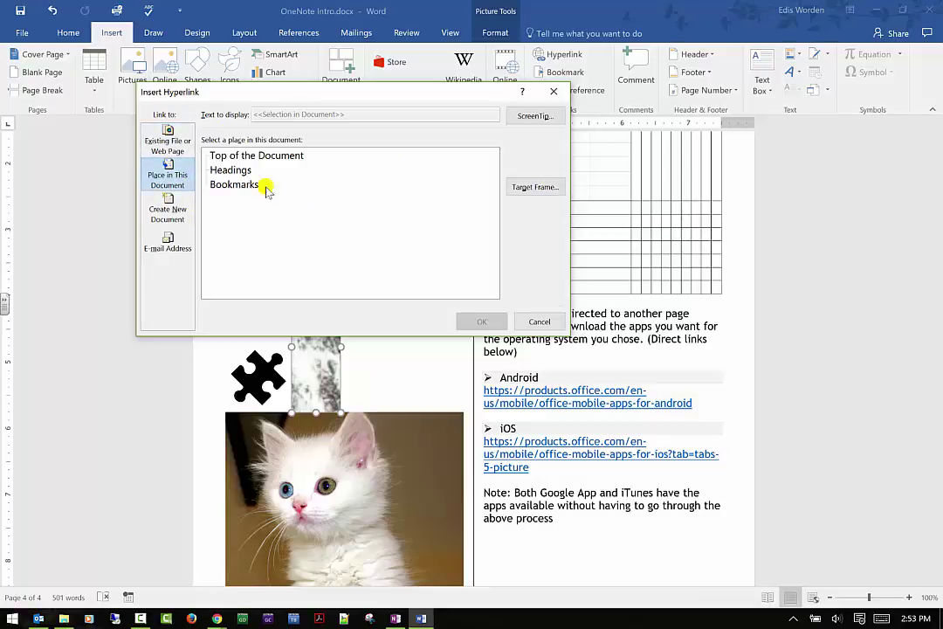
{"action": "left_click", "coordinate": [173, 210]}
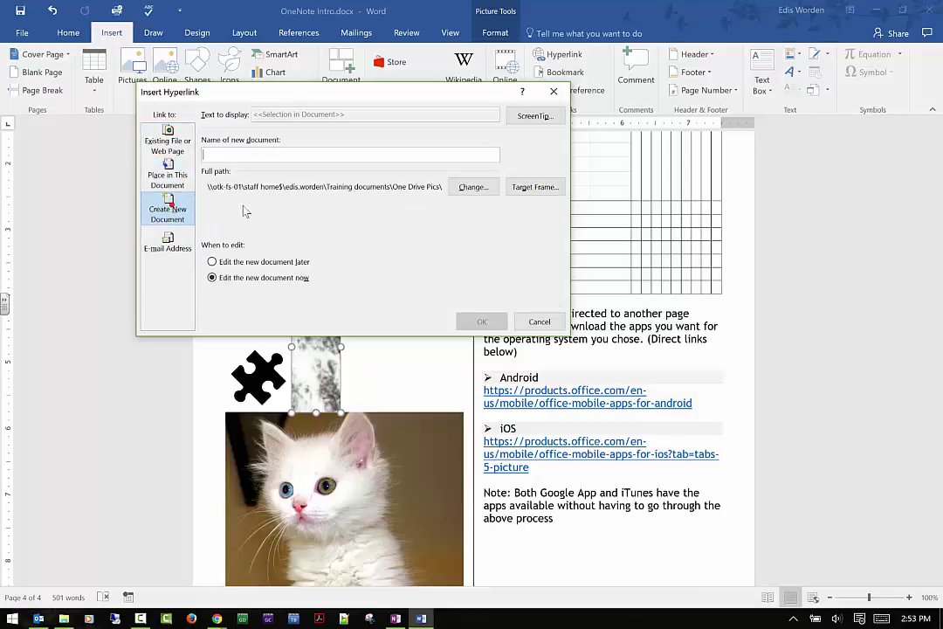
{"action": "left_click", "coordinate": [164, 247]}
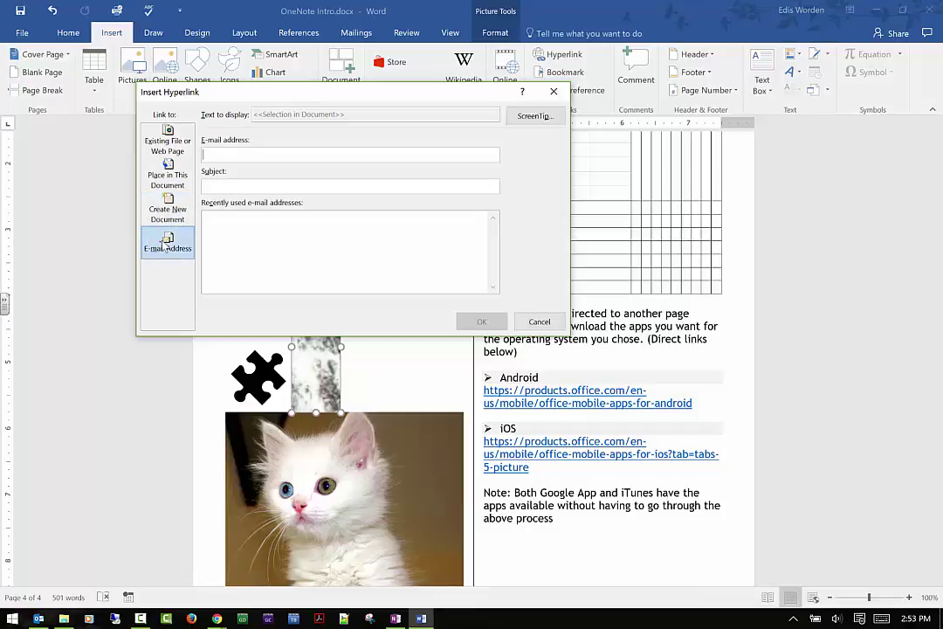
{"action": "left_click", "coordinate": [529, 322]}
{"action": "scroll", "coordinate": [603, 389], "scroll_direction": "down", "scroll_amount": 1}
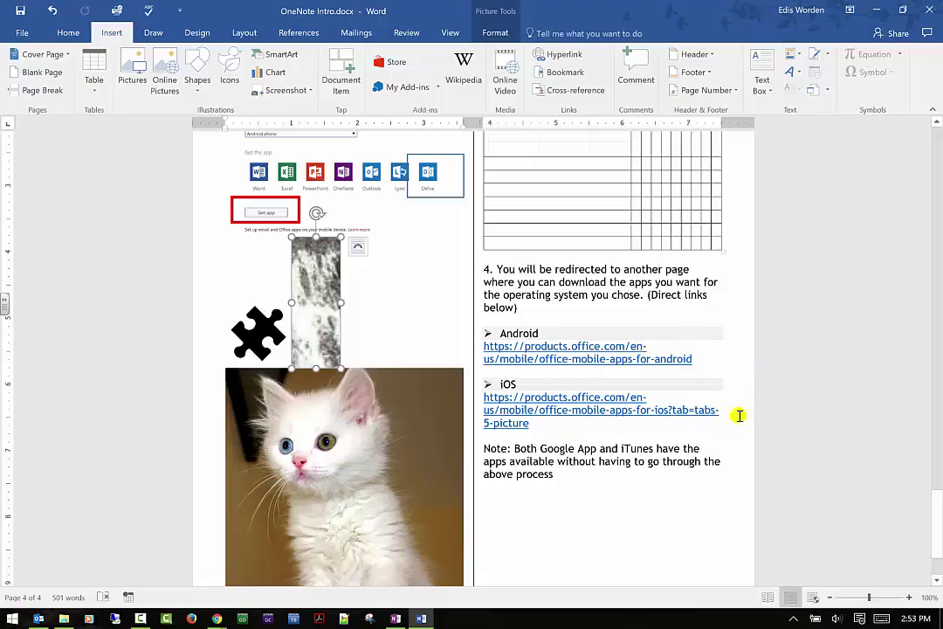
Add a bookmark named Document at the selected waterfall clipping.
{"action": "left_click", "coordinate": [537, 75]}
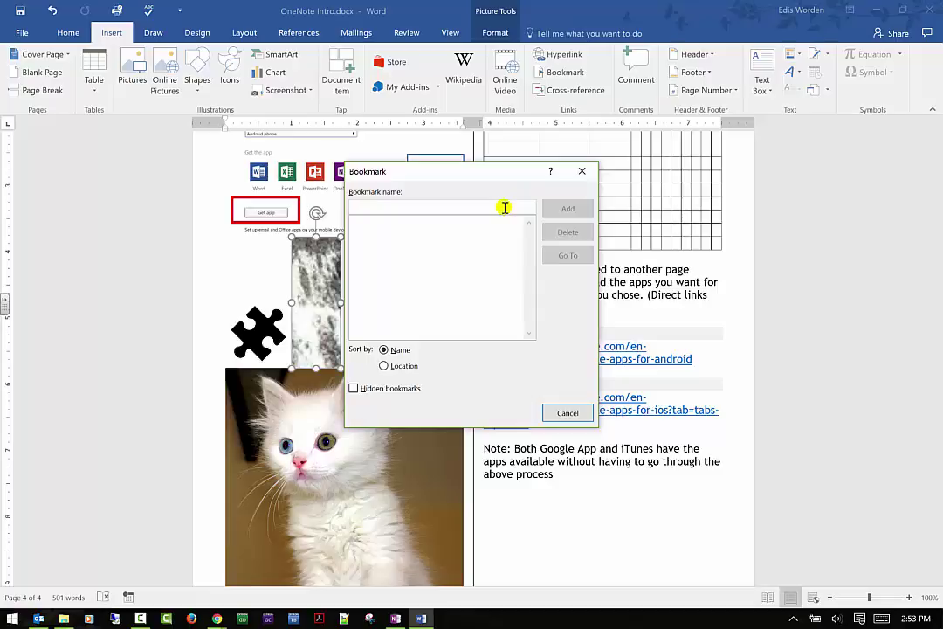
{"action": "type", "text": "Documen$t"}
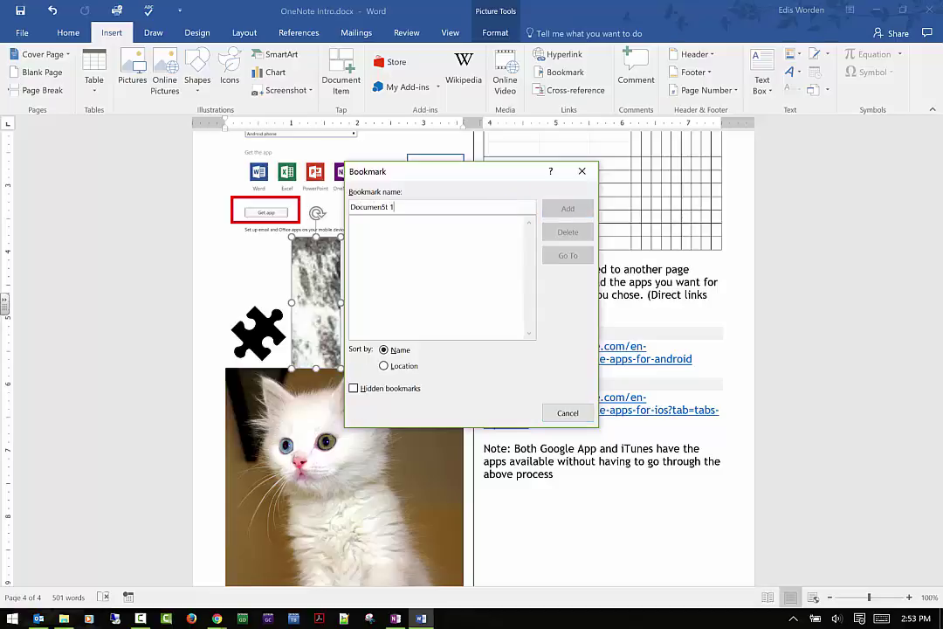
{"action": "key", "text": "BackSpace"}
{"action": "key", "text": "BackSpace"}
{"action": "key", "text": "BackSpace"}
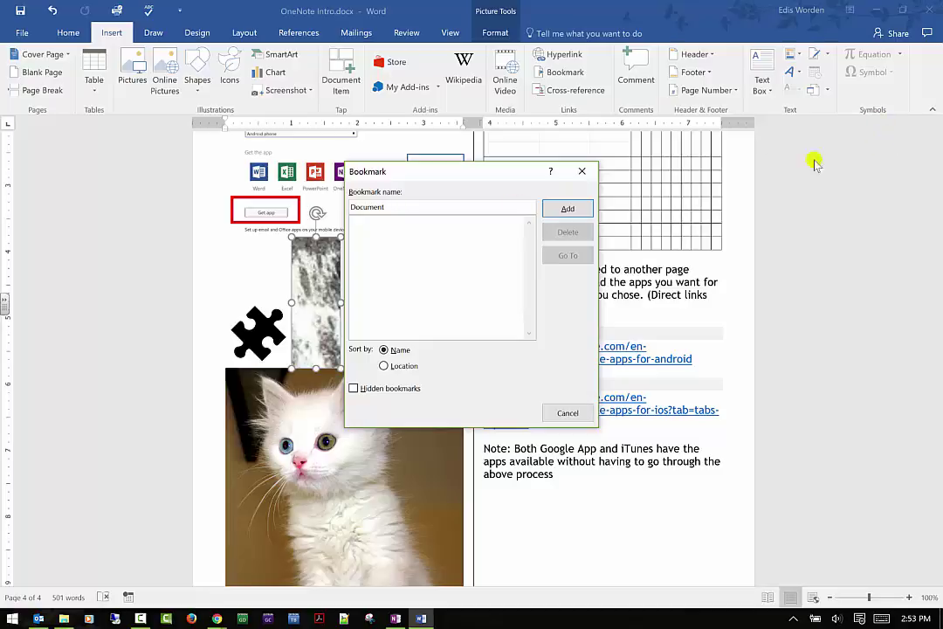
{"action": "left_click", "coordinate": [585, 206]}
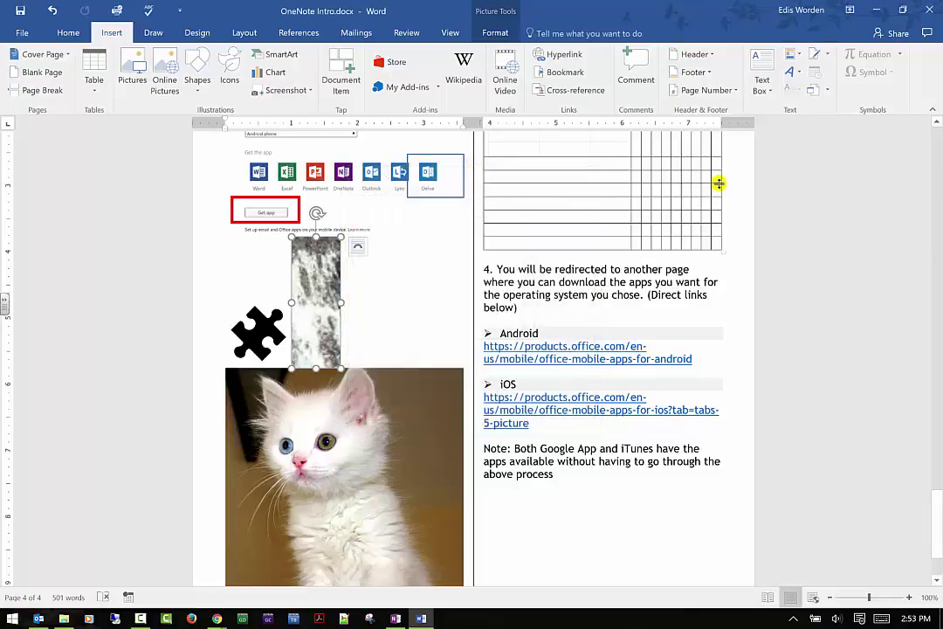
Insert a hyperlinked cross-reference to the bookmark text of the Document bookmark and close the dialog.
{"action": "left_click", "coordinate": [557, 91]}
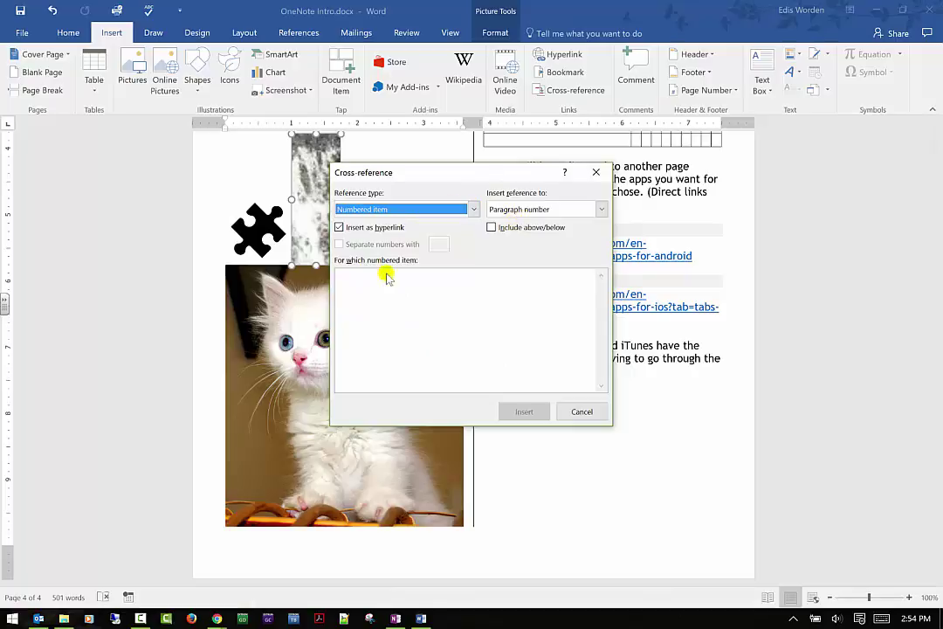
{"action": "left_click", "coordinate": [600, 210]}
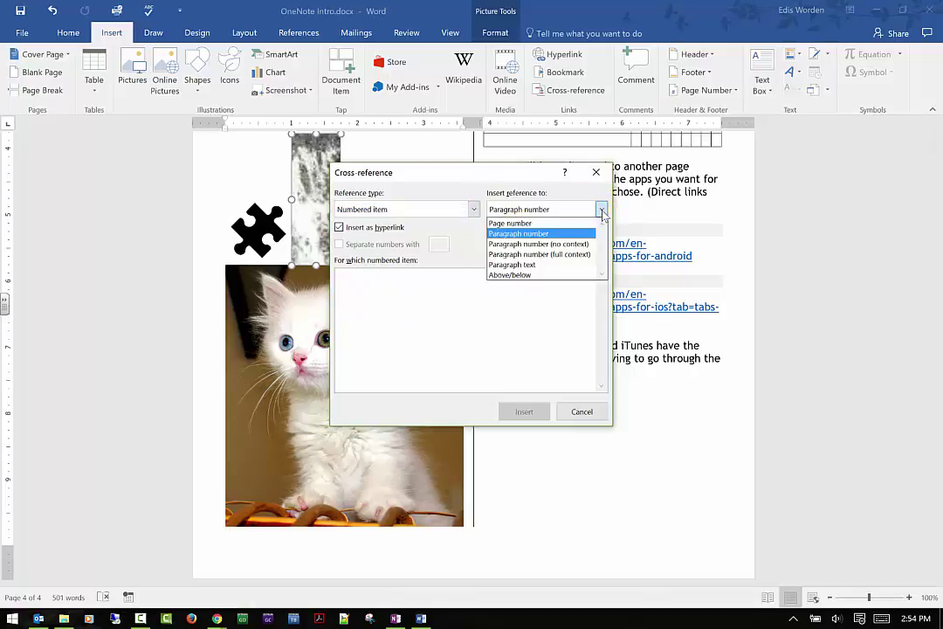
{"action": "left_click", "coordinate": [548, 275]}
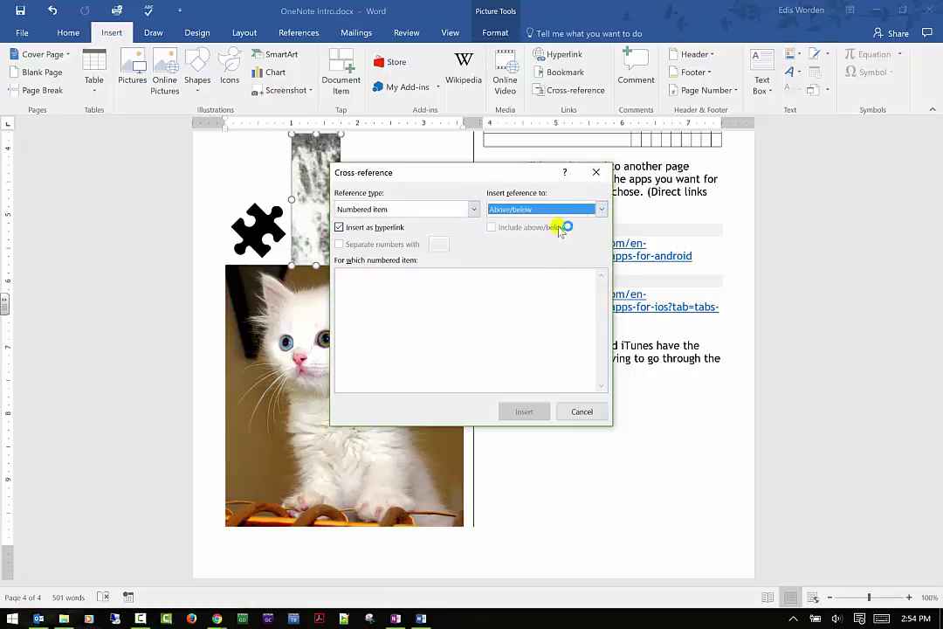
{"action": "left_click", "coordinate": [600, 209]}
{"action": "left_click", "coordinate": [540, 267]}
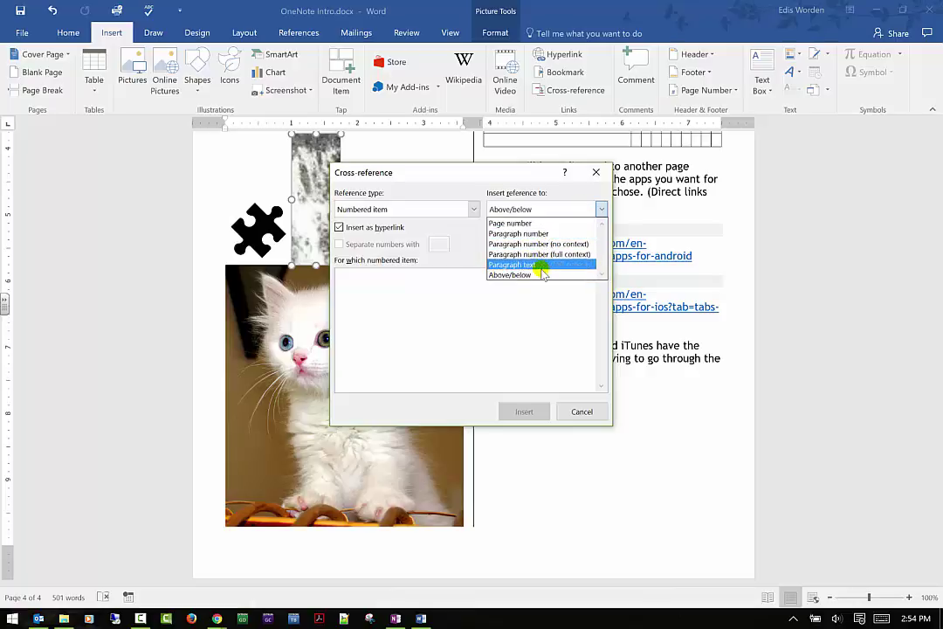
{"action": "left_click", "coordinate": [541, 264]}
{"action": "left_click", "coordinate": [424, 207]}
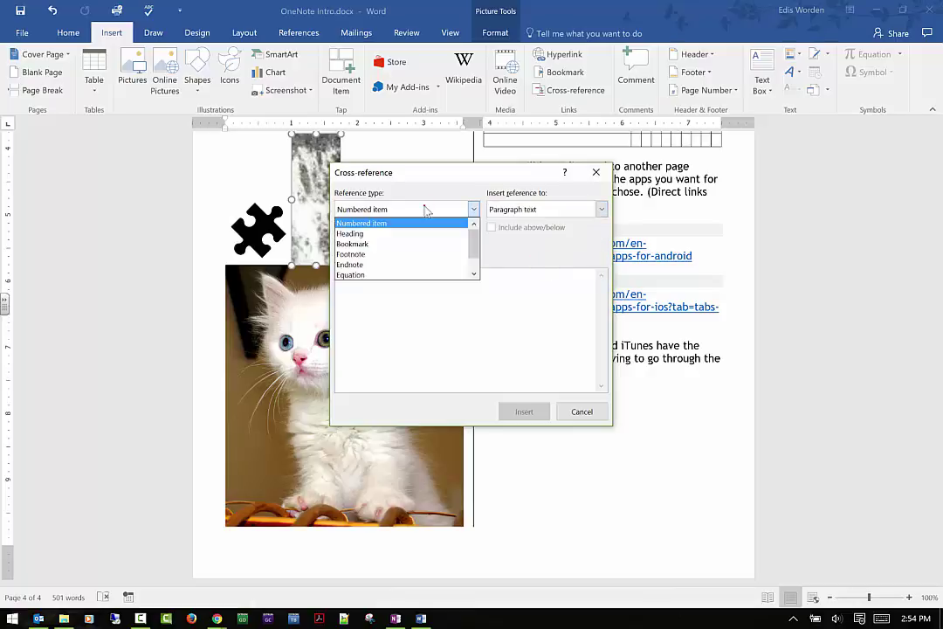
{"action": "left_click", "coordinate": [395, 244]}
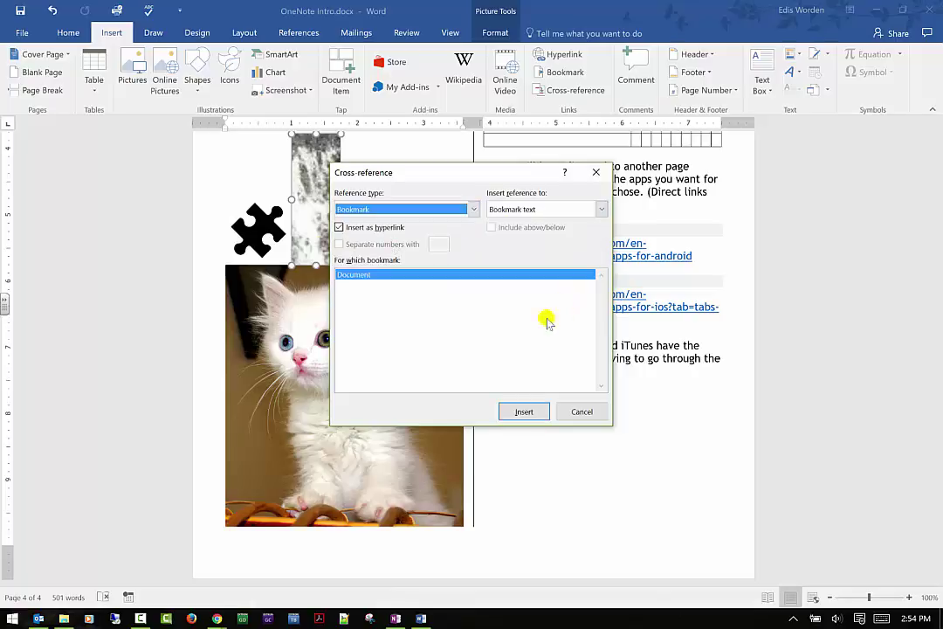
{"action": "left_click", "coordinate": [518, 416]}
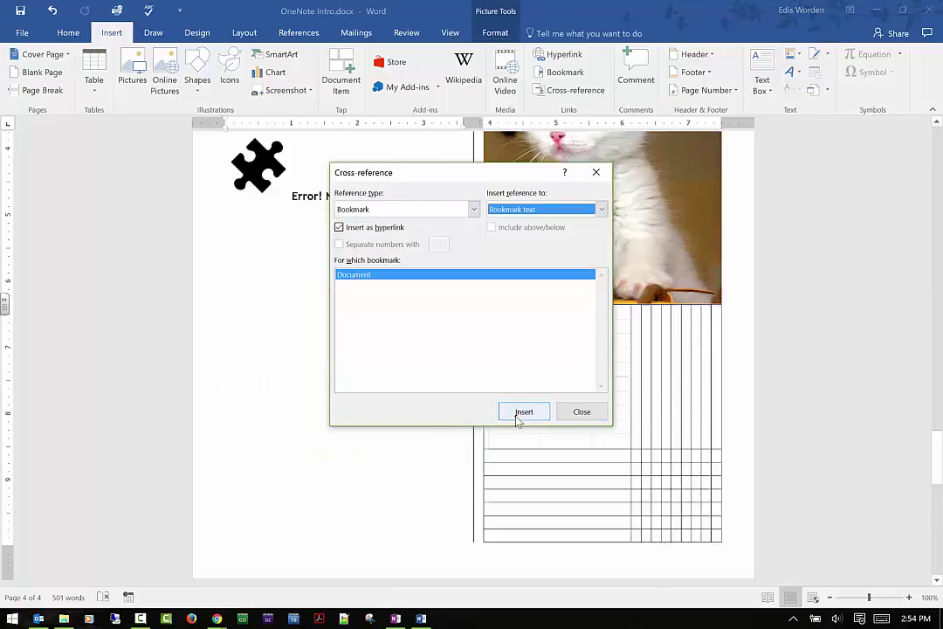
{"action": "left_click", "coordinate": [576, 411]}
Attach the comment "This needs more" to the instructions from "Pick your device's Operating System" through "Select - Get App".
{"action": "scroll", "coordinate": [332, 323], "scroll_direction": "down", "scroll_amount": 3}
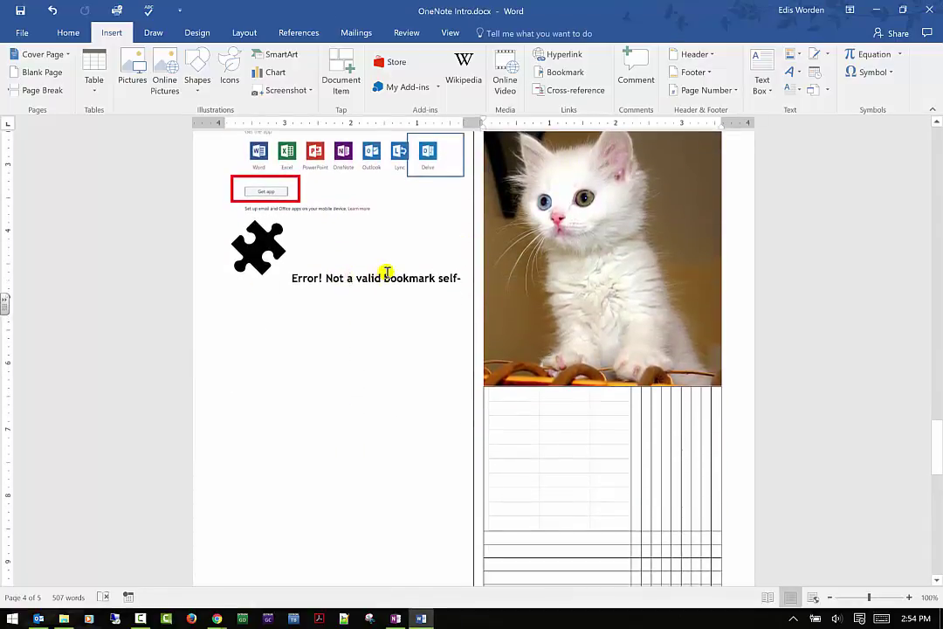
{"action": "scroll", "coordinate": [383, 223], "scroll_direction": "up", "scroll_amount": 3}
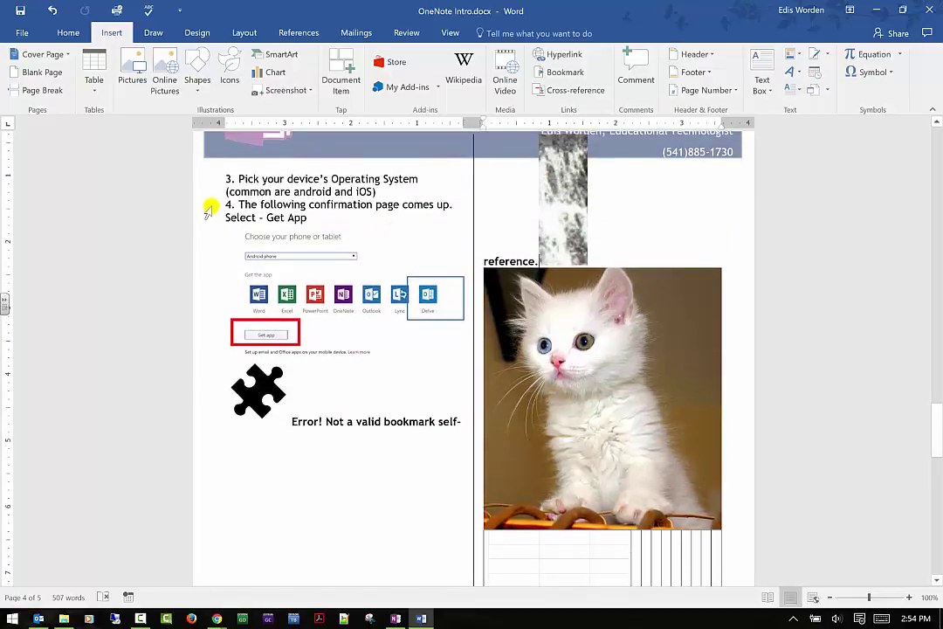
{"action": "scroll", "coordinate": [258, 323], "scroll_direction": "up", "scroll_amount": 1}
{"action": "left_click_drag", "start_coordinate": [237, 203], "coordinate": [396, 245]}
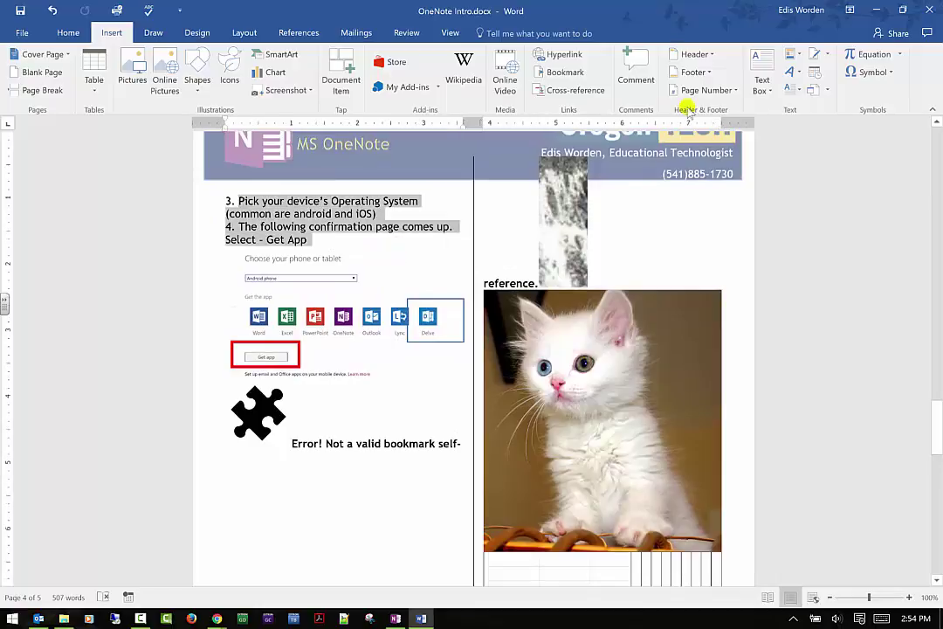
{"action": "left_click", "coordinate": [636, 80]}
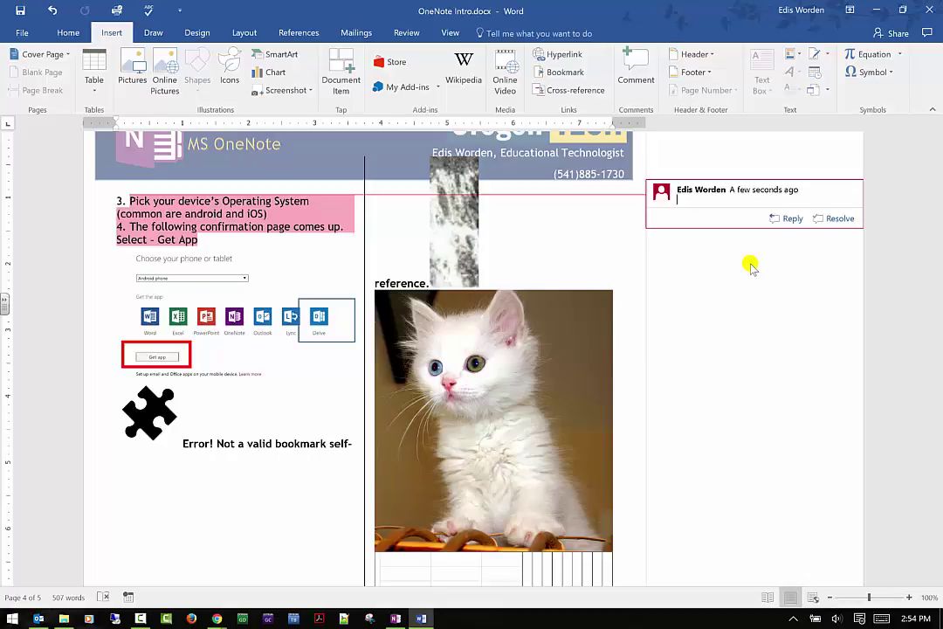
{"action": "type", "text": "his needs more"}
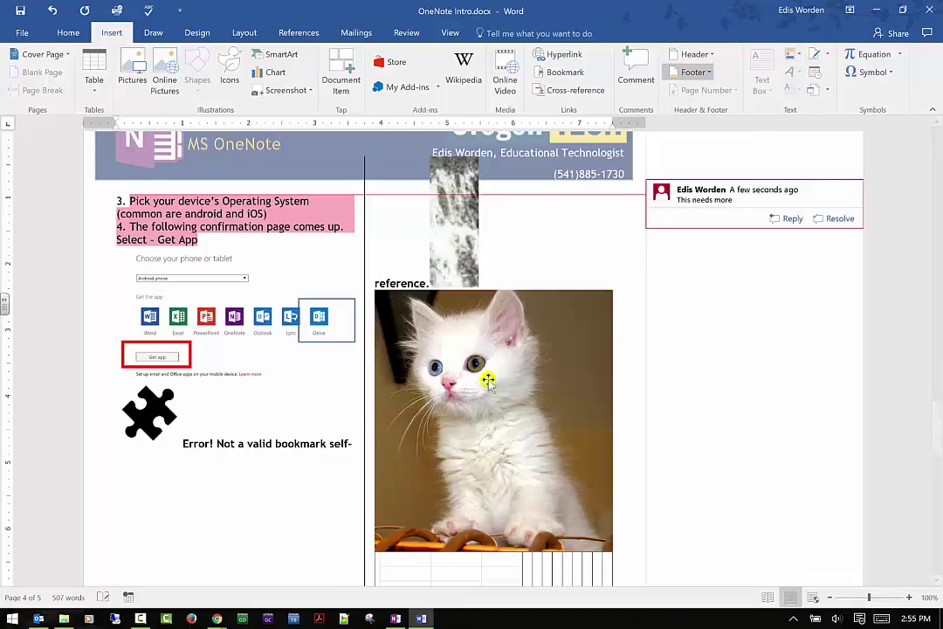
{"action": "left_click", "coordinate": [311, 269]}
{"action": "left_click", "coordinate": [226, 542]}
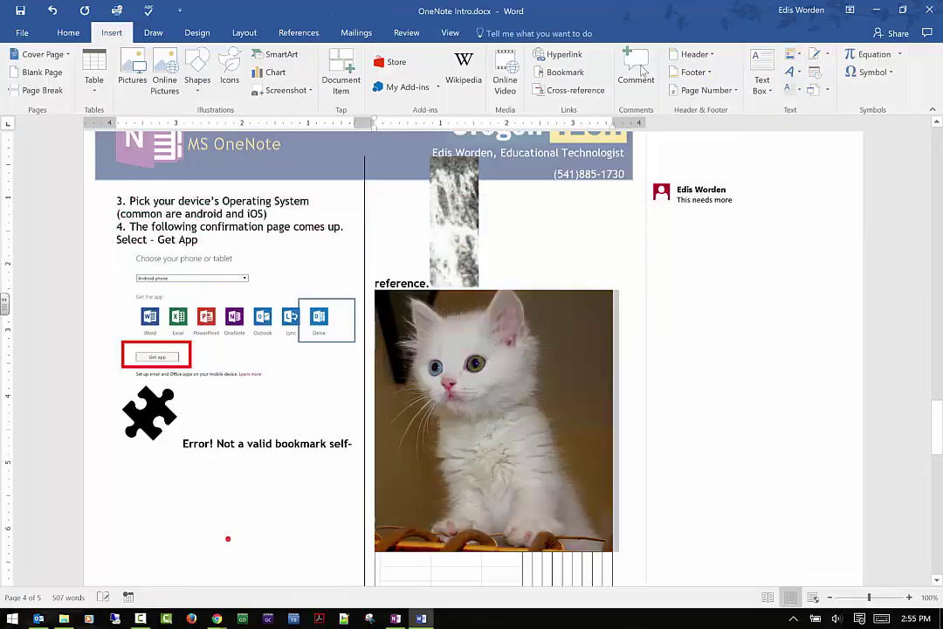
Look through the built-in header and footer galleries and the existing page banner, closing both galleries without choosing a design.
{"action": "left_click", "coordinate": [711, 59]}
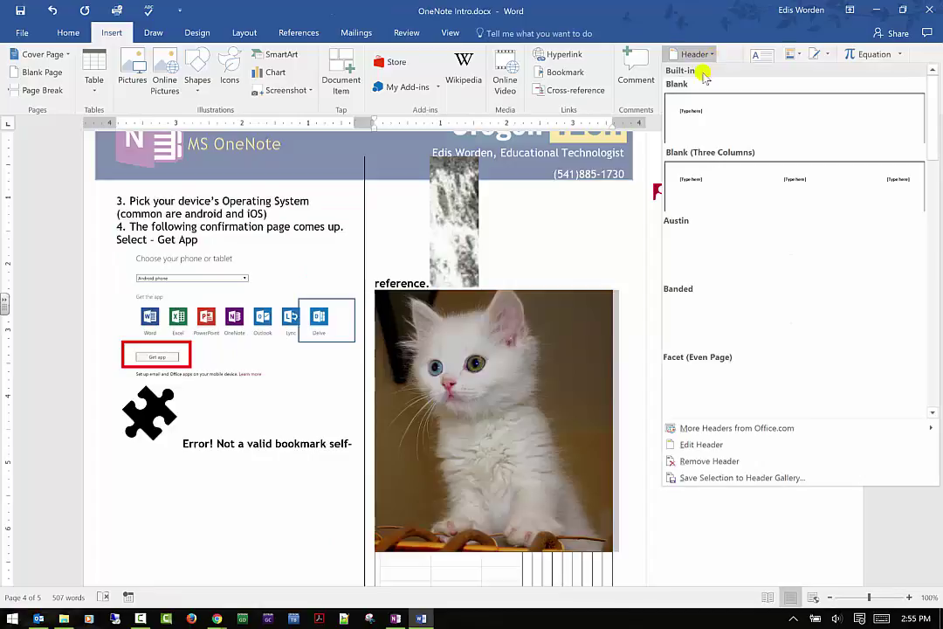
{"action": "scroll", "coordinate": [379, 270], "scroll_direction": "up", "scroll_amount": 5}
{"action": "scroll", "coordinate": [71, 329], "scroll_direction": "down", "scroll_amount": 1}
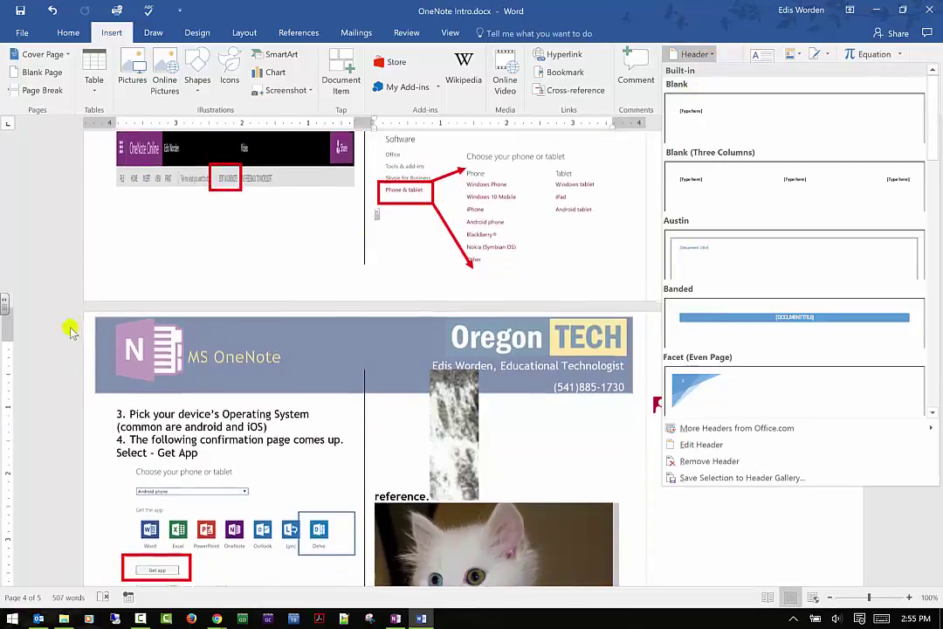
{"action": "left_click", "coordinate": [129, 362]}
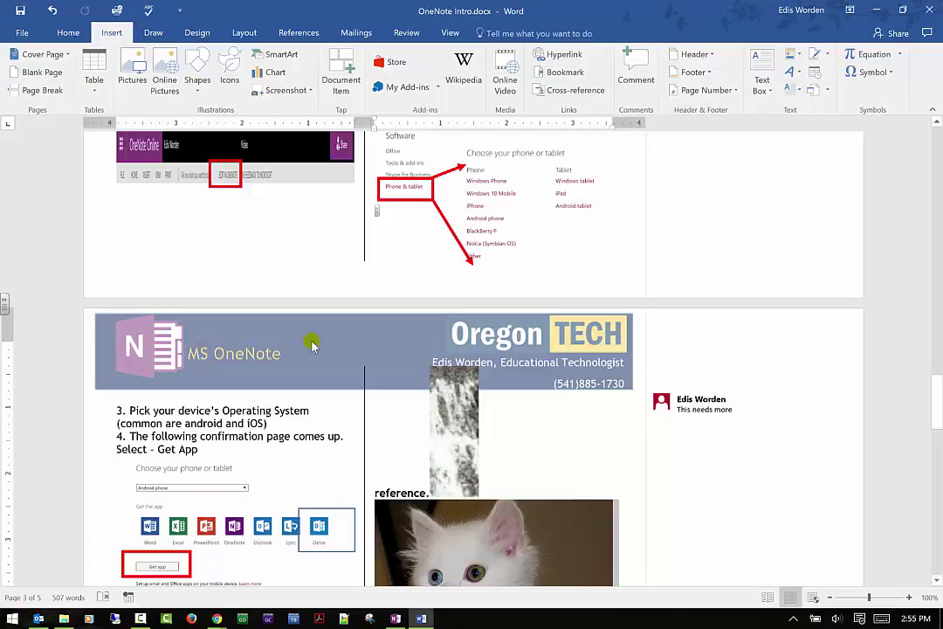
{"action": "scroll", "coordinate": [310, 338], "scroll_direction": "down", "scroll_amount": 3}
{"action": "scroll", "coordinate": [306, 339], "scroll_direction": "down", "scroll_amount": 2}
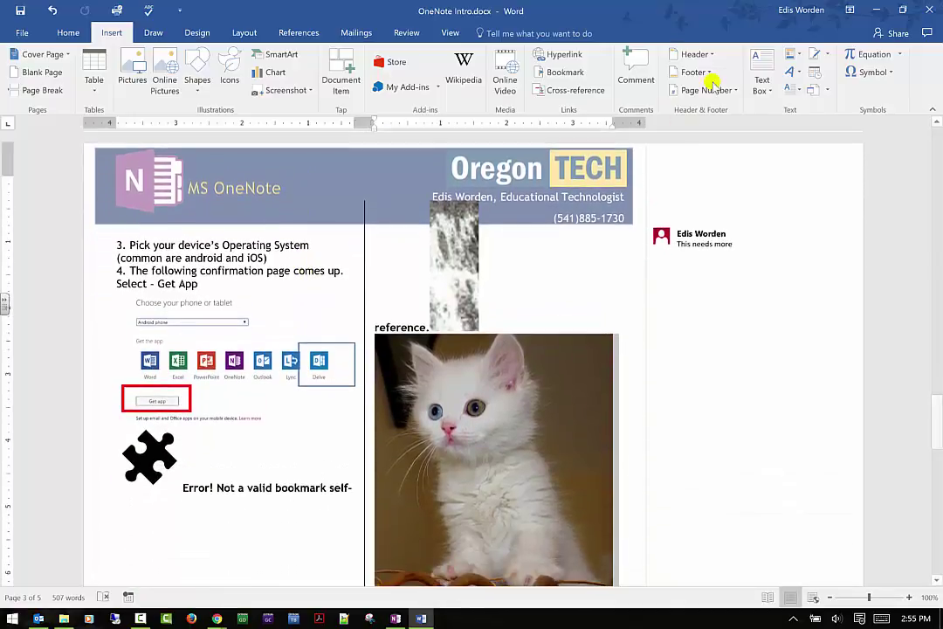
{"action": "left_click", "coordinate": [705, 73]}
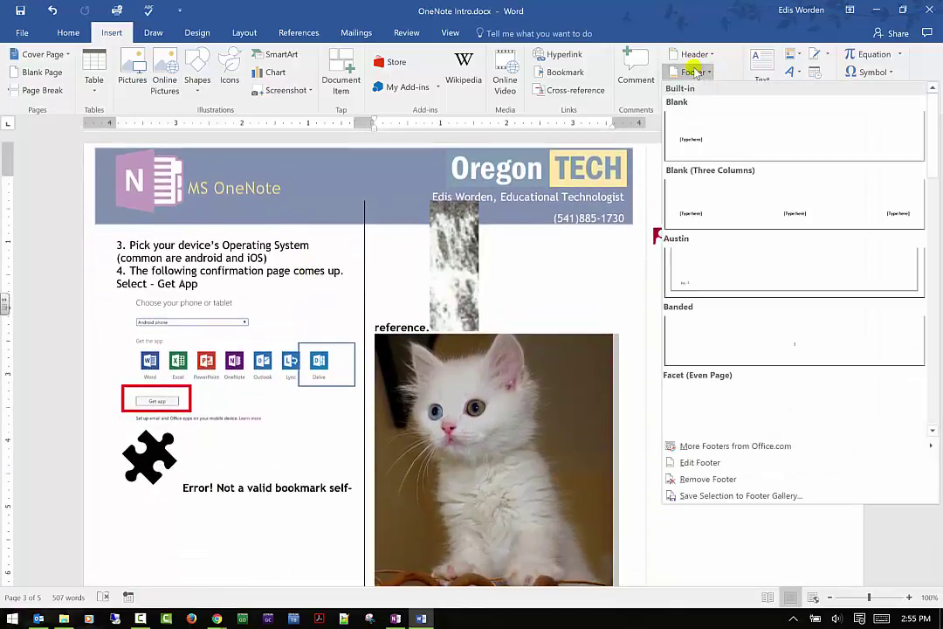
{"action": "left_click", "coordinate": [694, 73]}
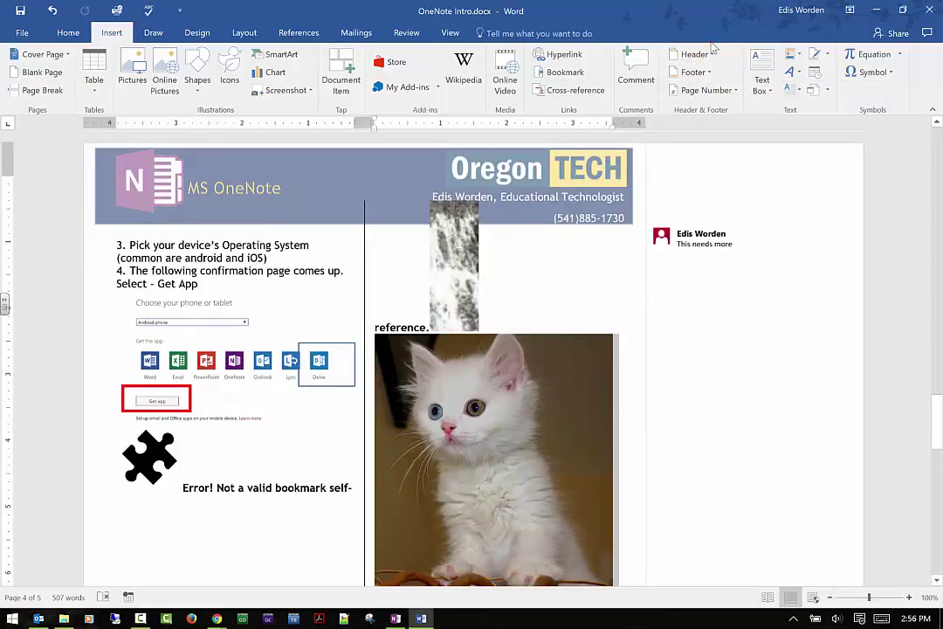
Open the page header for editing and move the whole MS OneNote banner left, partly past the page edge.
{"action": "left_click", "coordinate": [695, 54]}
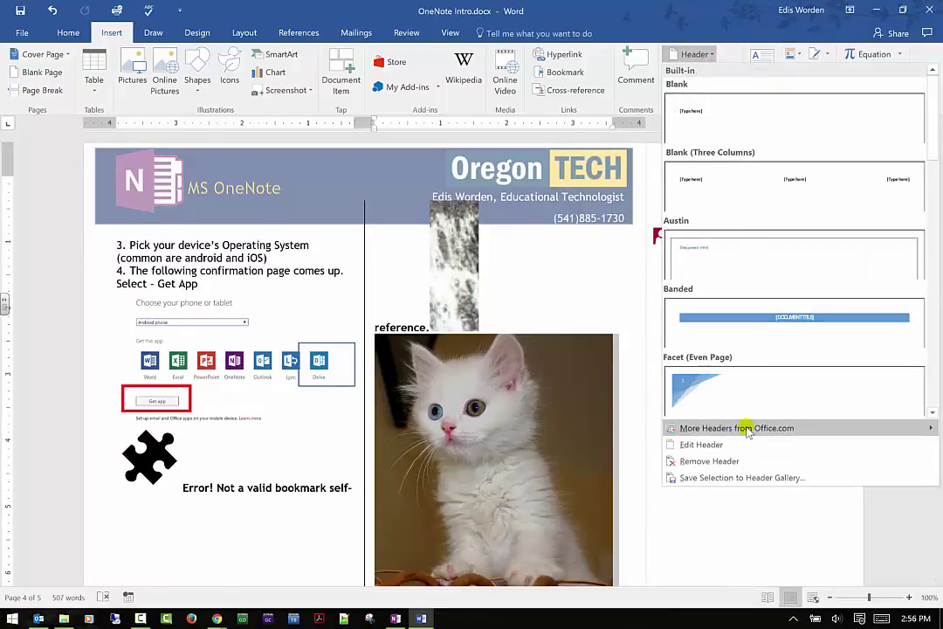
{"action": "left_click", "coordinate": [704, 444]}
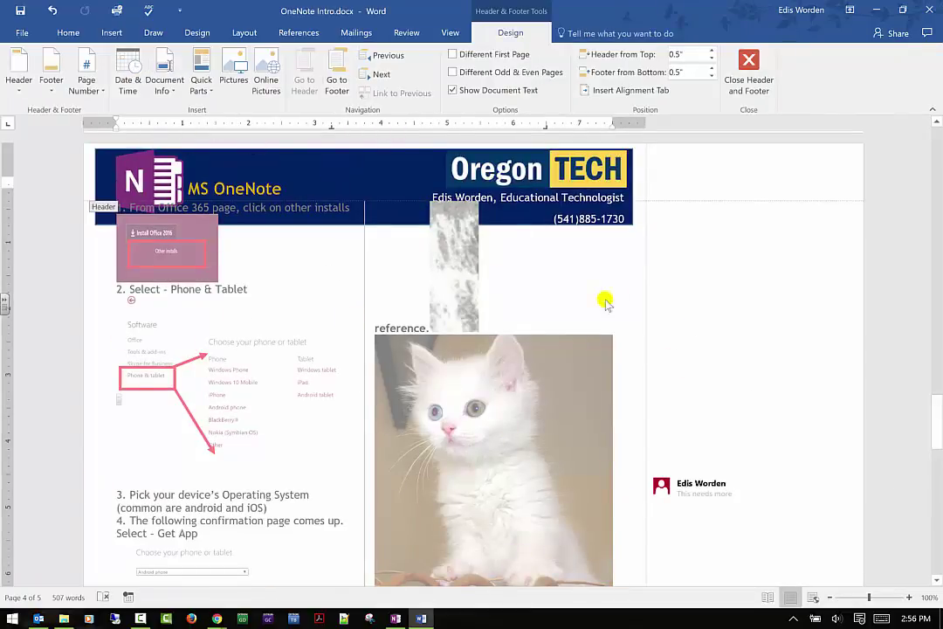
{"action": "left_click", "coordinate": [529, 170]}
{"action": "left_click", "coordinate": [274, 174]}
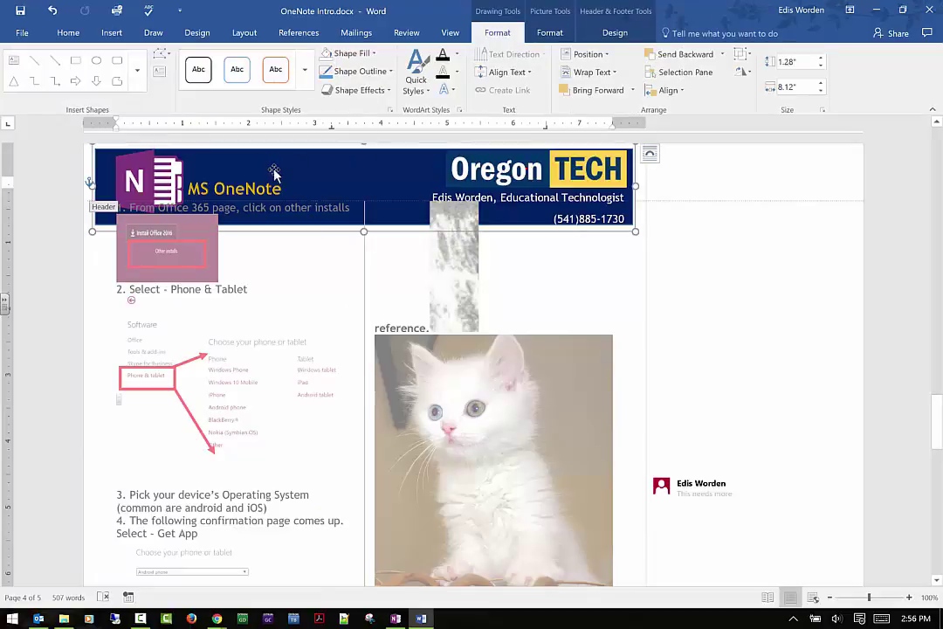
{"action": "left_click_drag", "start_coordinate": [534, 181], "coordinate": [326, 177]}
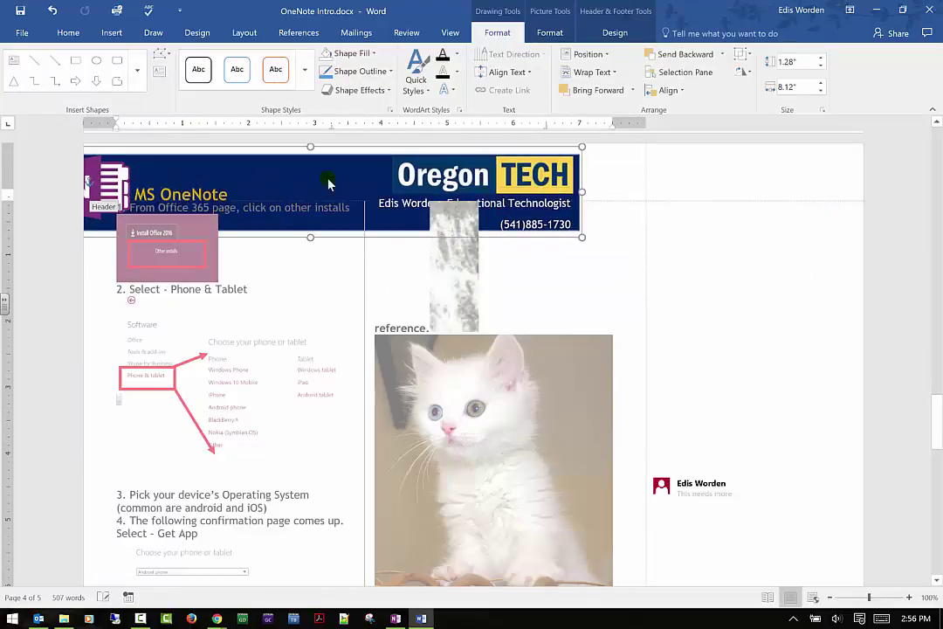
Shift the banner's dark blue background rectangle right within its group and close the header.
{"action": "double_click", "coordinate": [431, 173]}
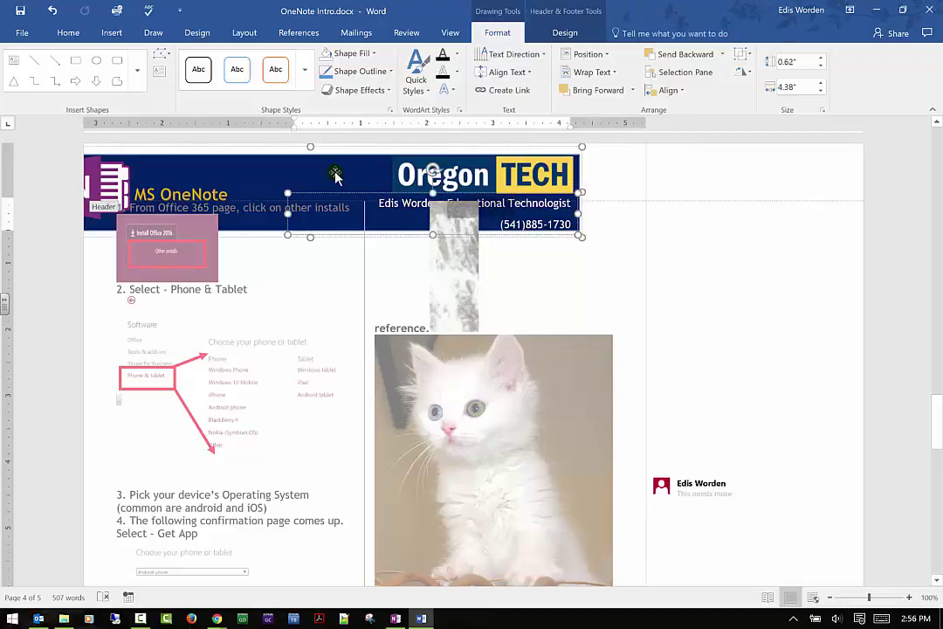
{"action": "triple_click", "coordinate": [409, 176]}
{"action": "left_click", "coordinate": [337, 150]}
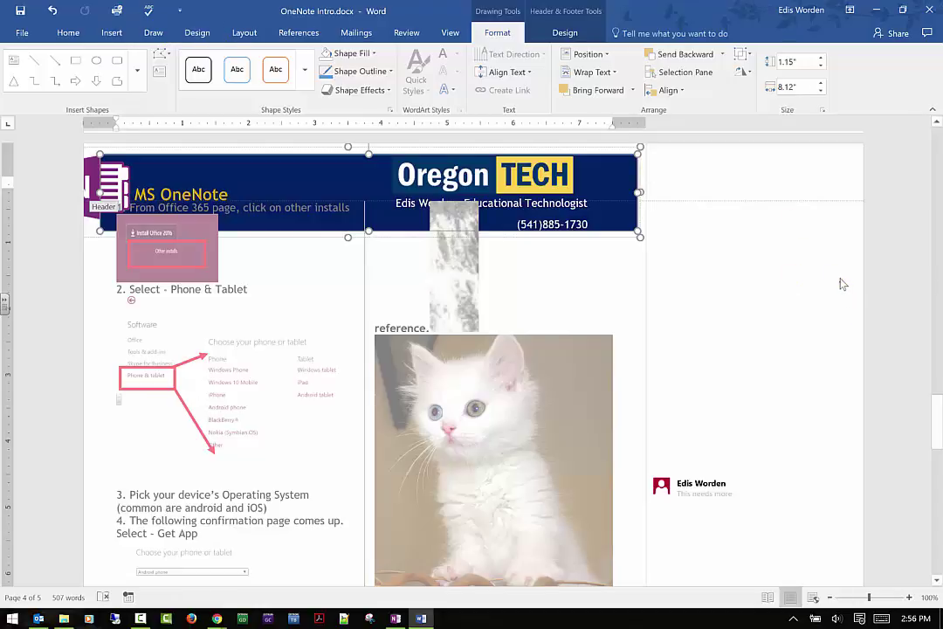
{"action": "left_click", "coordinate": [563, 32]}
{"action": "left_click", "coordinate": [748, 74]}
{"action": "scroll", "coordinate": [827, 344], "scroll_direction": "down", "scroll_amount": 5}
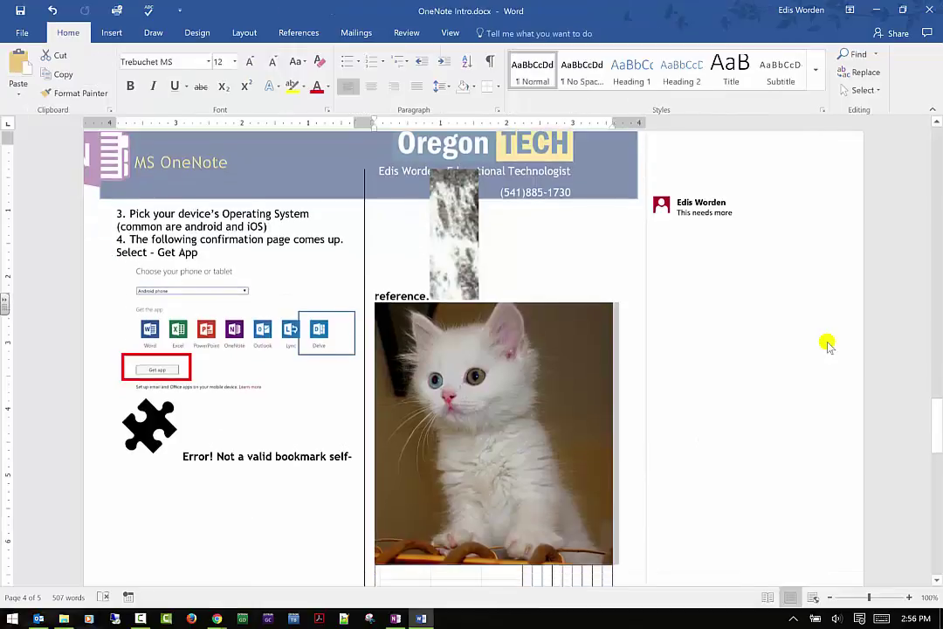
{"action": "left_click", "coordinate": [802, 368]}
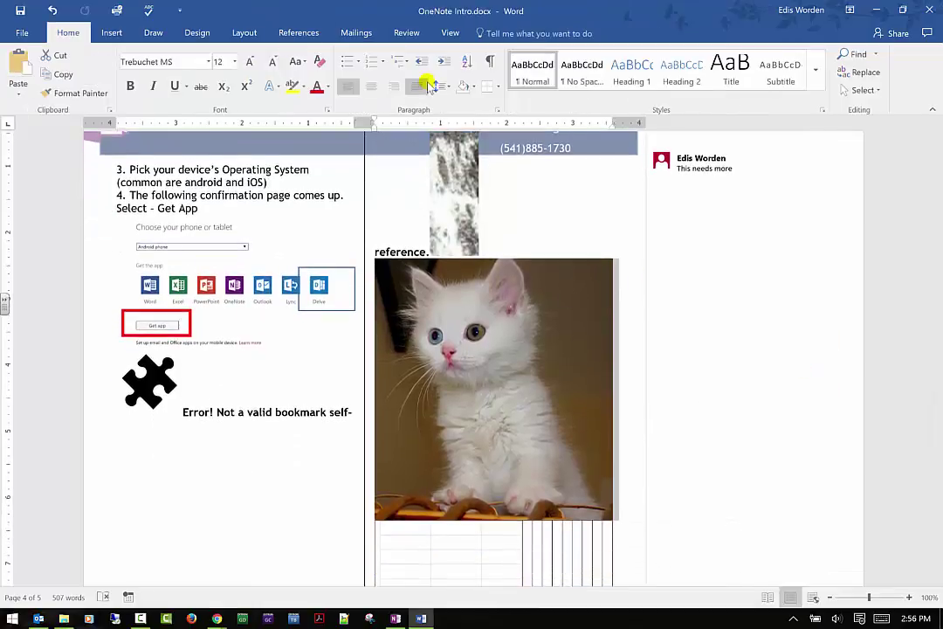
Insert the Blank (Three Columns) footer and return to the document body.
{"action": "left_click", "coordinate": [121, 33]}
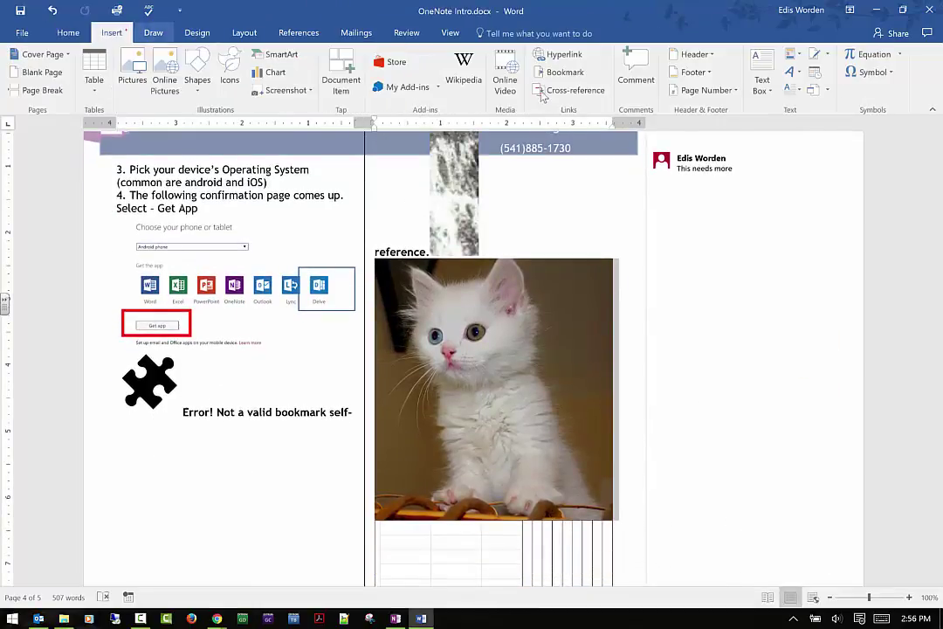
{"action": "left_click", "coordinate": [709, 72]}
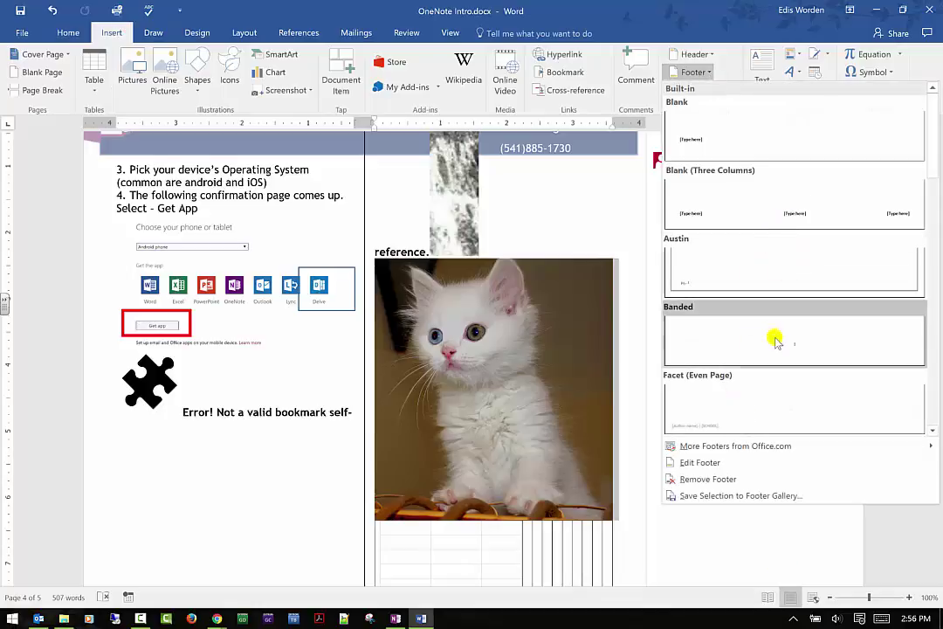
{"action": "left_click", "coordinate": [796, 197]}
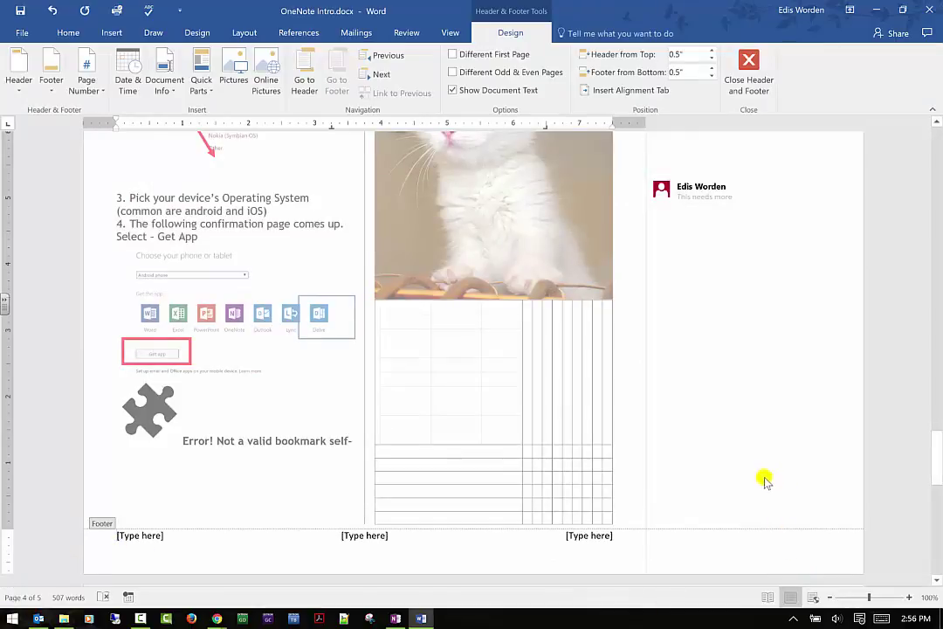
{"action": "left_click", "coordinate": [751, 70]}
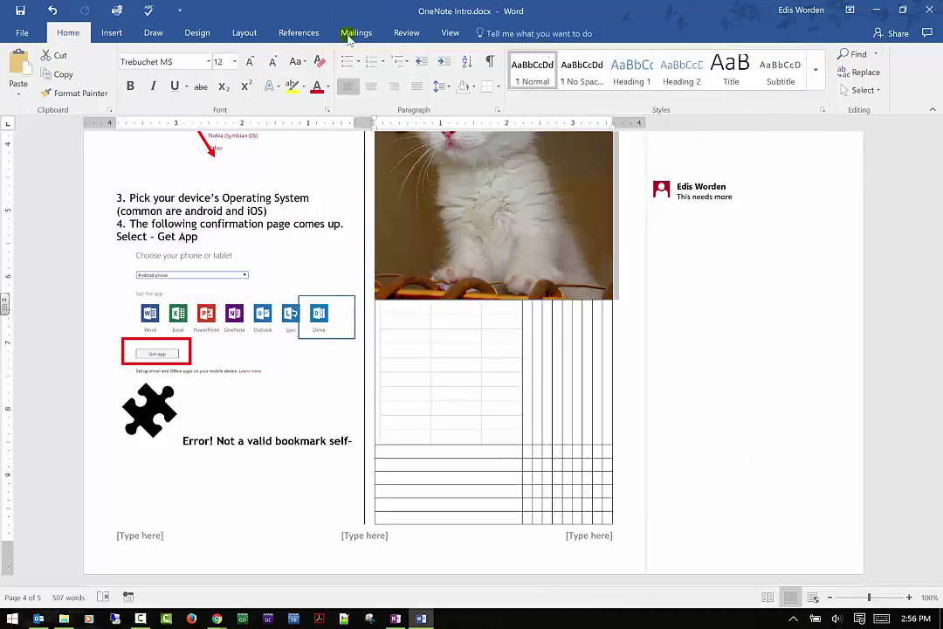
Insert a Plain Number 3 page number at the bottom of the page and return to the document body.
{"action": "left_click", "coordinate": [112, 32]}
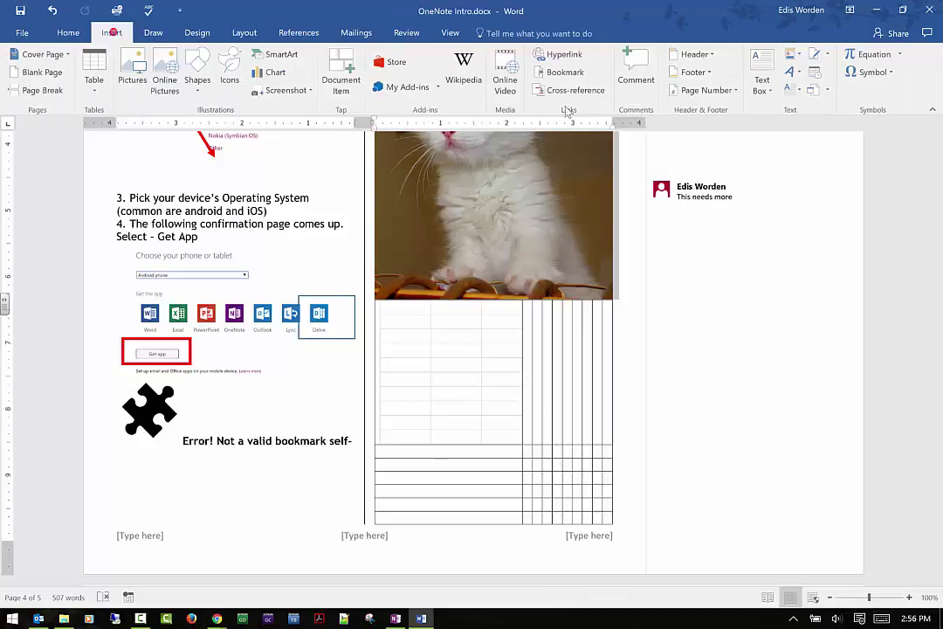
{"action": "left_click", "coordinate": [712, 89]}
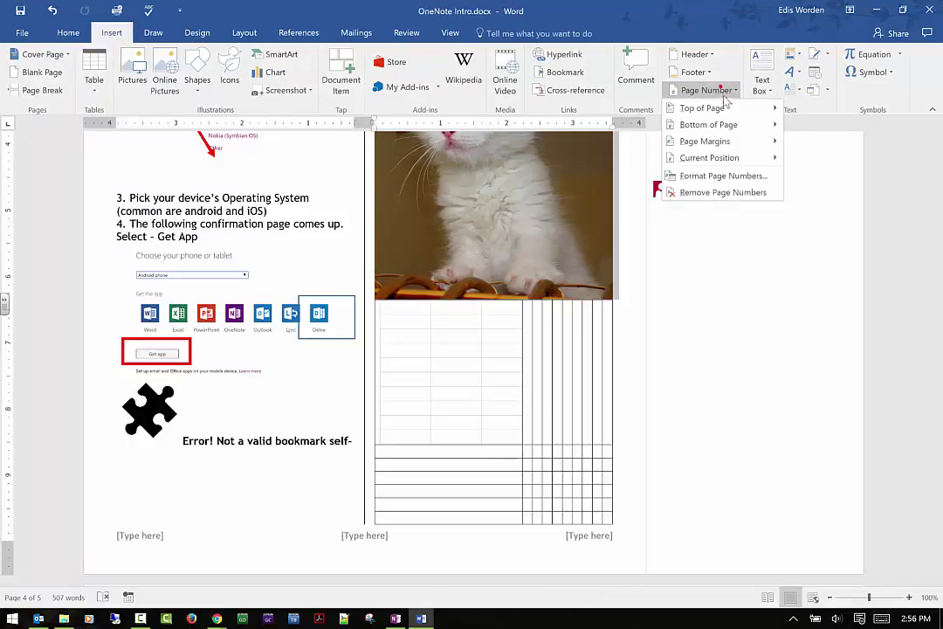
{"action": "mouse_move", "coordinate": [723, 108]}
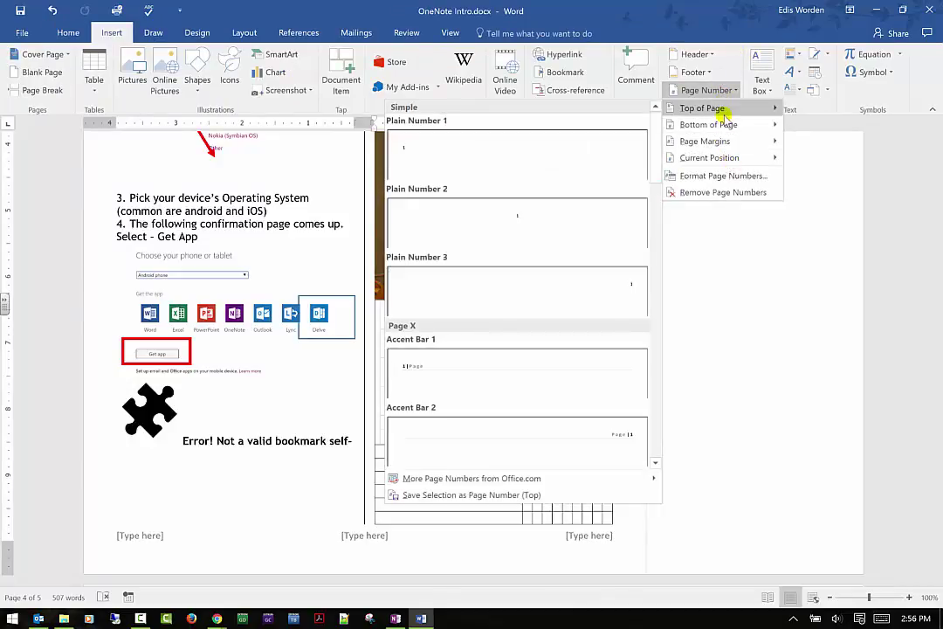
{"action": "mouse_move", "coordinate": [723, 127]}
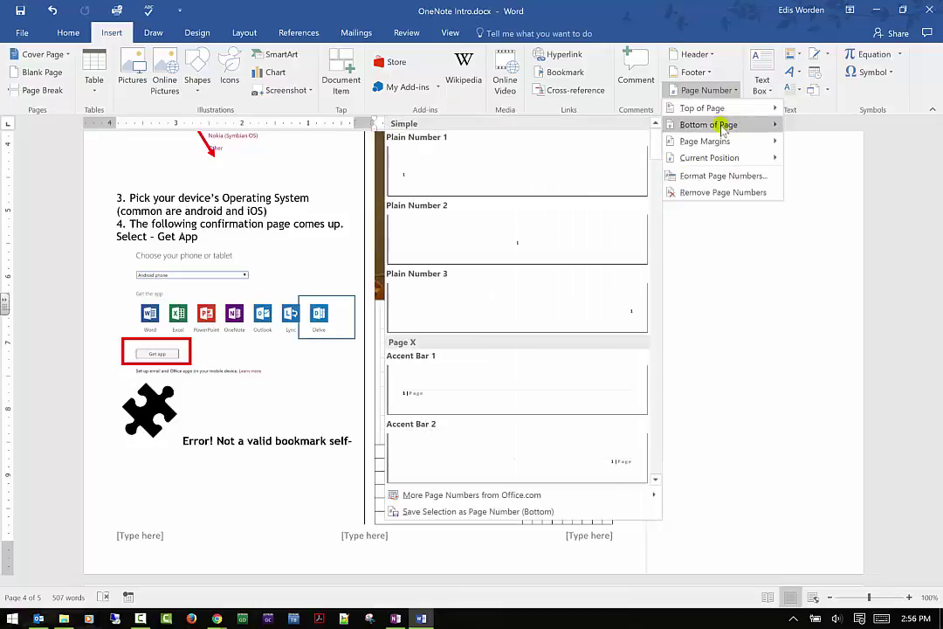
{"action": "left_click", "coordinate": [616, 312]}
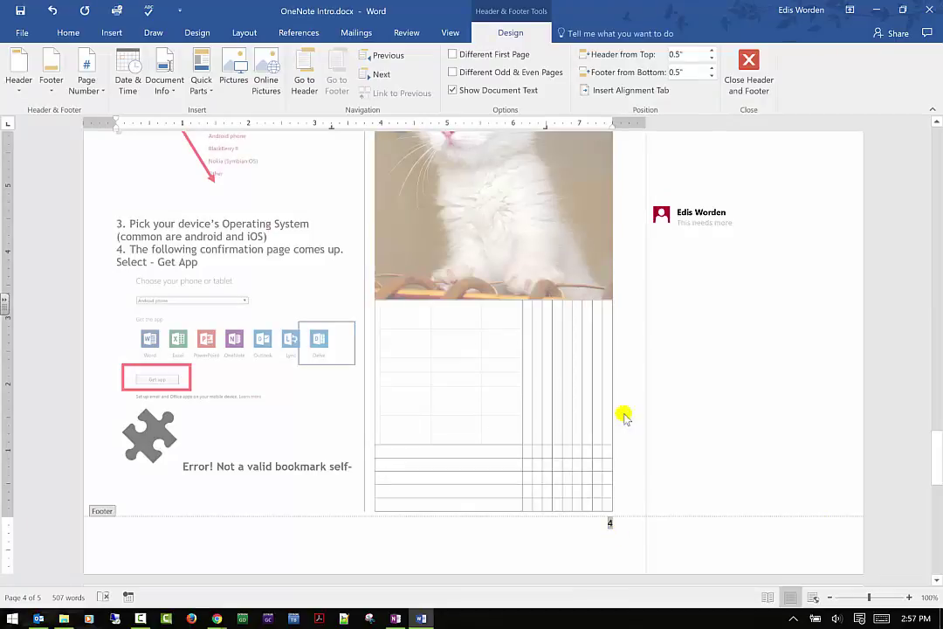
{"action": "left_click", "coordinate": [748, 71]}
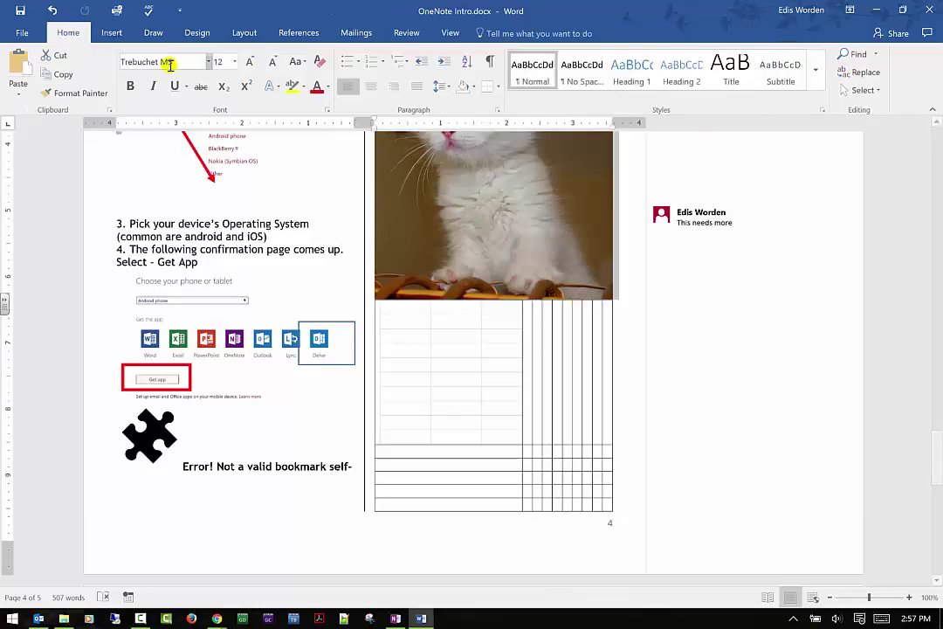
Look through the remaining page number options, including positions, formatting and removal, and close the list without choosing one.
{"action": "left_click", "coordinate": [106, 35]}
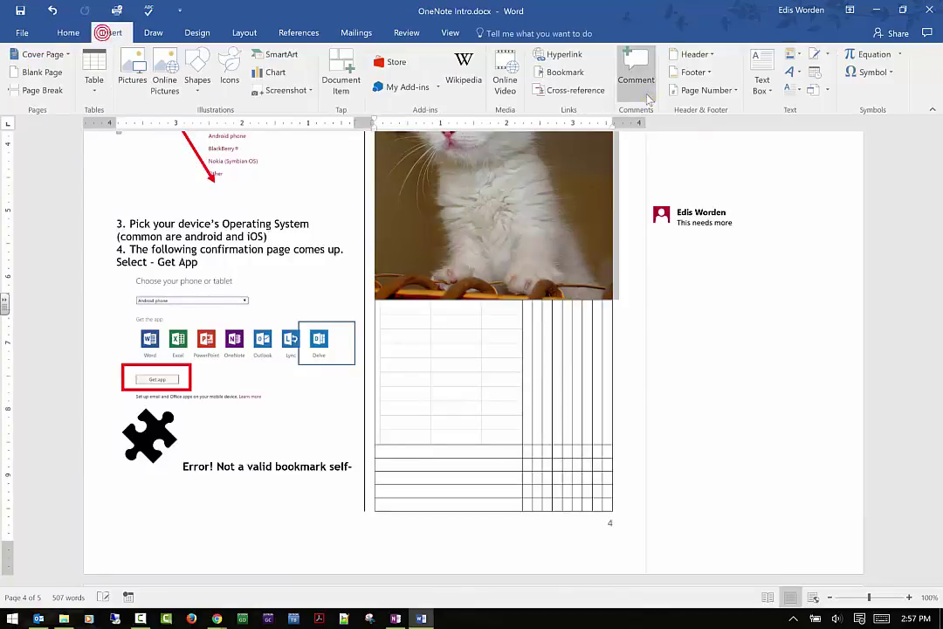
{"action": "left_click", "coordinate": [734, 91]}
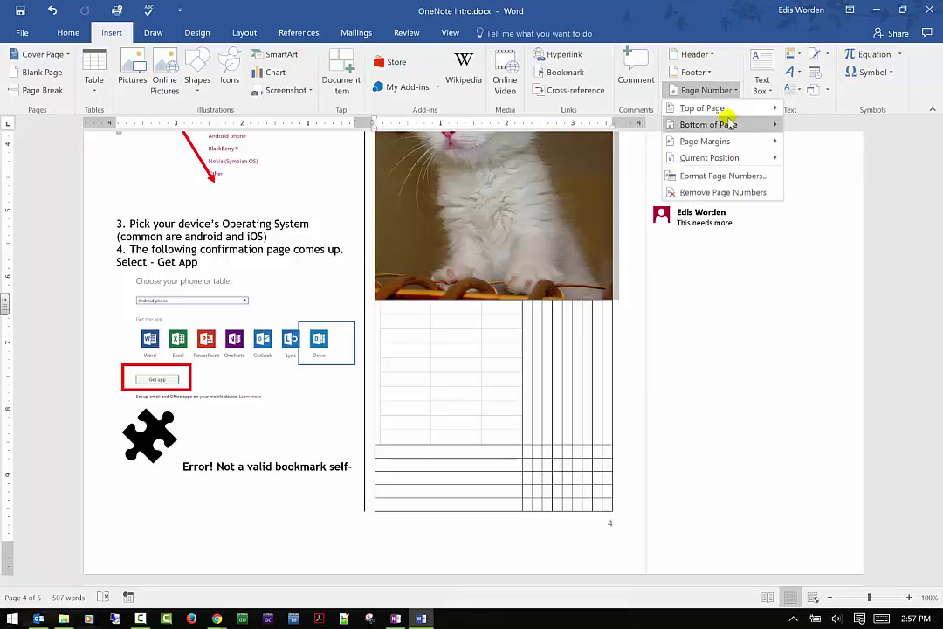
{"action": "mouse_move", "coordinate": [730, 159]}
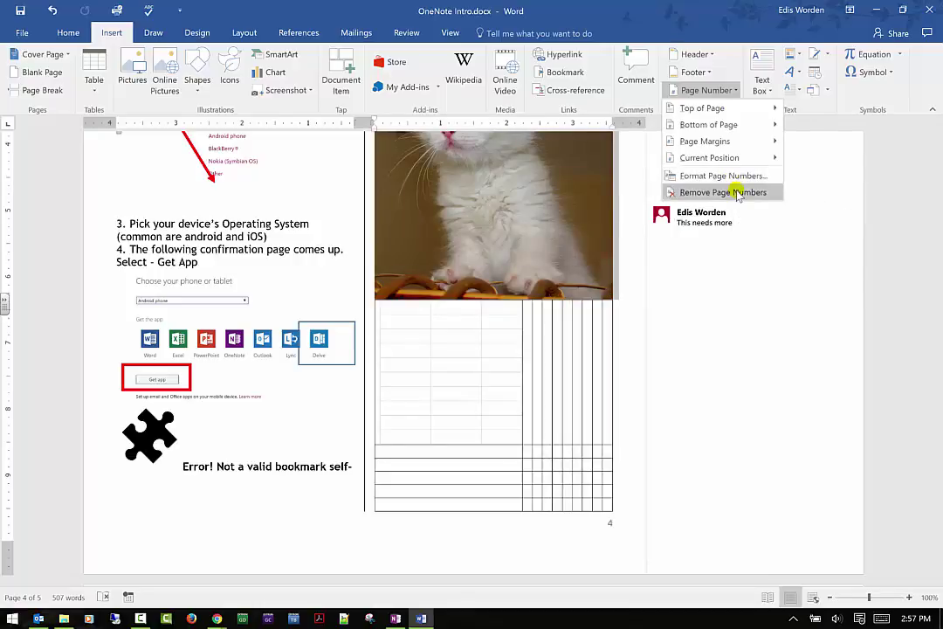
{"action": "left_click", "coordinate": [805, 302]}
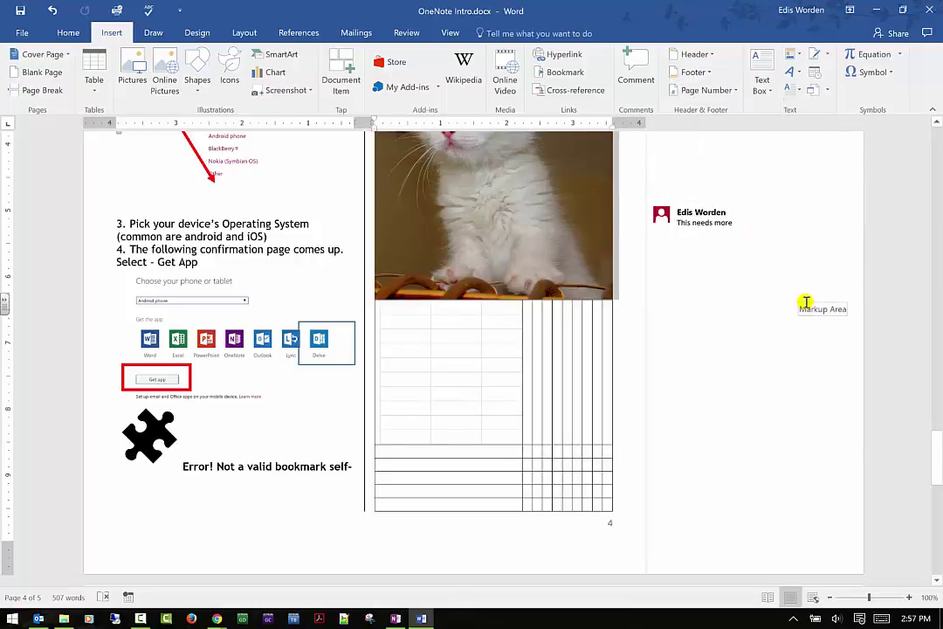
Insert a Simple Text Box containing "This is important!!!" followed by an empty line.
{"action": "left_click", "coordinate": [763, 85]}
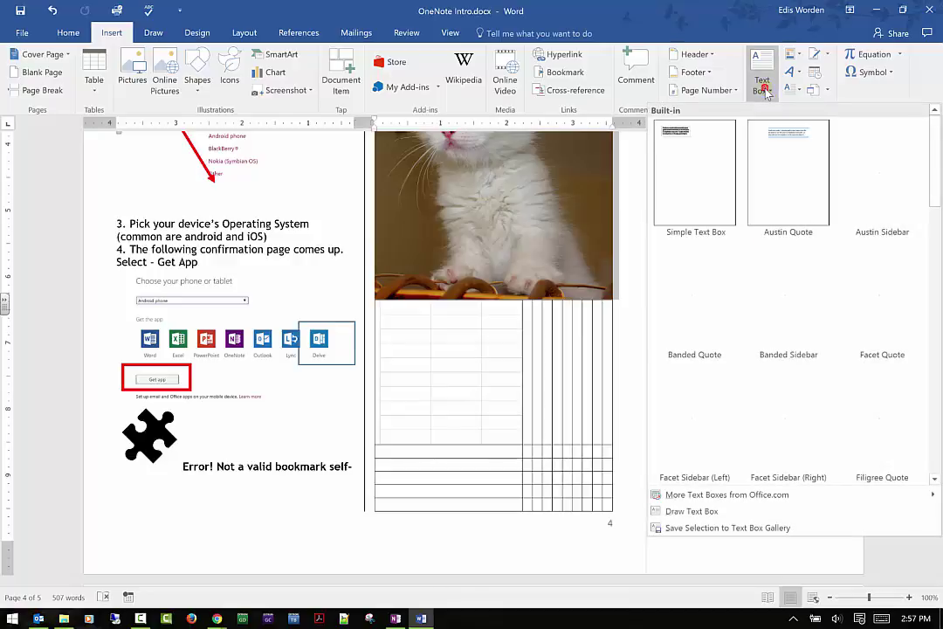
{"action": "left_click", "coordinate": [701, 173]}
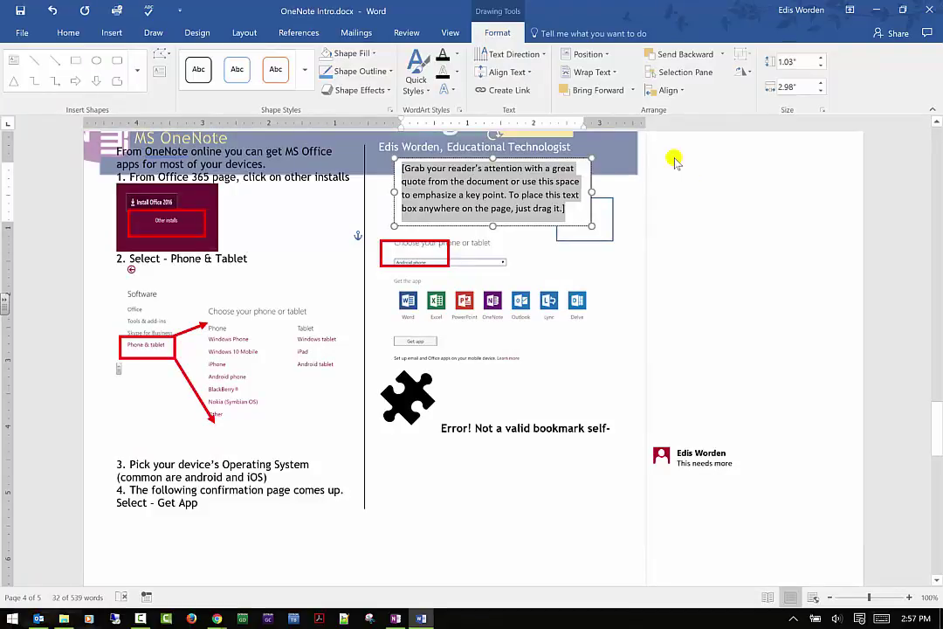
{"action": "type", "text": "This is im"}
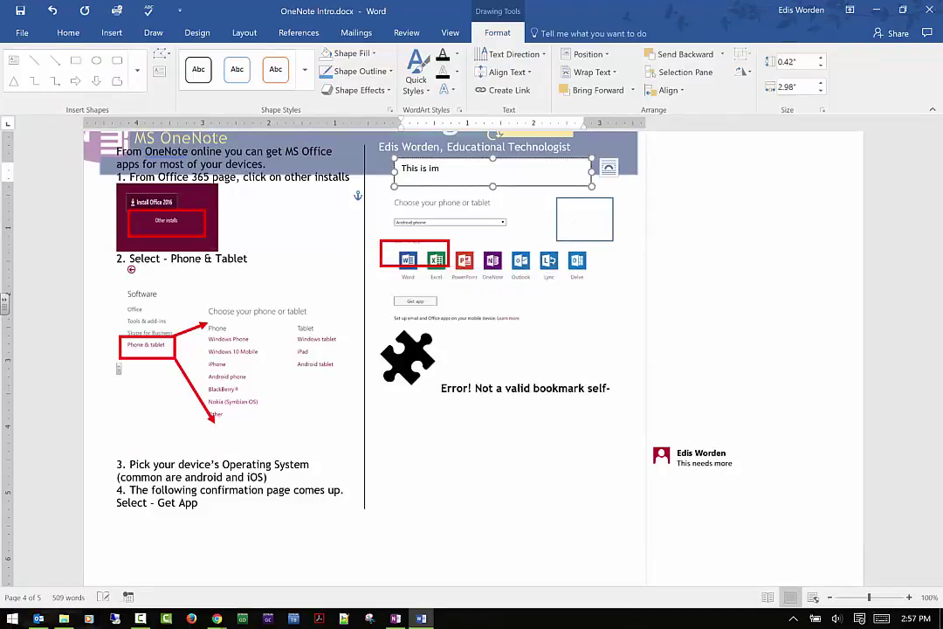
{"action": "type", "text": "portant!!!"}
{"action": "key", "text": "Return"}
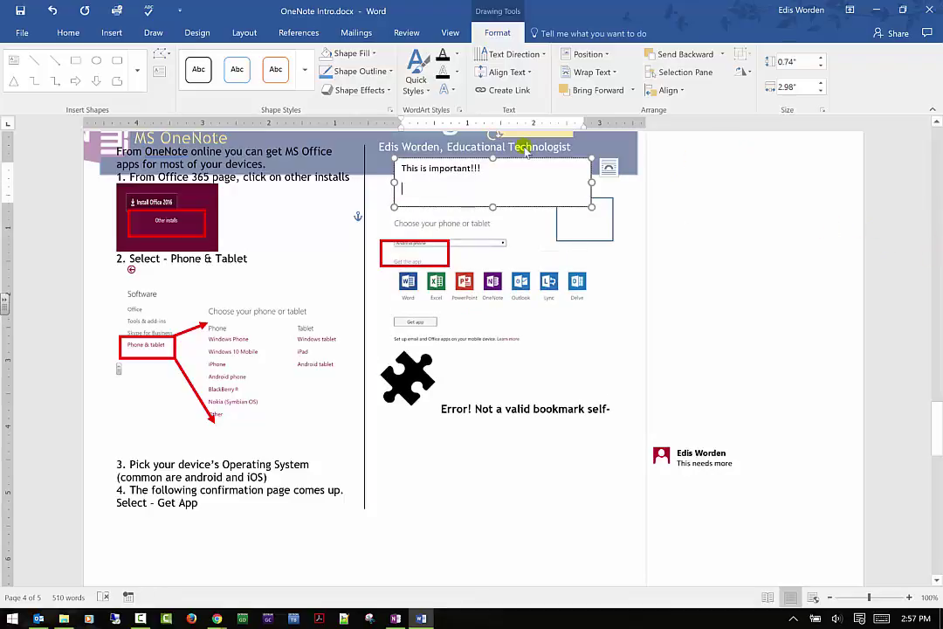
Set the text box's wrapping to In Front of Text and place it over the lower half of the kitten picture.
{"action": "left_click_drag", "start_coordinate": [522, 163], "coordinate": [501, 517]}
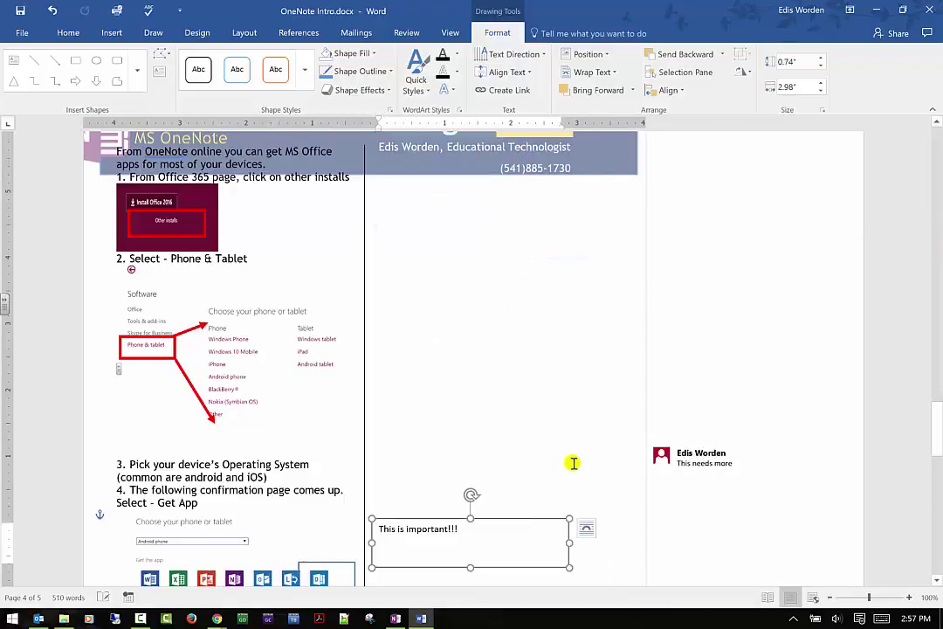
{"action": "scroll", "coordinate": [519, 495], "scroll_direction": "down", "scroll_amount": 1}
{"action": "left_click_drag", "start_coordinate": [531, 452], "coordinate": [636, 258]}
{"action": "left_click", "coordinate": [659, 252]}
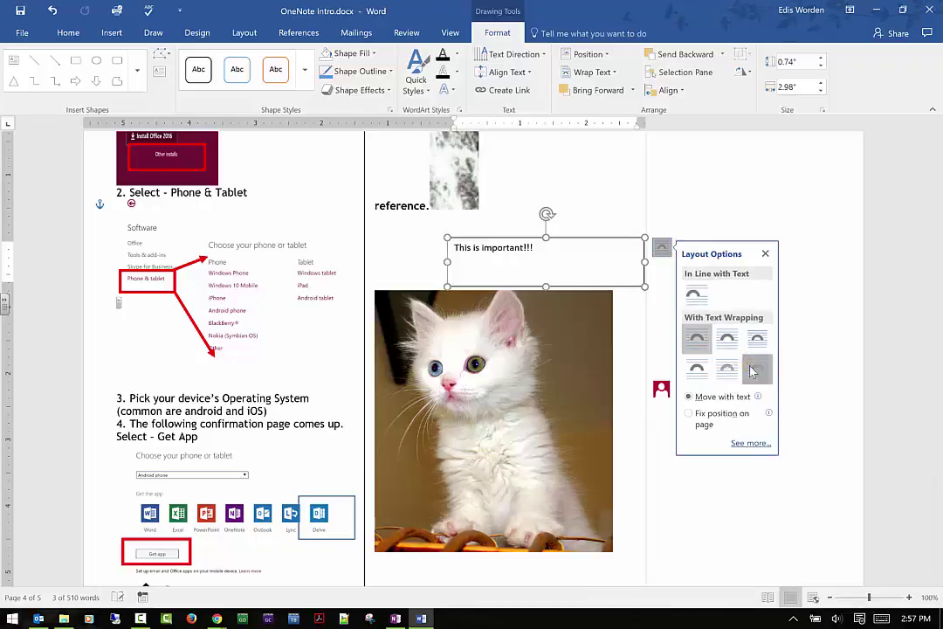
{"action": "left_click", "coordinate": [753, 371]}
{"action": "left_click_drag", "start_coordinate": [570, 241], "coordinate": [523, 376]}
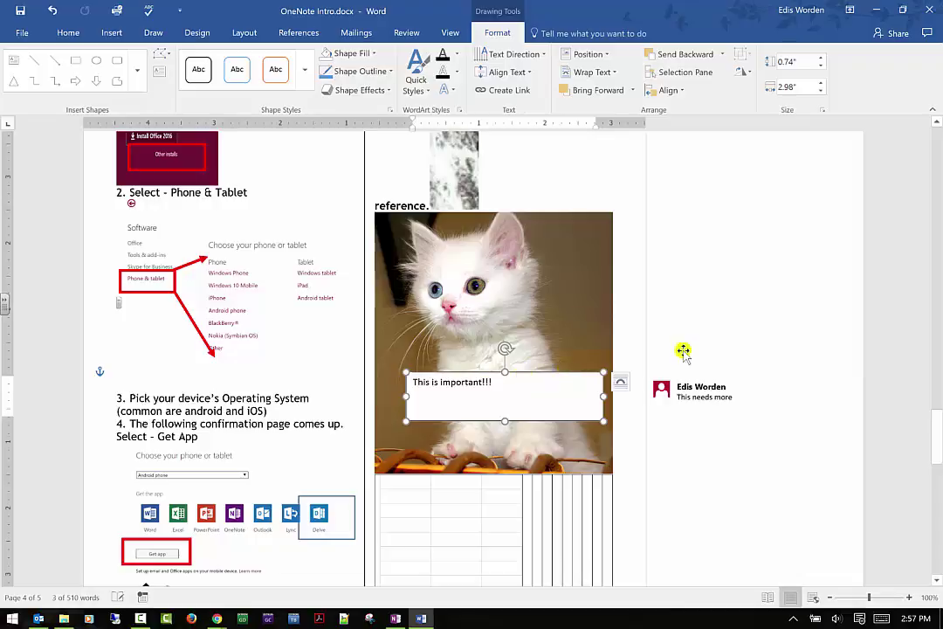
Deselect the text box and insert the full-name AutoText entry between the kitten picture and the table.
{"action": "left_click", "coordinate": [120, 35]}
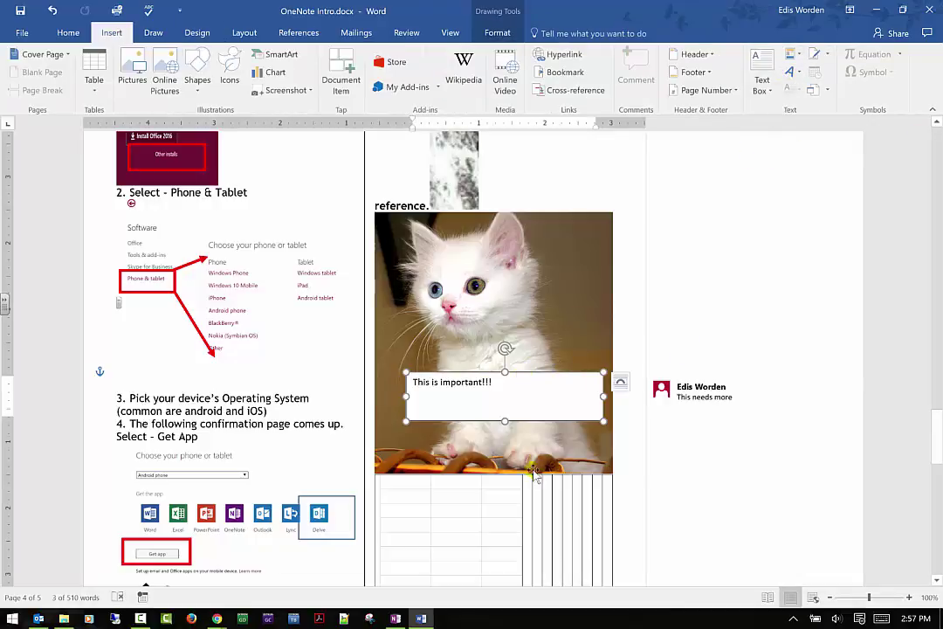
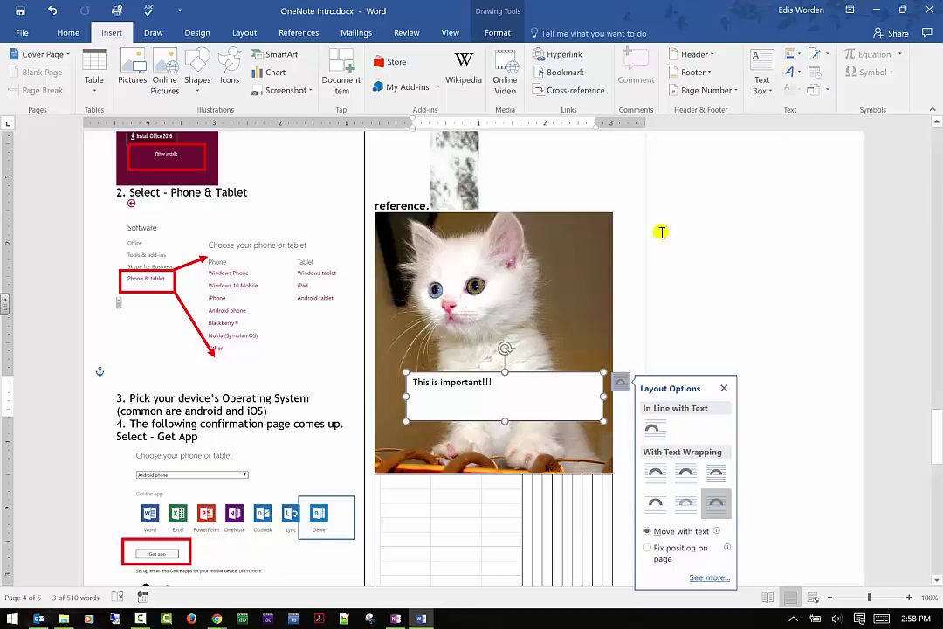
{"action": "left_click", "coordinate": [633, 222]}
{"action": "left_click", "coordinate": [797, 56]}
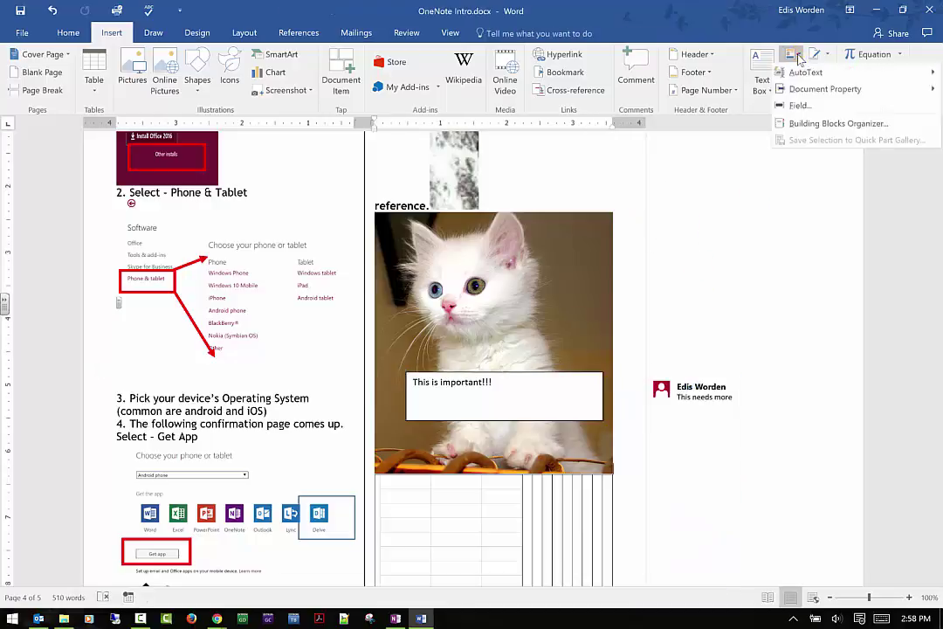
{"action": "mouse_move", "coordinate": [802, 75]}
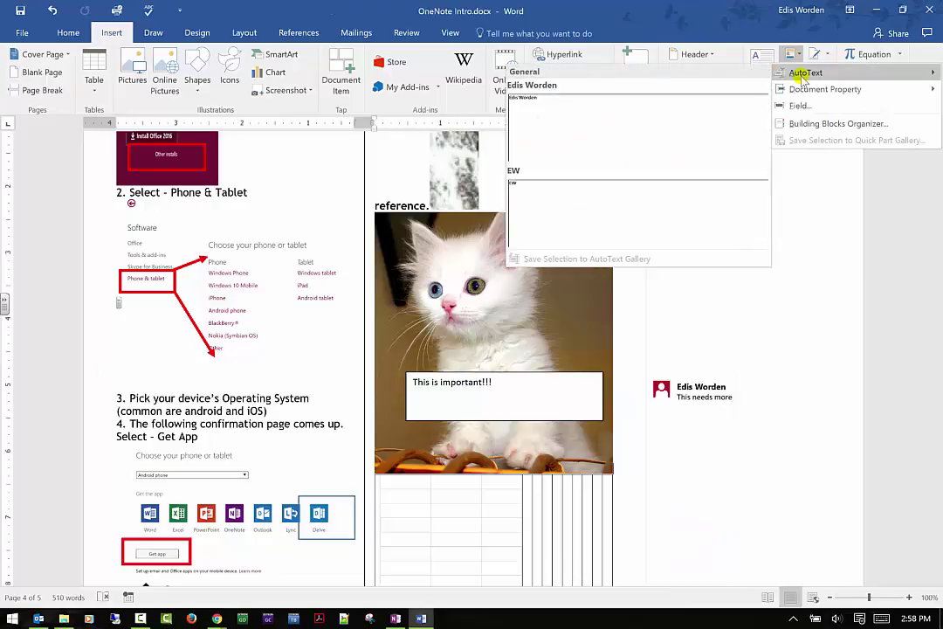
{"action": "left_click", "coordinate": [748, 118]}
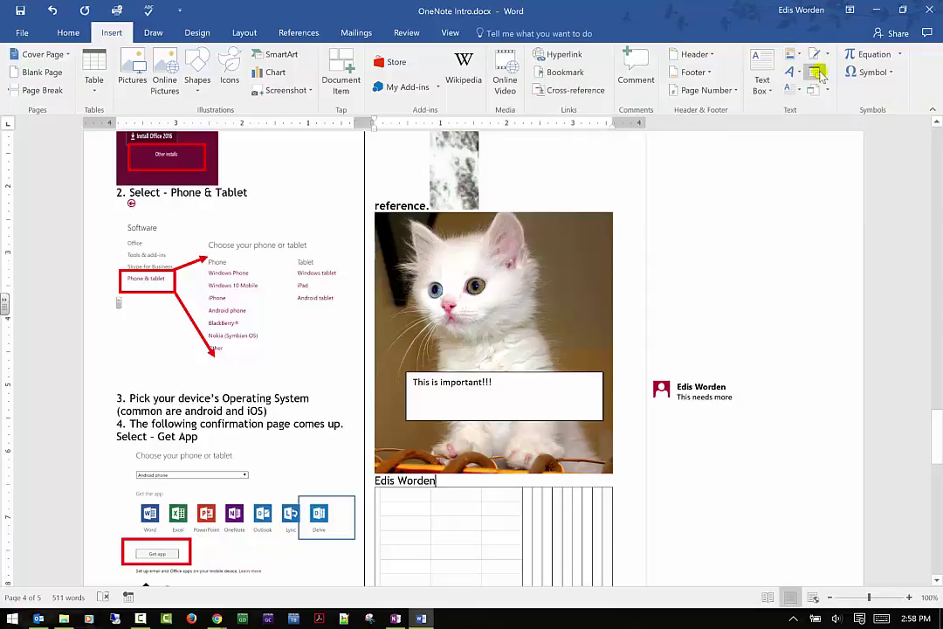
View the Microsoft Office Signature Line setup options and close them without adding a signature line.
{"action": "left_click", "coordinate": [829, 54]}
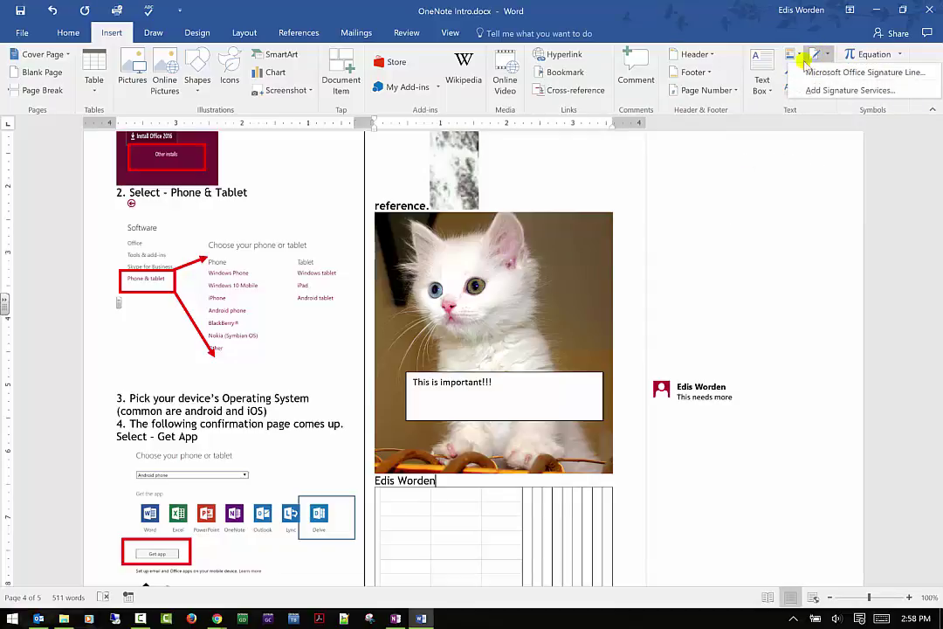
{"action": "left_click", "coordinate": [826, 72]}
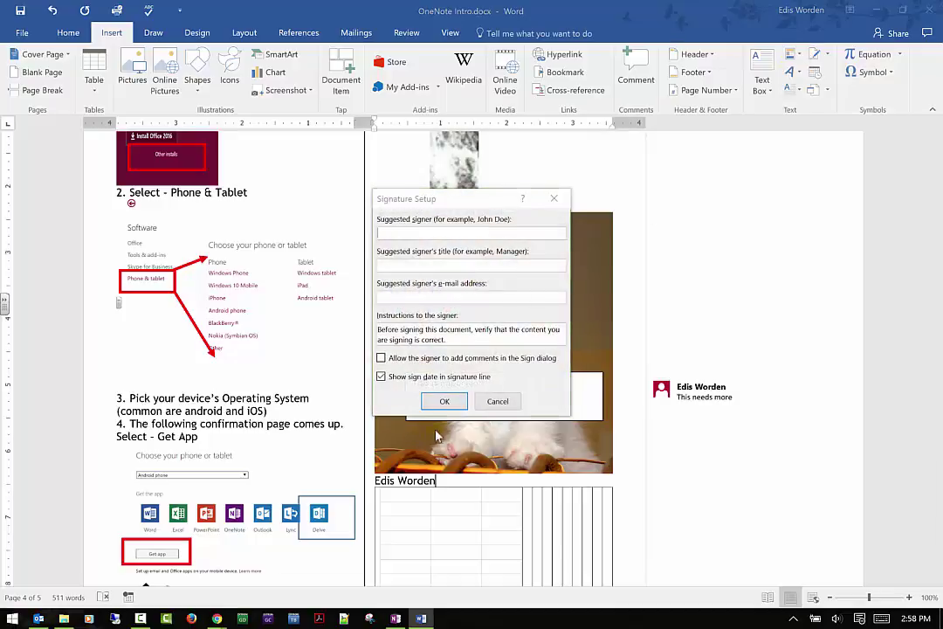
{"action": "left_click", "coordinate": [498, 401]}
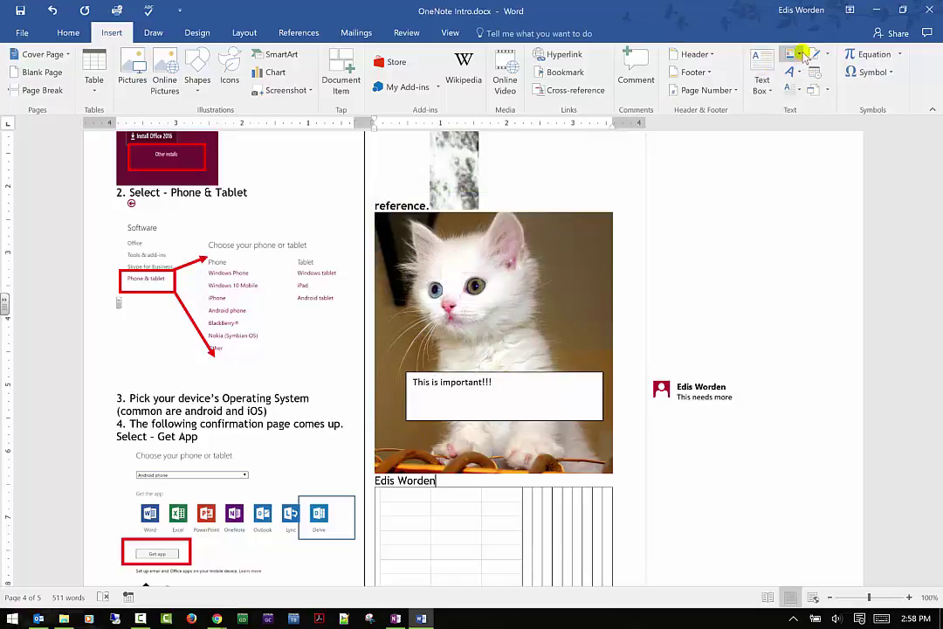
Insert the Author document property right after the name below the kitten picture and leave the field.
{"action": "left_click", "coordinate": [792, 54]}
{"action": "mouse_move", "coordinate": [810, 93]}
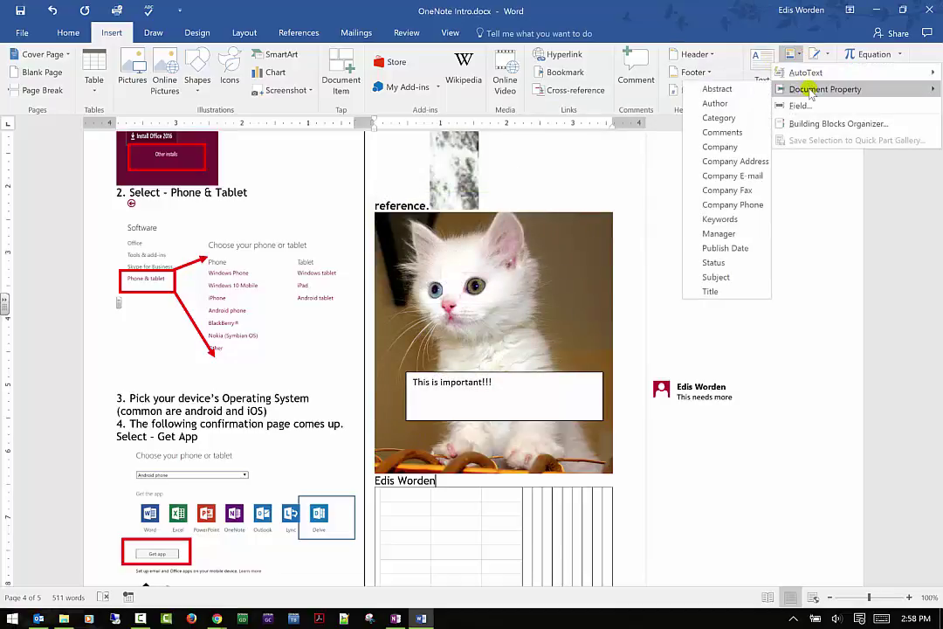
{"action": "left_click", "coordinate": [715, 103]}
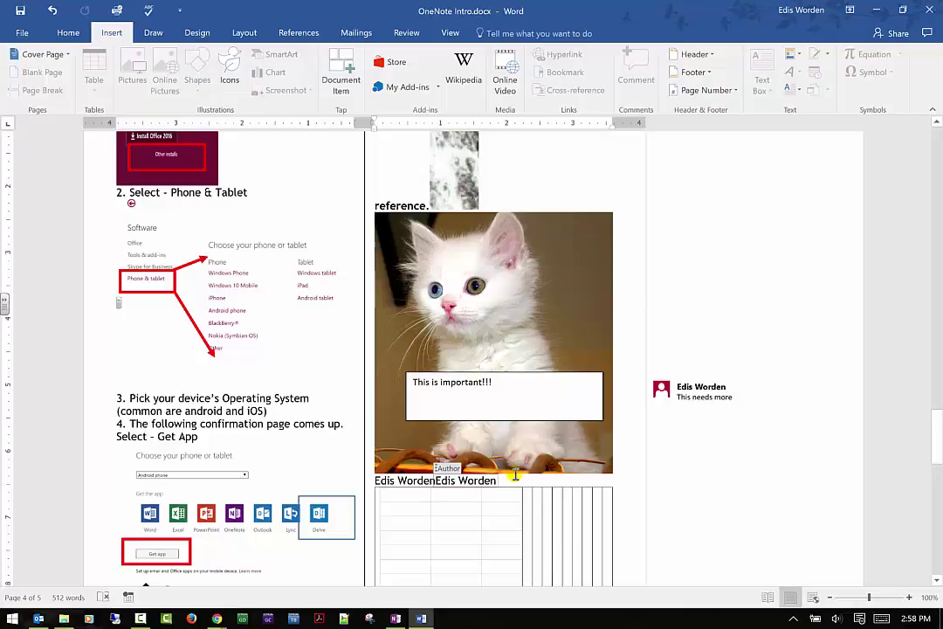
{"action": "left_click", "coordinate": [542, 454]}
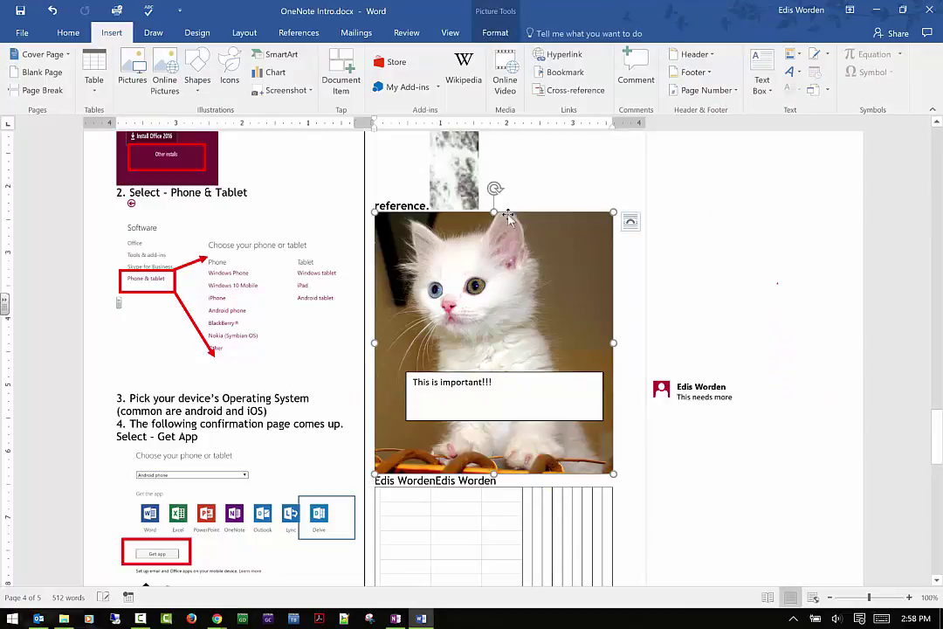
{"action": "left_click", "coordinate": [581, 181]}
Look at the available entries in the Building Blocks Organizer and close it without inserting anything.
{"action": "scroll", "coordinate": [581, 181], "scroll_direction": "up", "scroll_amount": 2}
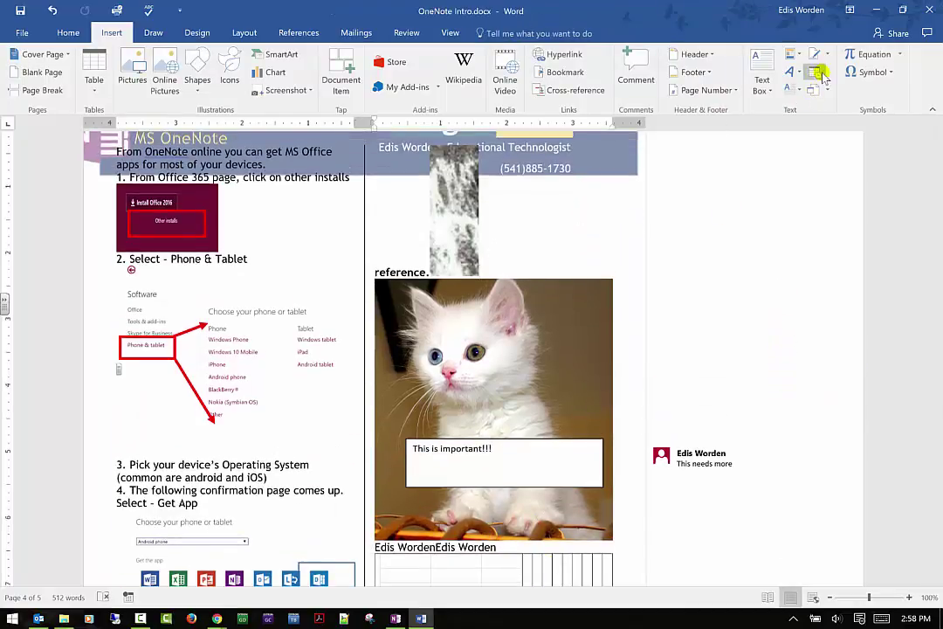
{"action": "left_click", "coordinate": [818, 76]}
{"action": "left_click", "coordinate": [818, 76]}
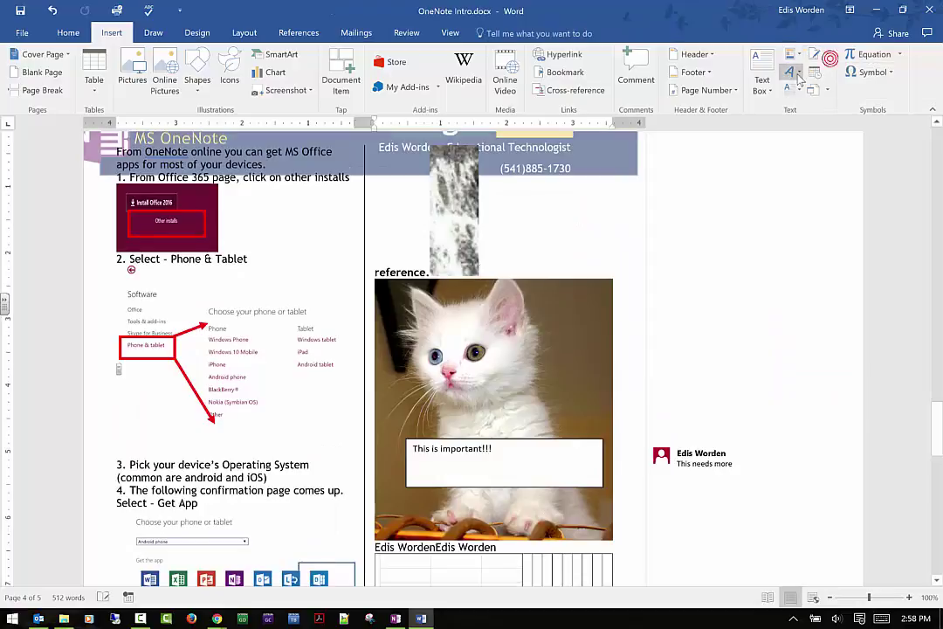
{"action": "left_click", "coordinate": [791, 54]}
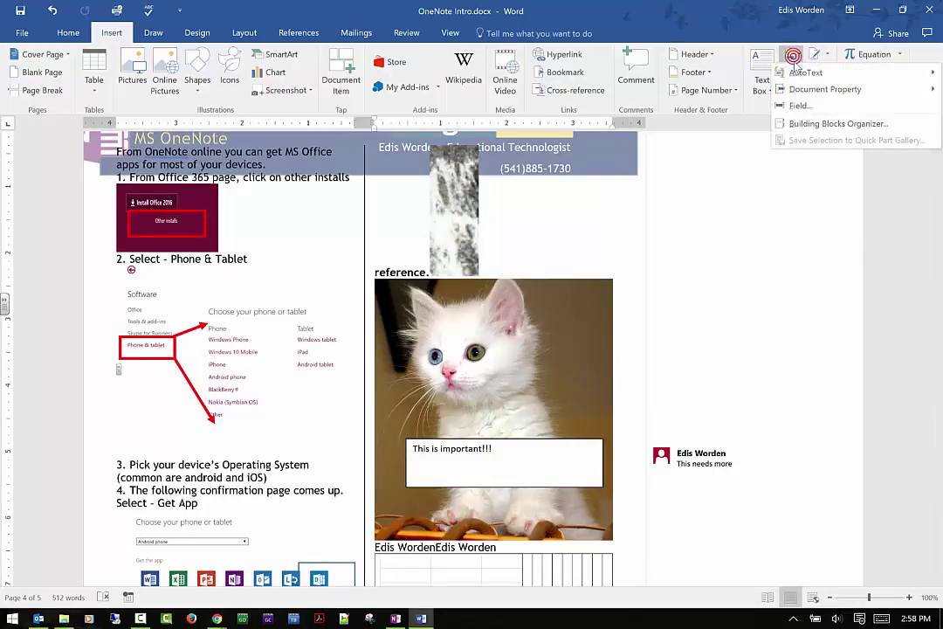
{"action": "left_click", "coordinate": [797, 125]}
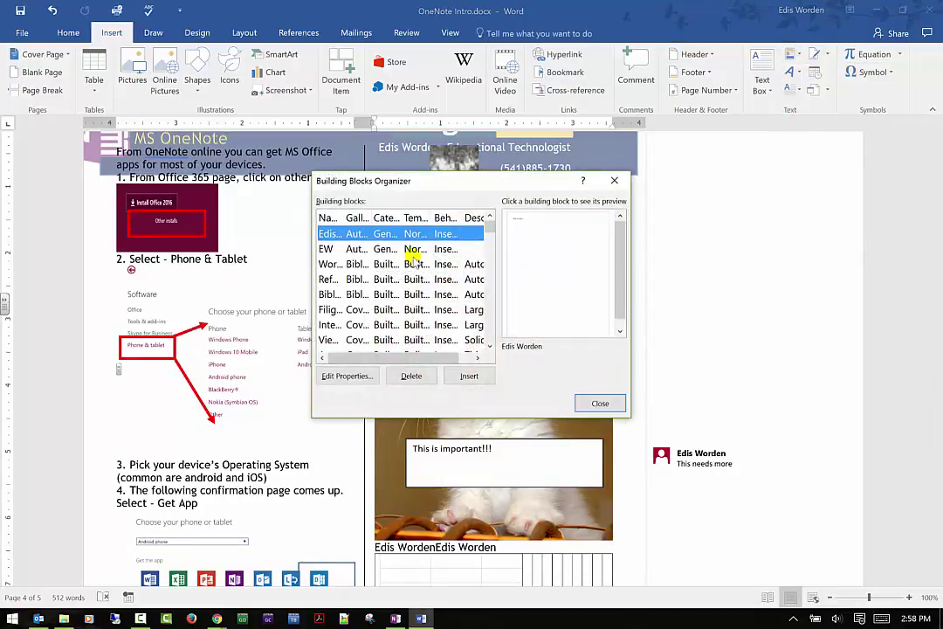
{"action": "left_click", "coordinate": [594, 404]}
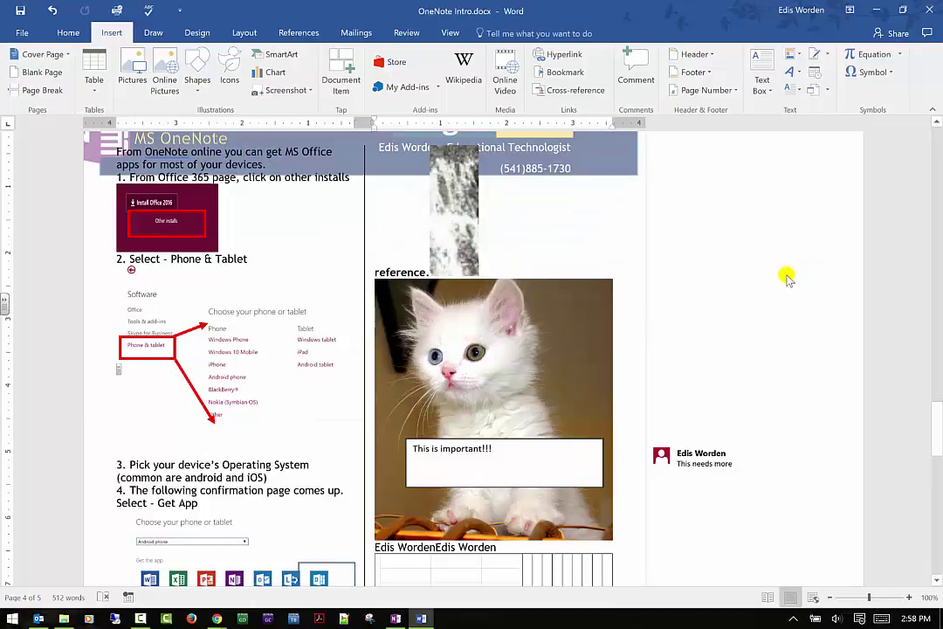
{"action": "scroll", "coordinate": [782, 277], "scroll_direction": "down", "scroll_amount": 2}
{"action": "scroll", "coordinate": [781, 278], "scroll_direction": "down", "scroll_amount": 6}
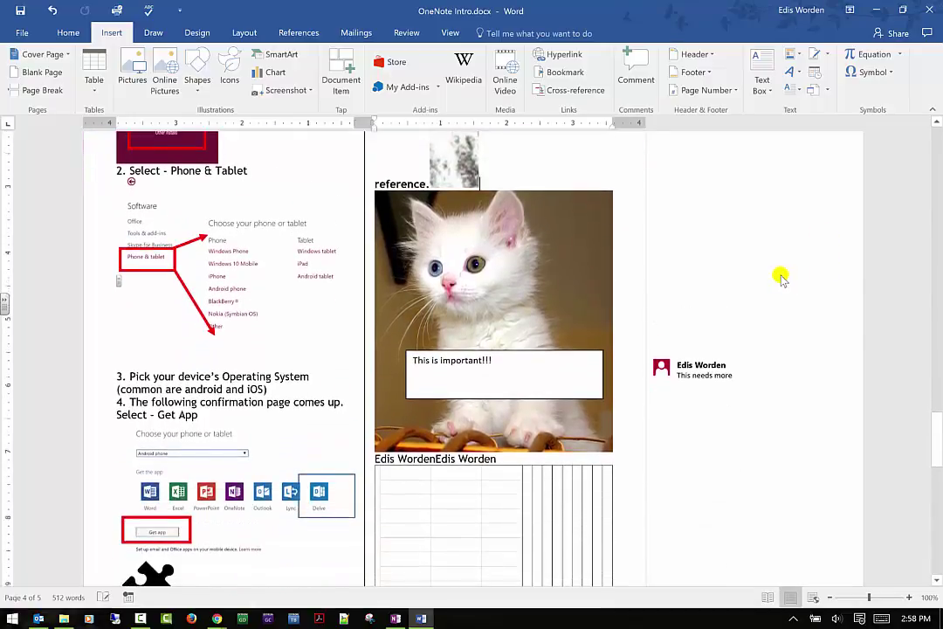
{"action": "scroll", "coordinate": [781, 275], "scroll_direction": "down", "scroll_amount": 10}
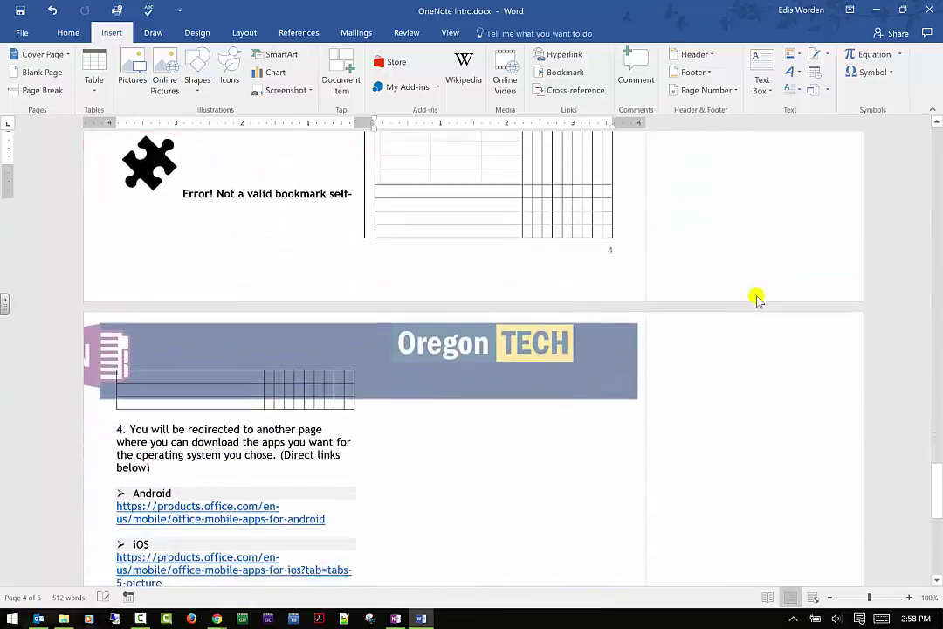
Insert blue reflected WordArt below the note at the end of the document, enter the full name as its text, and deselect it.
{"action": "left_click", "coordinate": [510, 311]}
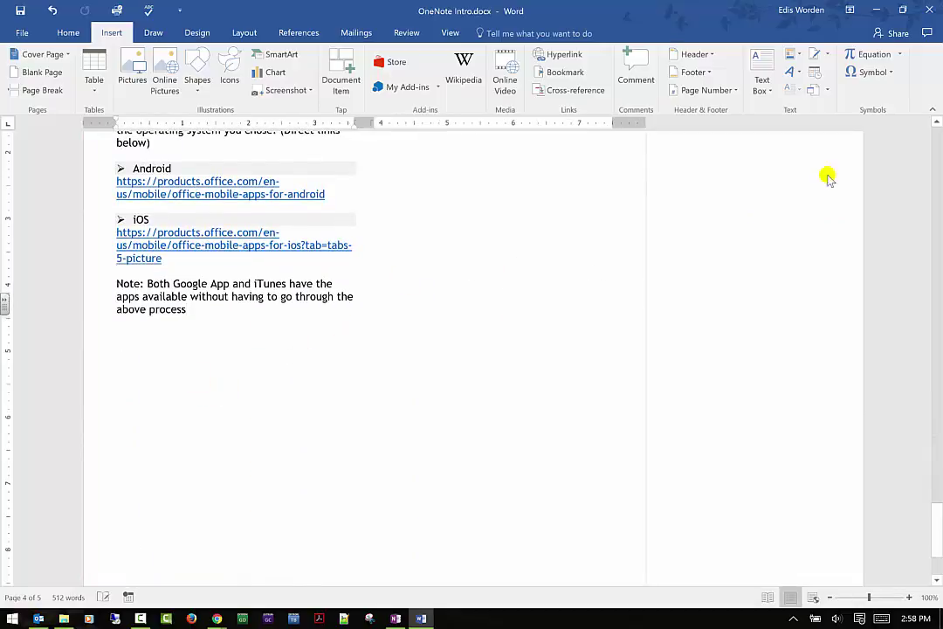
{"action": "left_click", "coordinate": [827, 54]}
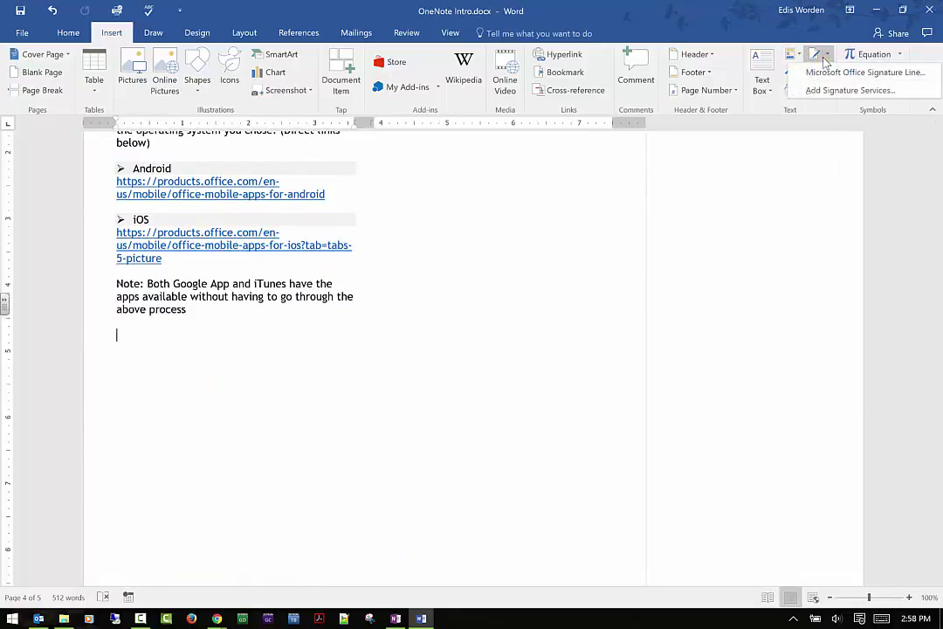
{"action": "left_click", "coordinate": [827, 54]}
{"action": "left_click", "coordinate": [792, 71]}
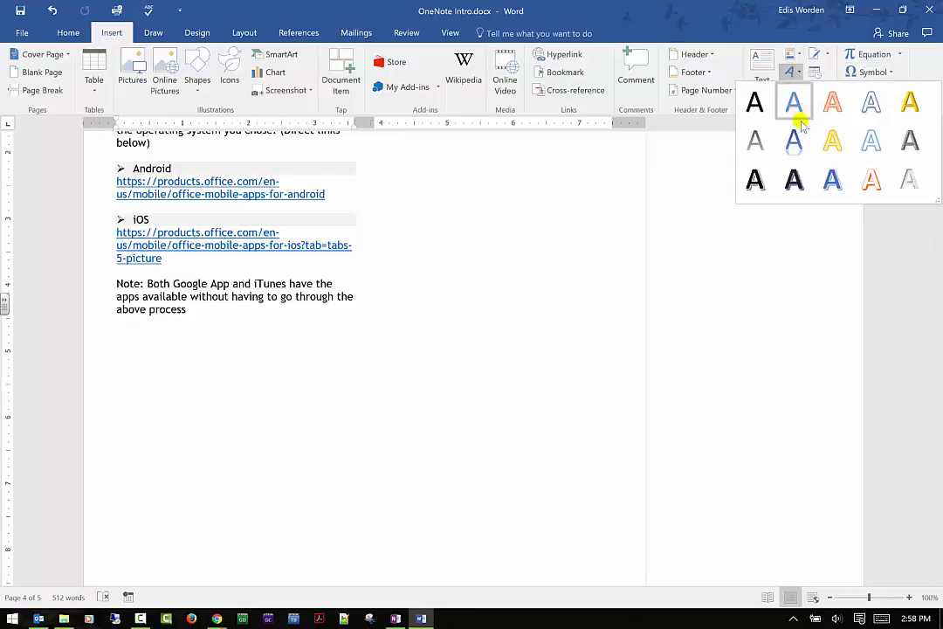
{"action": "left_click", "coordinate": [794, 106]}
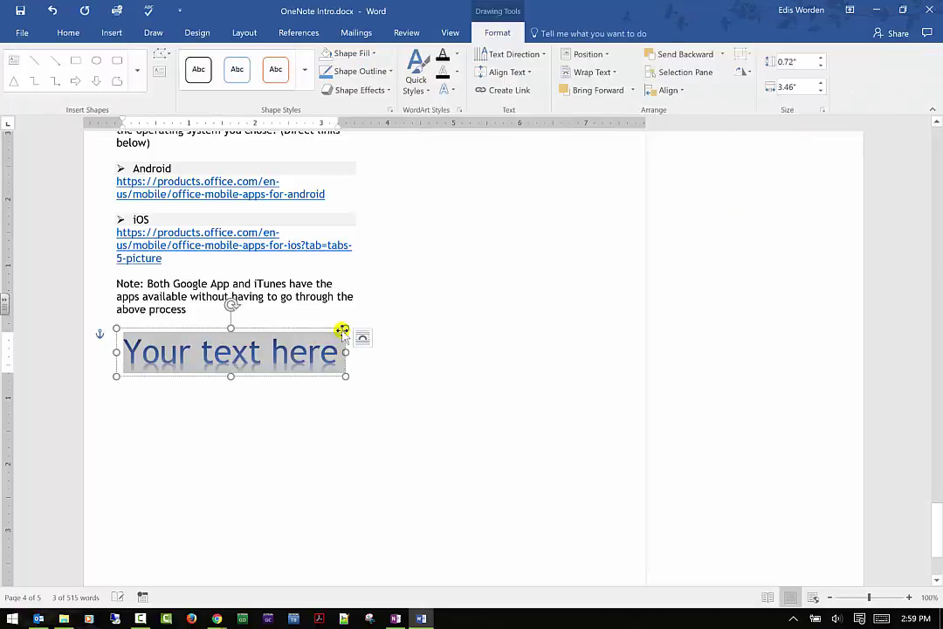
{"action": "type", "text": "Edis Worden"}
{"action": "key", "text": "Return"}
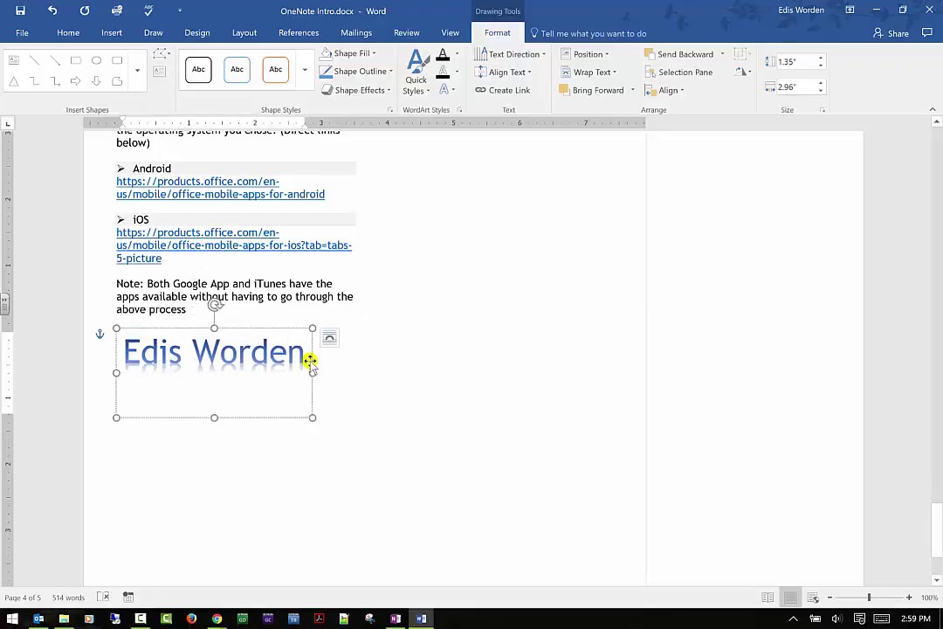
{"action": "left_click", "coordinate": [543, 375]}
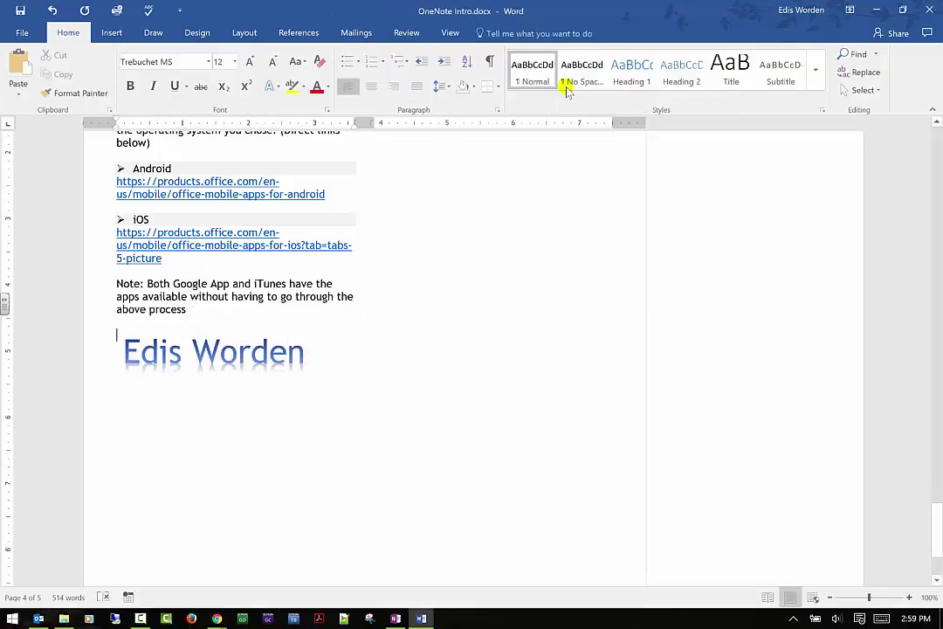
View the drawing format options for the name WordArt and deselect it without changing anything.
{"action": "left_click", "coordinate": [216, 350]}
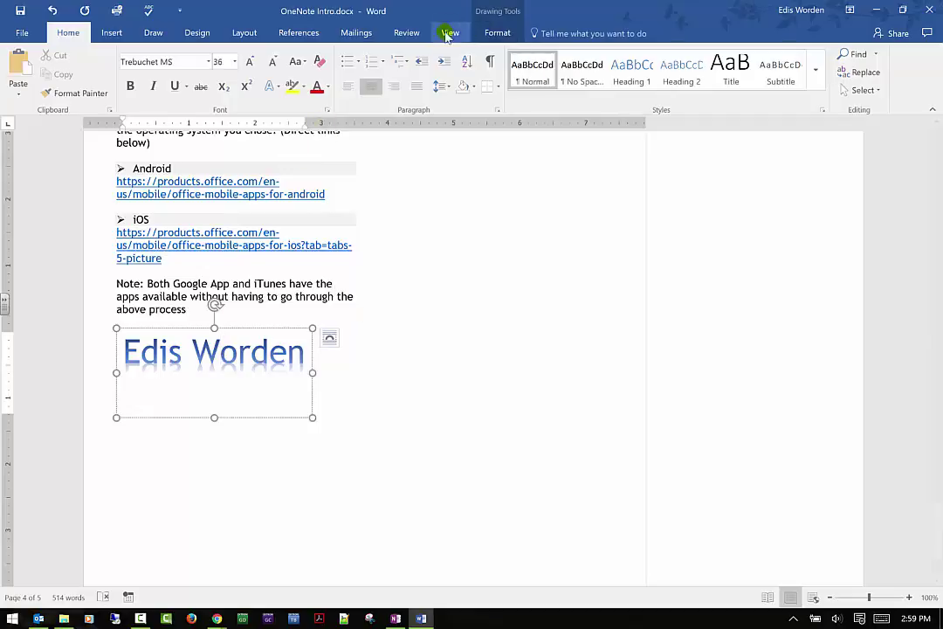
{"action": "left_click", "coordinate": [502, 22]}
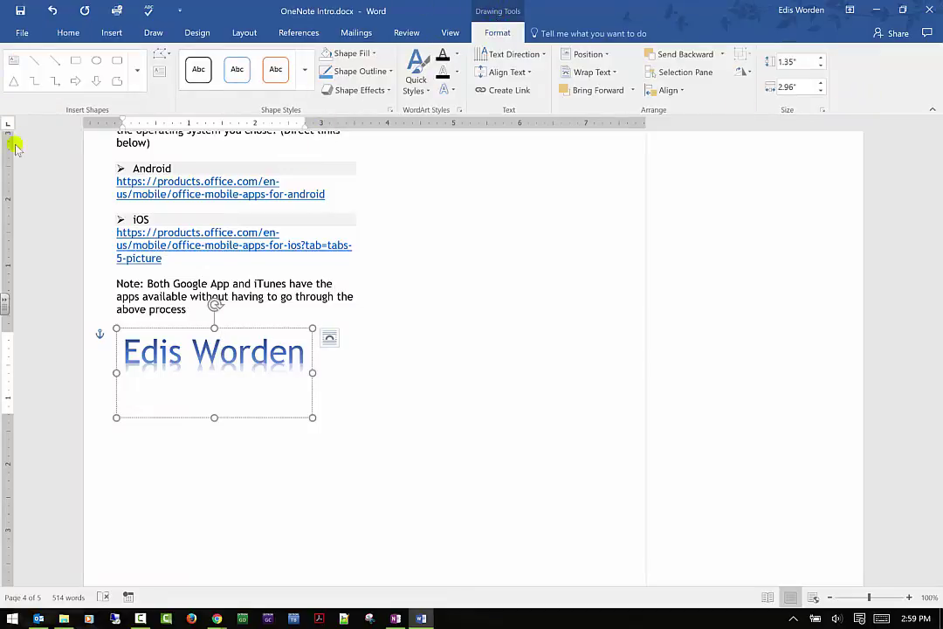
{"action": "left_click", "coordinate": [400, 401]}
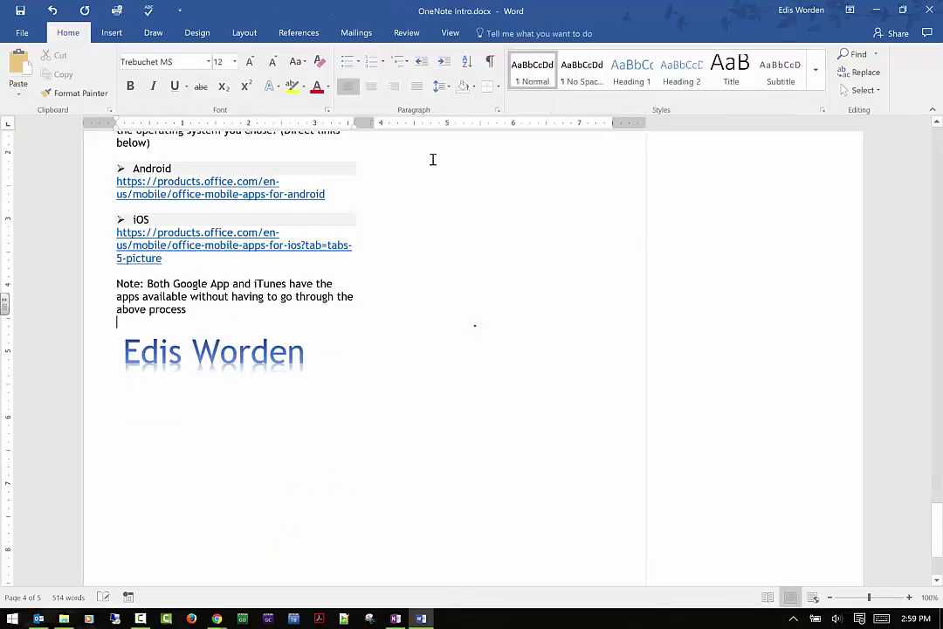
Add a Dropped drop cap to the paragraph that begins with "Note: Both Google App and iTunes".
{"action": "left_click", "coordinate": [108, 34]}
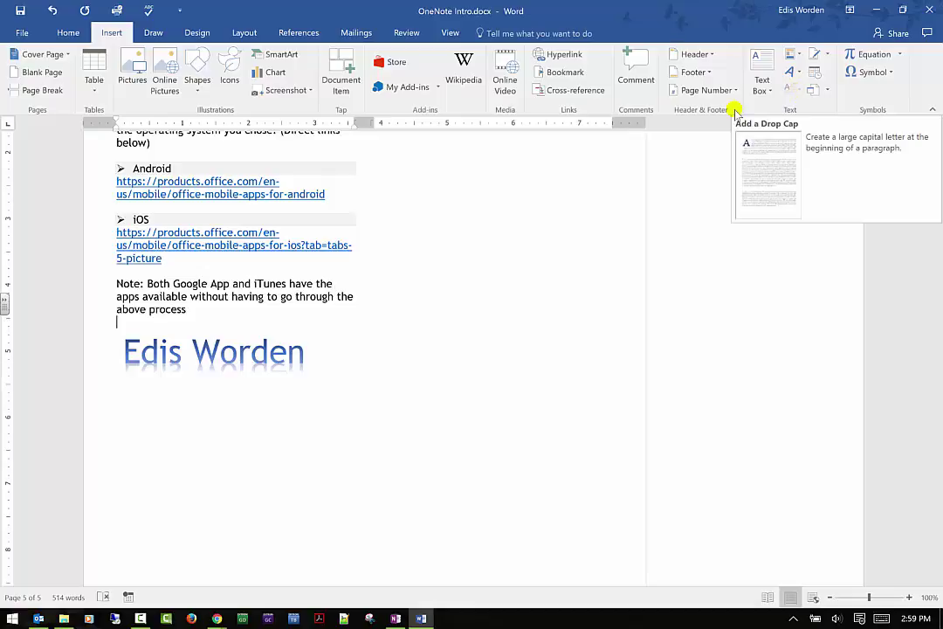
{"action": "left_click_drag", "start_coordinate": [118, 282], "coordinate": [365, 277]}
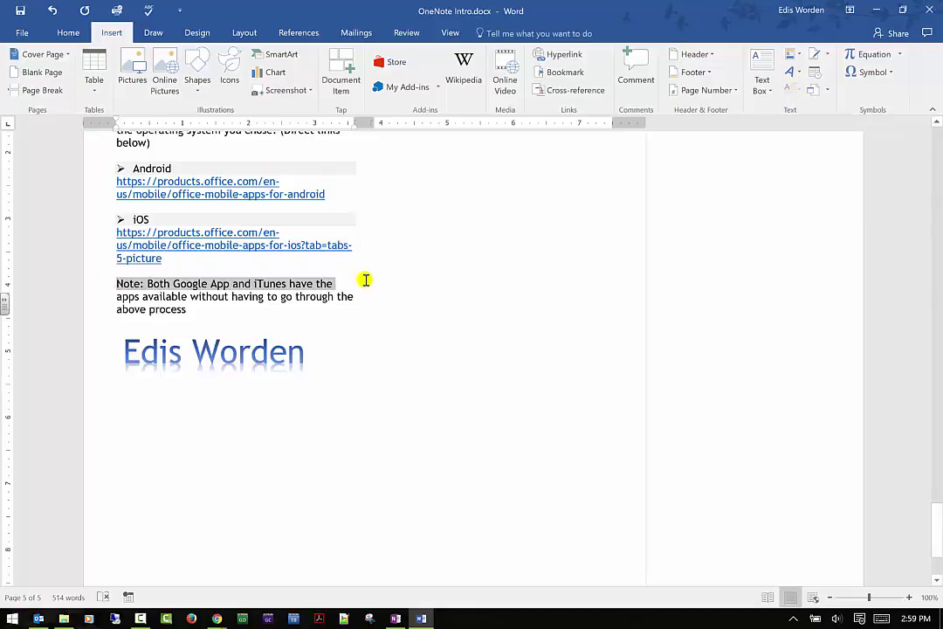
{"action": "left_click", "coordinate": [788, 89]}
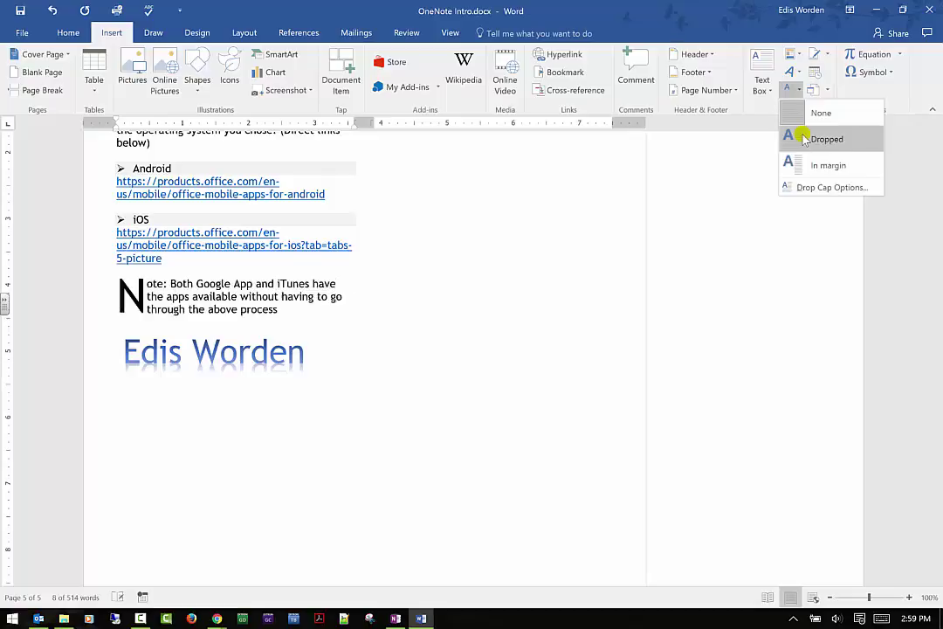
{"action": "left_click", "coordinate": [805, 140]}
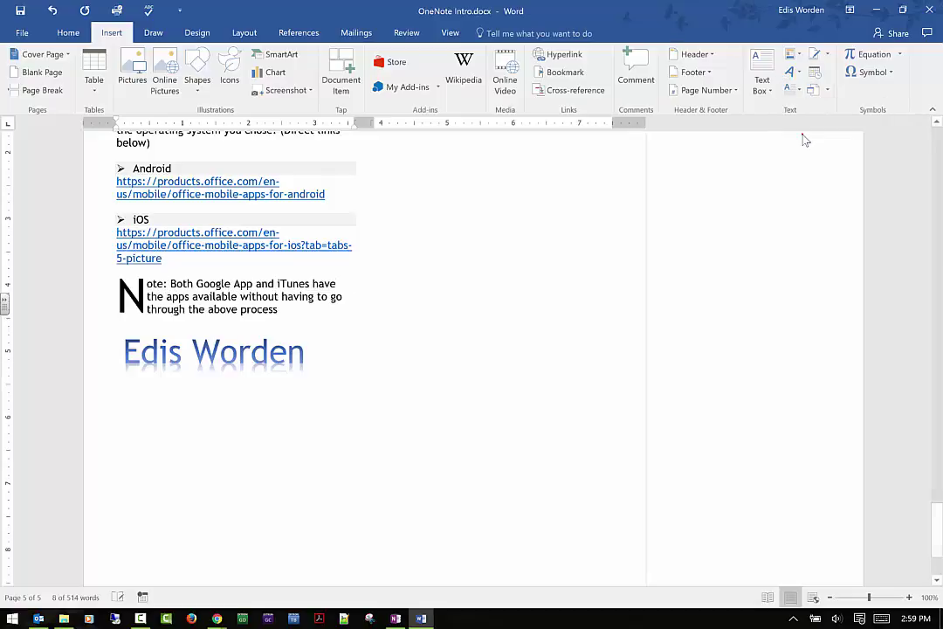
Move the note's drop cap into the margin and set its font to Tahoma with 1 line to drop.
{"action": "left_click", "coordinate": [799, 90]}
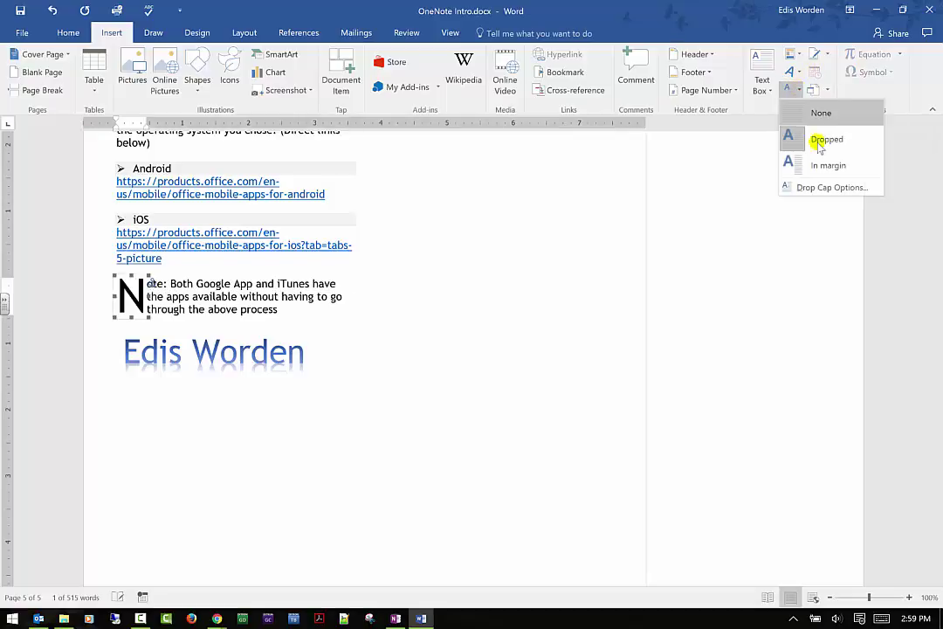
{"action": "left_click", "coordinate": [819, 163]}
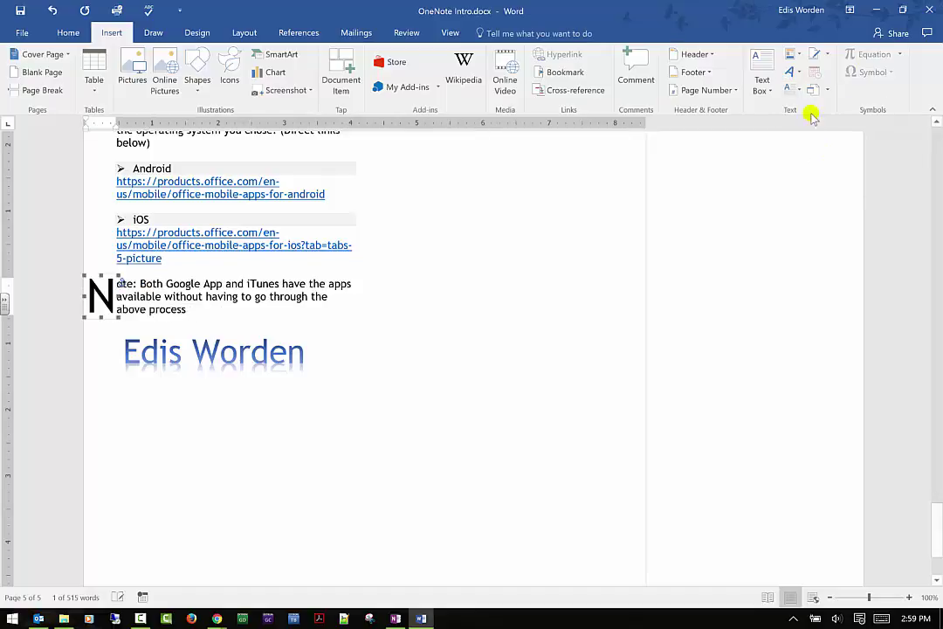
{"action": "left_click", "coordinate": [792, 89]}
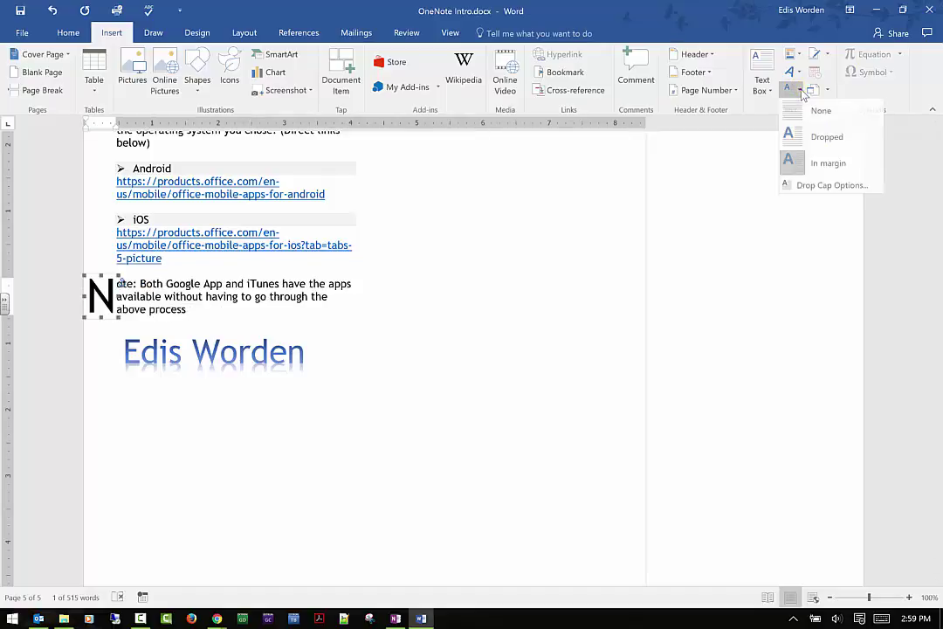
{"action": "left_click", "coordinate": [824, 188]}
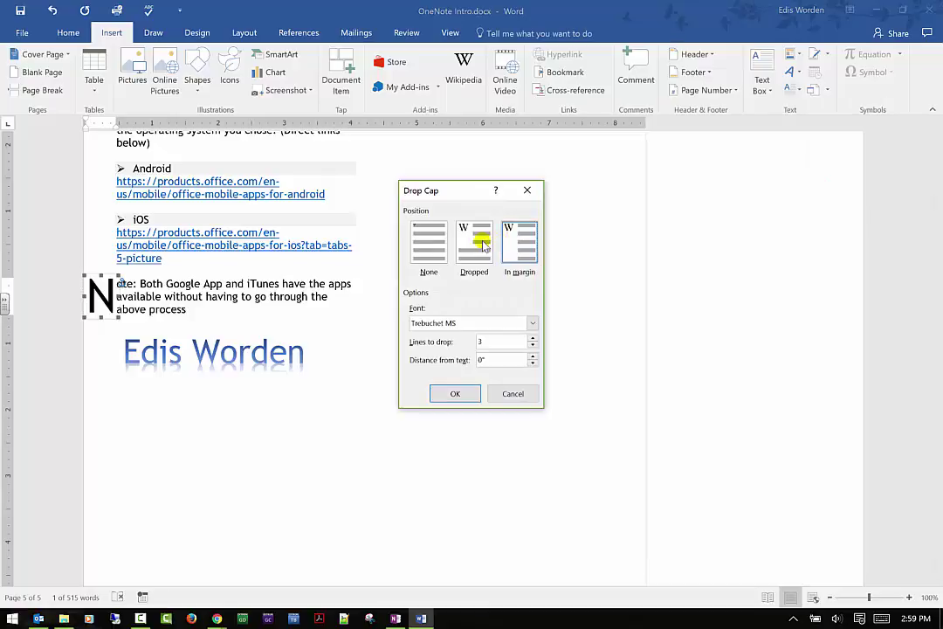
{"action": "left_click", "coordinate": [531, 324]}
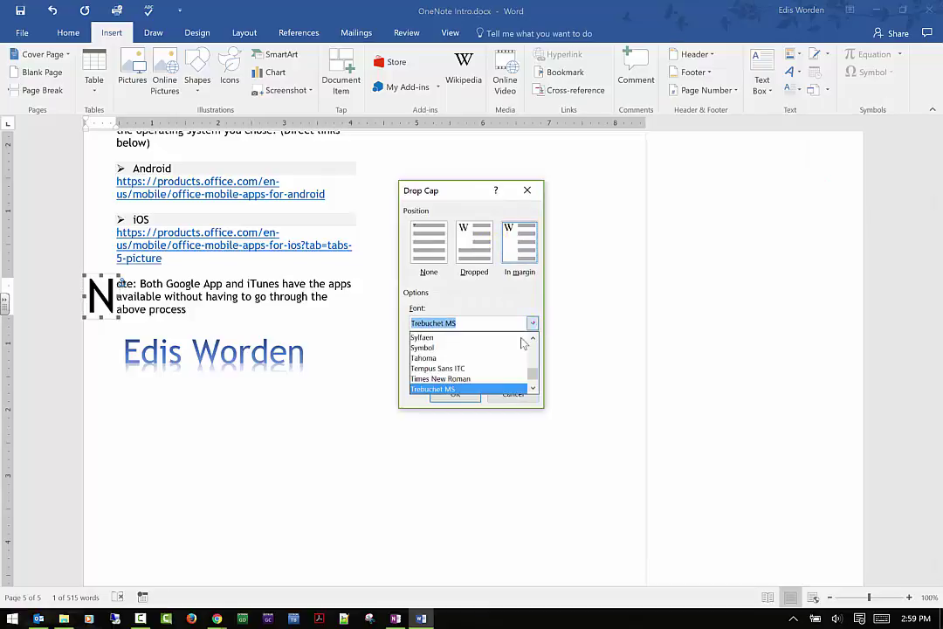
{"action": "left_click", "coordinate": [499, 358]}
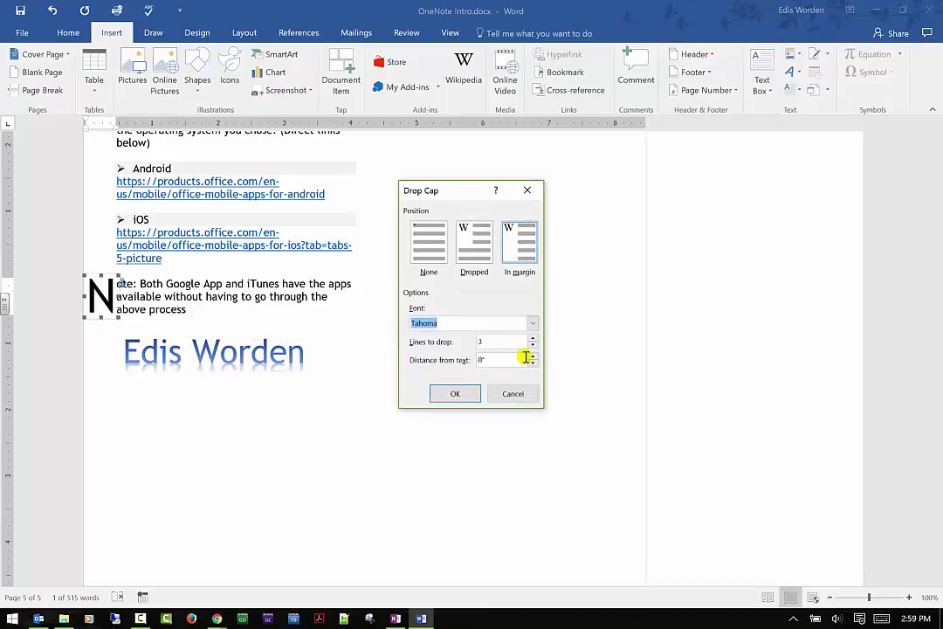
{"action": "left_click", "coordinate": [534, 347]}
{"action": "left_click", "coordinate": [533, 346]}
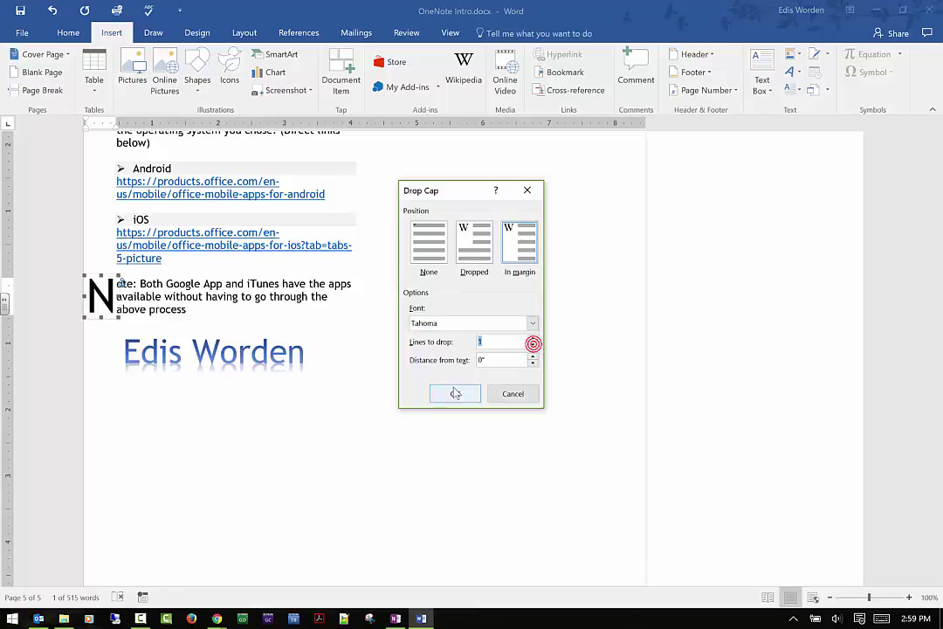
{"action": "left_click", "coordinate": [455, 393]}
{"action": "left_click", "coordinate": [208, 308]}
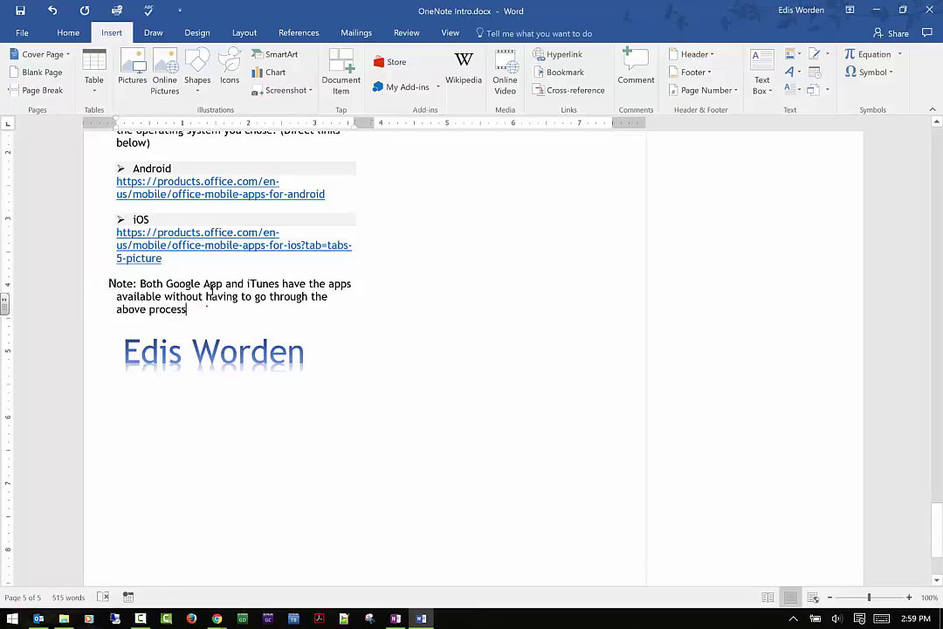
Change the note's drop cap to the Dropped position with 2 lines to drop, and place the cursor above the note.
{"action": "left_click", "coordinate": [107, 281]}
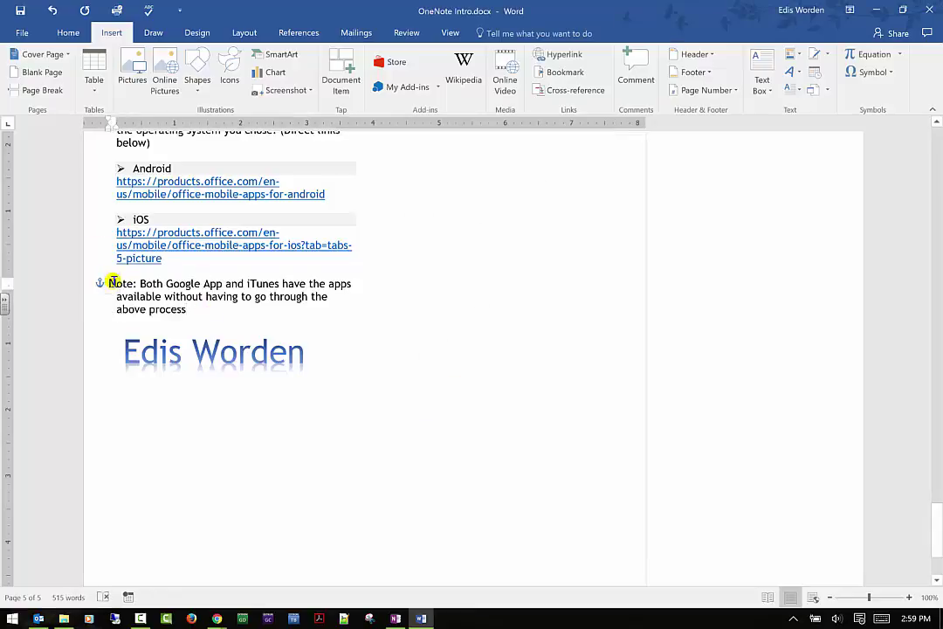
{"action": "left_click", "coordinate": [801, 90]}
{"action": "left_click", "coordinate": [825, 187]}
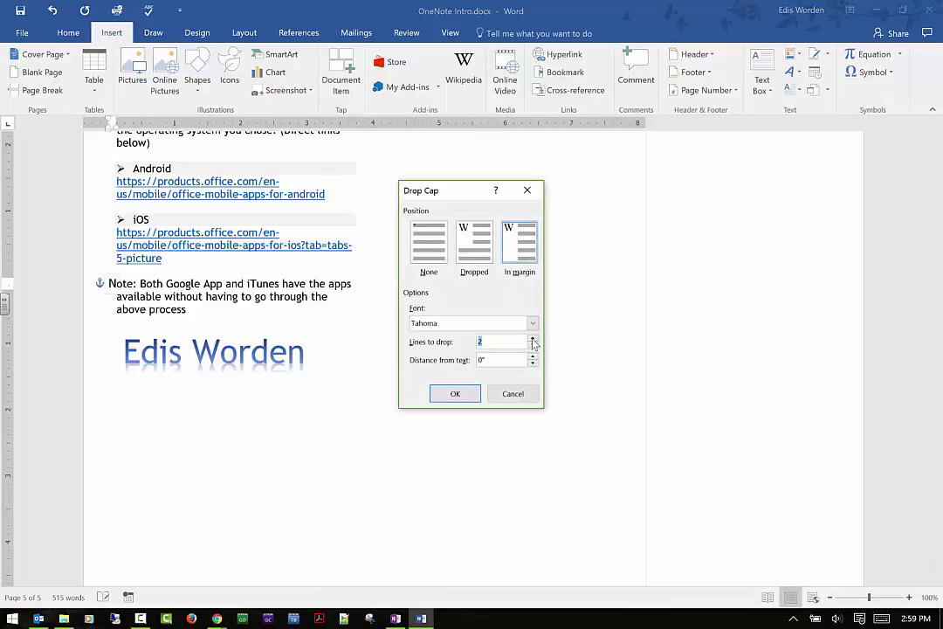
{"action": "left_click", "coordinate": [472, 241]}
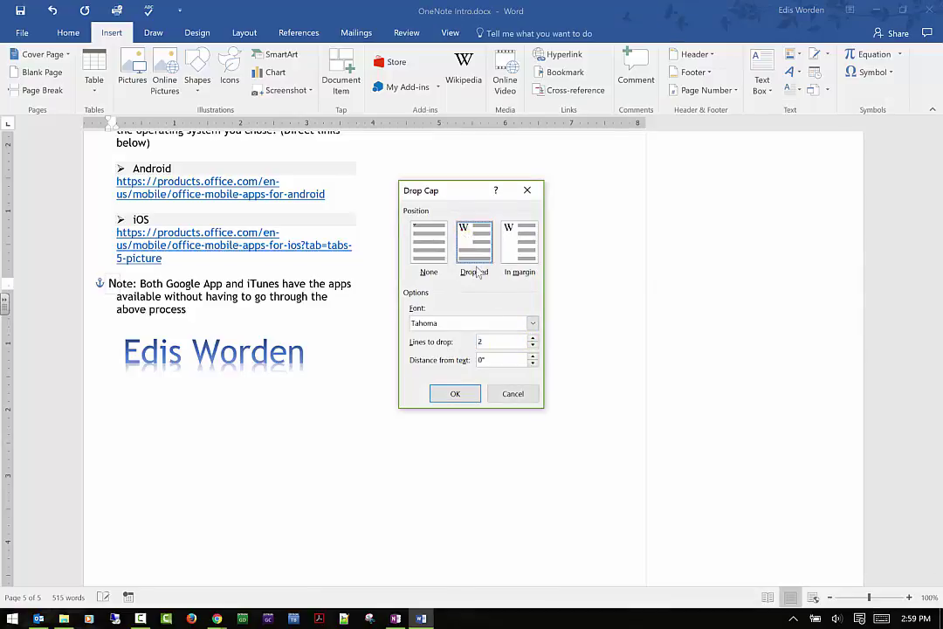
{"action": "left_click", "coordinate": [452, 393]}
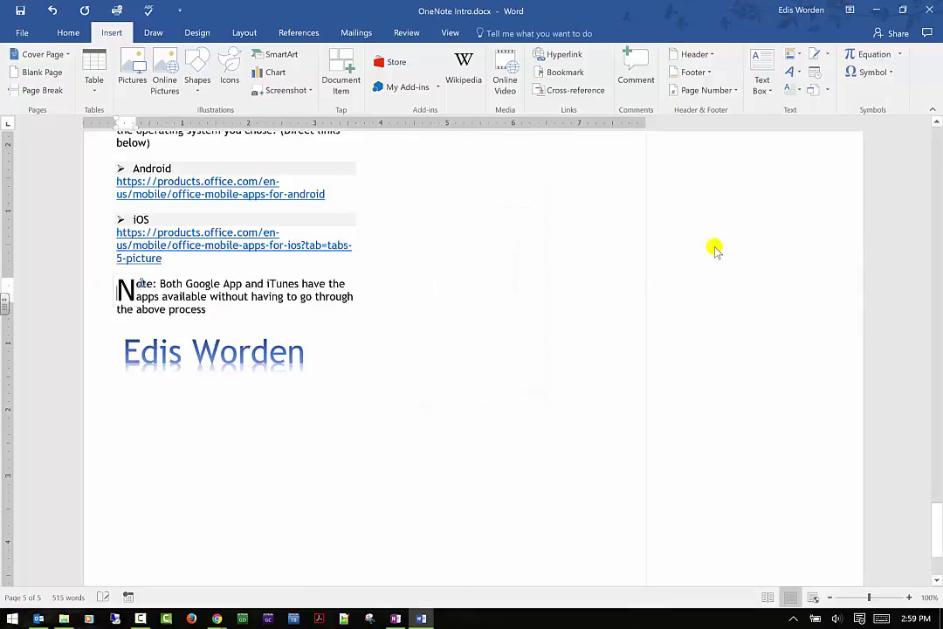
{"action": "left_click", "coordinate": [555, 259]}
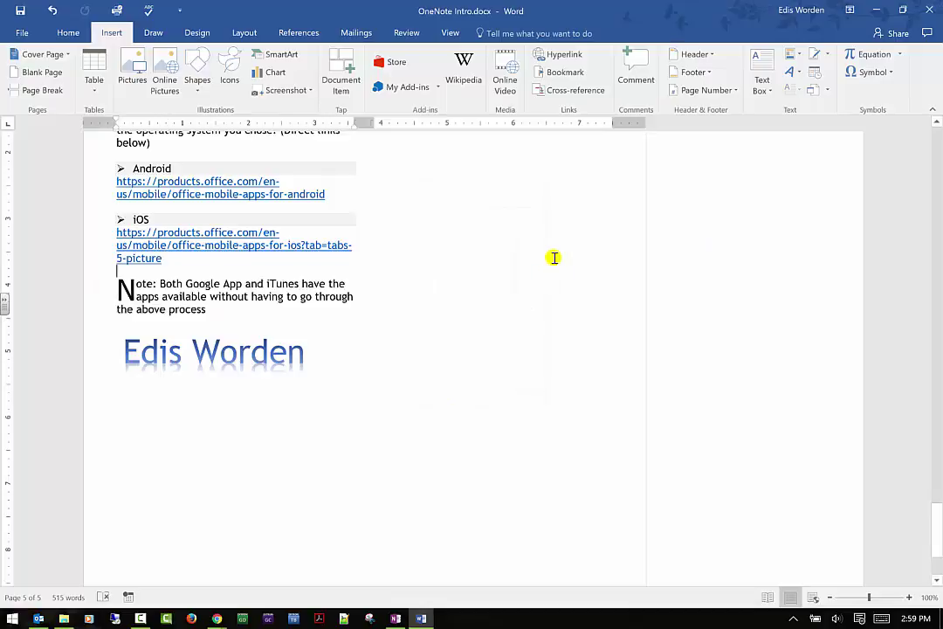
Open the Add Signature Services web page, review the digital ID providers, and return to the Word document.
{"action": "left_click", "coordinate": [825, 91]}
{"action": "left_click", "coordinate": [825, 91]}
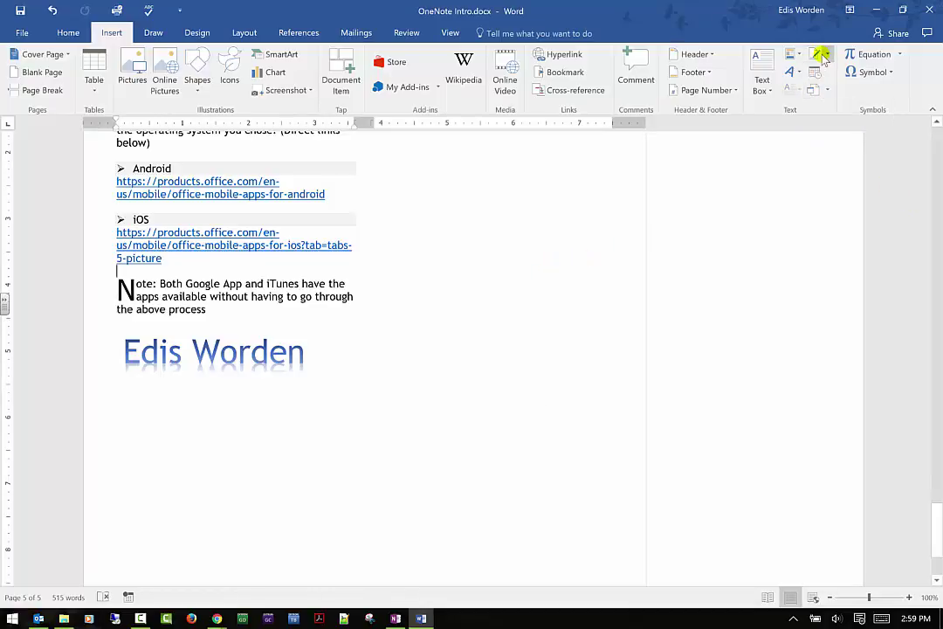
{"action": "left_click", "coordinate": [823, 58]}
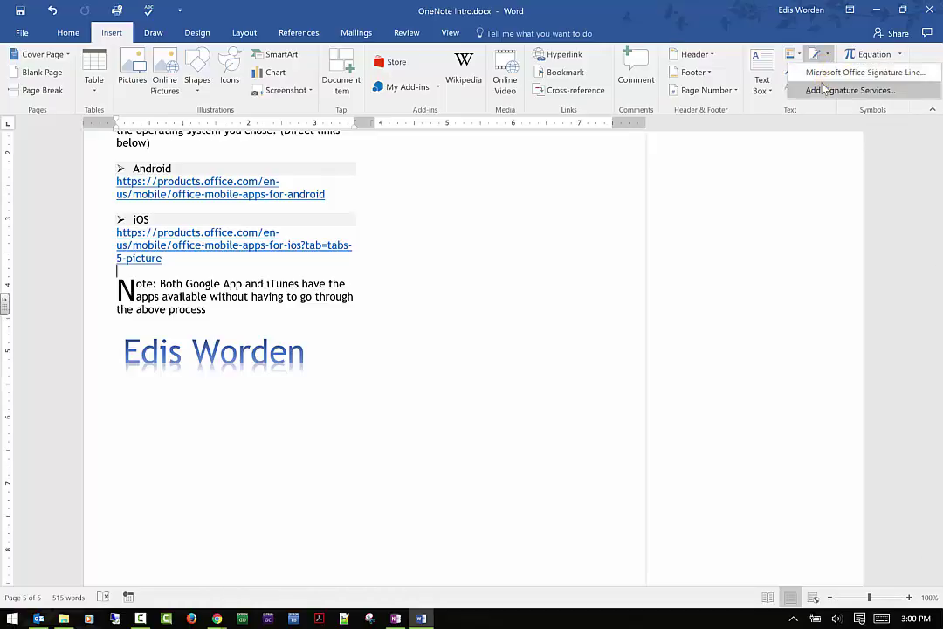
{"action": "left_click", "coordinate": [817, 90]}
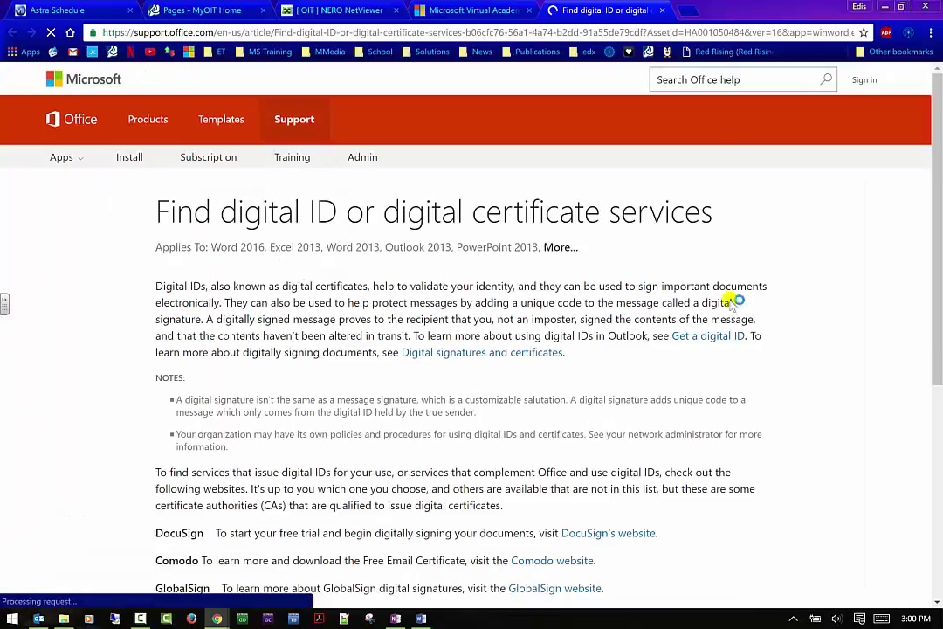
{"action": "scroll", "coordinate": [76, 219], "scroll_direction": "down", "scroll_amount": 5}
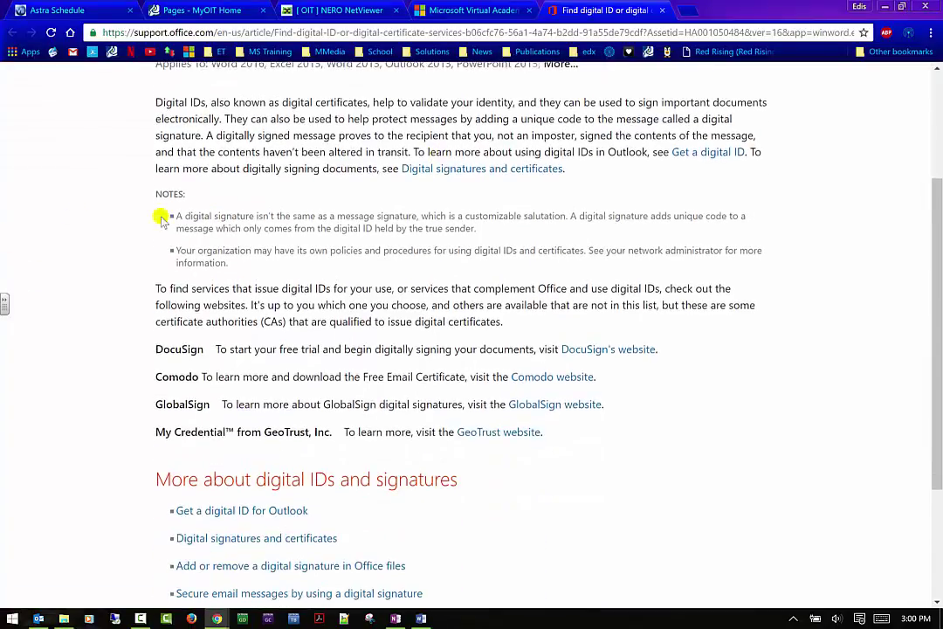
{"action": "left_click", "coordinate": [878, 6]}
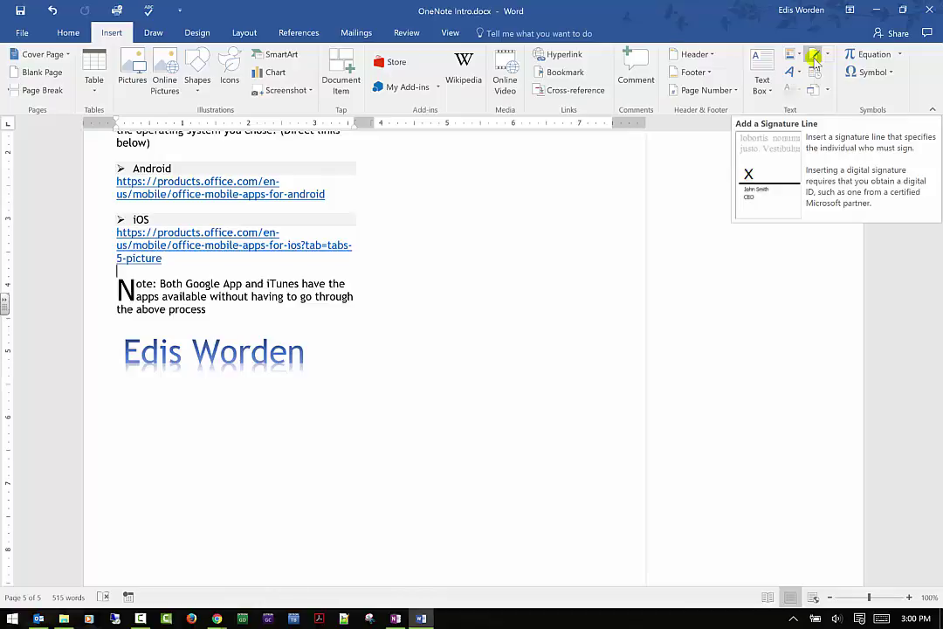
Insert the date above the note in the format "Wednesday, December 28, 2016" without automatic updating.
{"action": "left_click", "coordinate": [814, 75]}
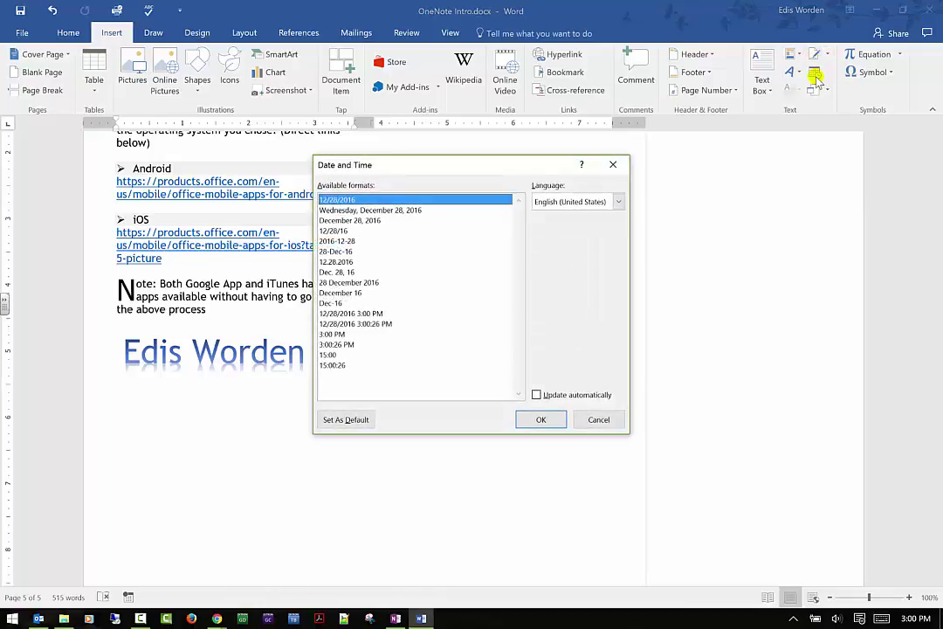
{"action": "left_click", "coordinate": [367, 211]}
{"action": "left_click", "coordinate": [541, 420]}
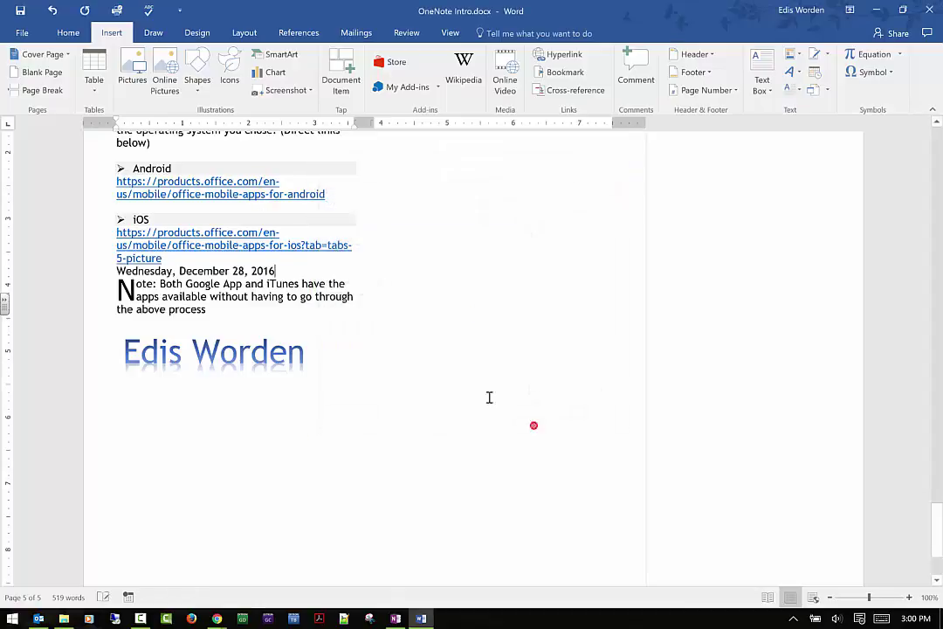
Review the object types that can be embedded and the option to create an object from a file, without inserting anything.
{"action": "left_click", "coordinate": [827, 89]}
{"action": "left_click", "coordinate": [828, 106]}
{"action": "scroll", "coordinate": [425, 275], "scroll_direction": "down", "scroll_amount": 3}
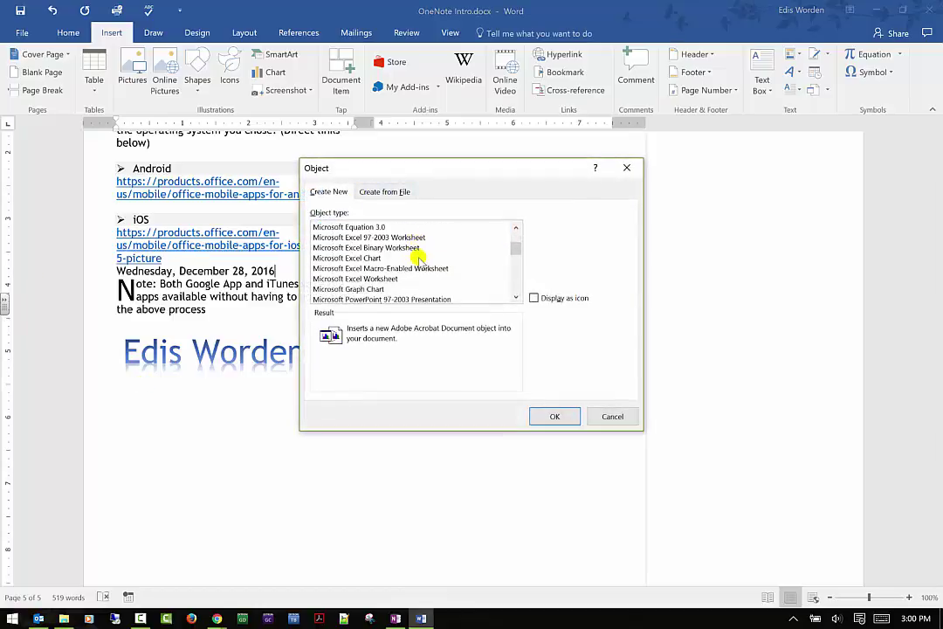
{"action": "scroll", "coordinate": [420, 262], "scroll_direction": "down", "scroll_amount": 5}
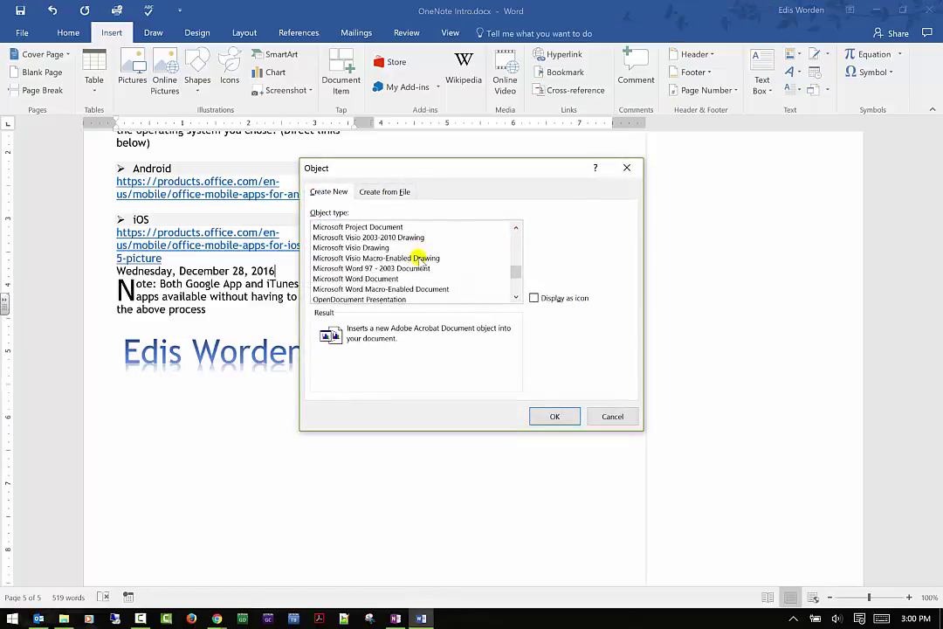
{"action": "scroll", "coordinate": [388, 255], "scroll_direction": "down", "scroll_amount": 3}
{"action": "scroll", "coordinate": [354, 281], "scroll_direction": "up", "scroll_amount": 4}
{"action": "scroll", "coordinate": [353, 279], "scroll_direction": "up", "scroll_amount": 5}
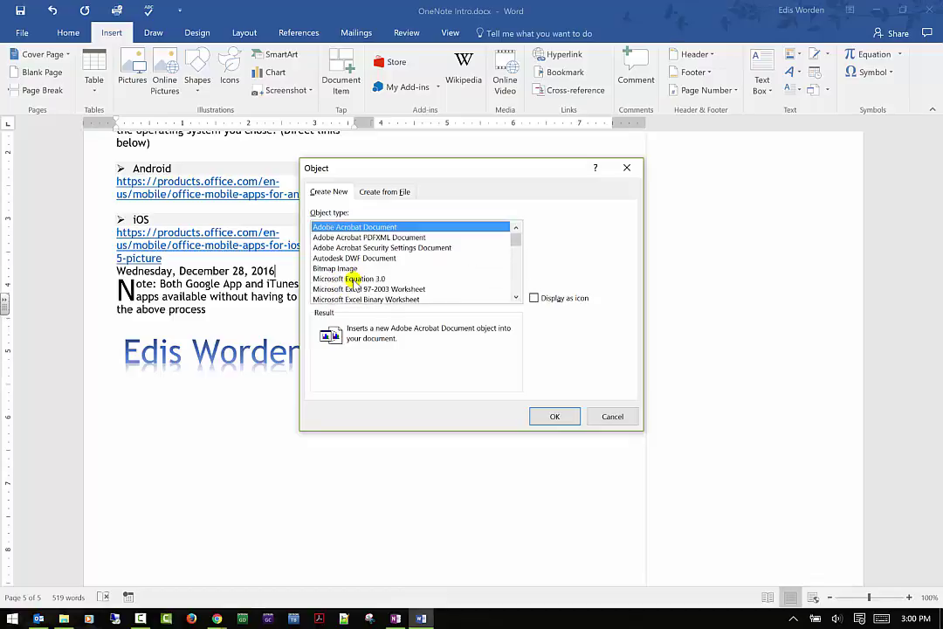
{"action": "left_click", "coordinate": [376, 193]}
{"action": "left_click", "coordinate": [330, 193]}
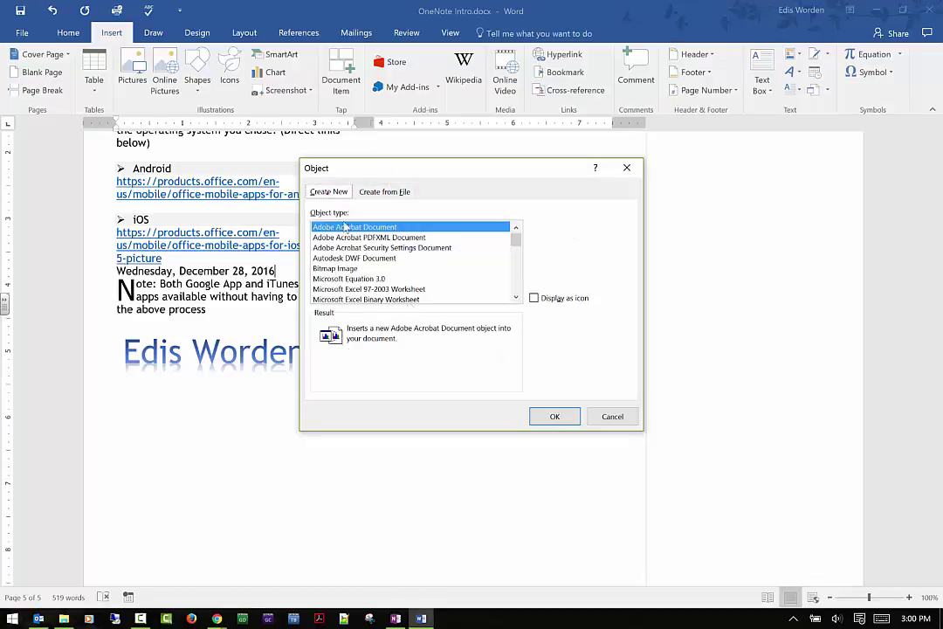
{"action": "left_click", "coordinate": [384, 192]}
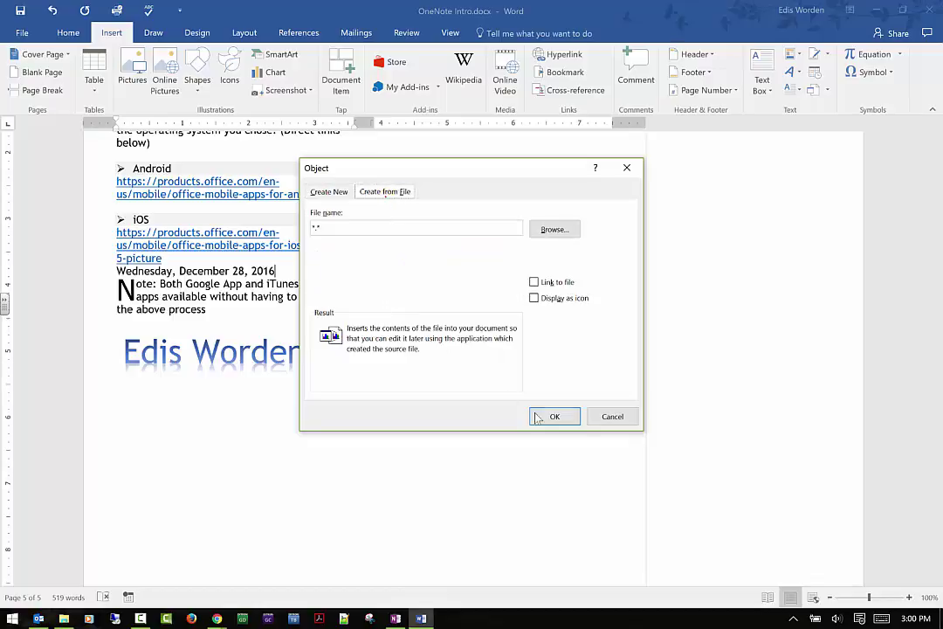
{"action": "left_click", "coordinate": [605, 418]}
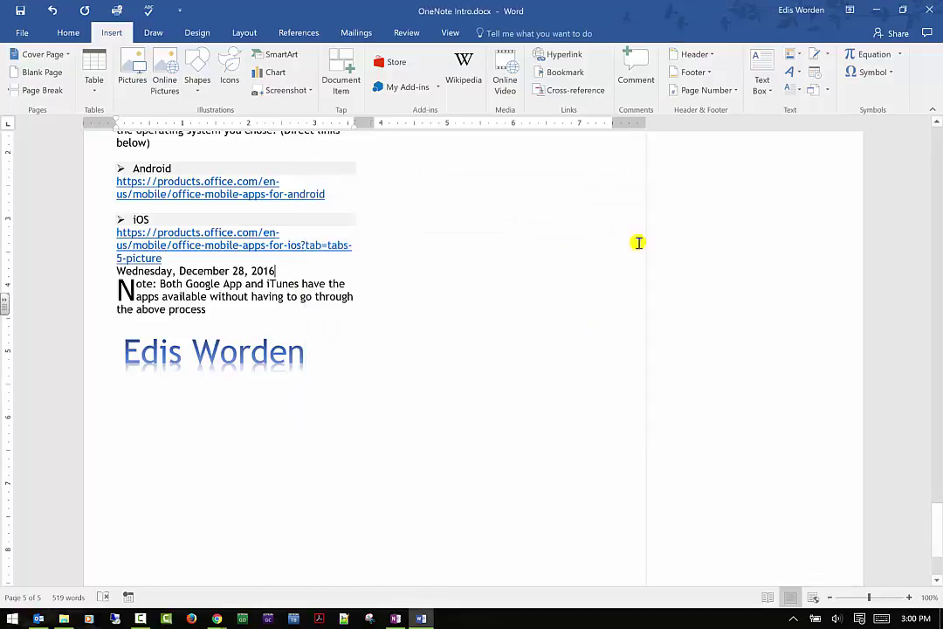
{"action": "left_click", "coordinate": [825, 90]}
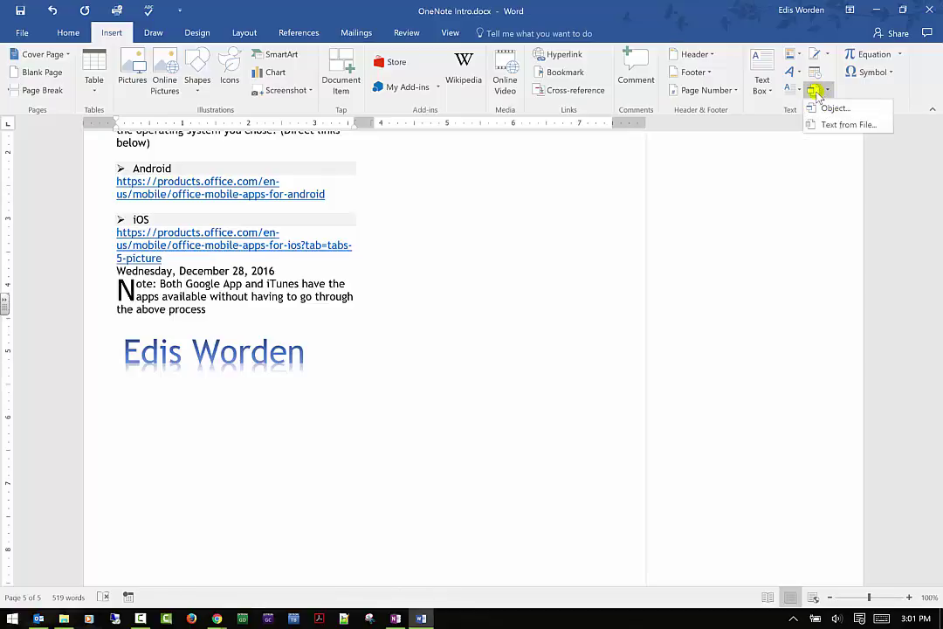
{"action": "left_click", "coordinate": [452, 330]}
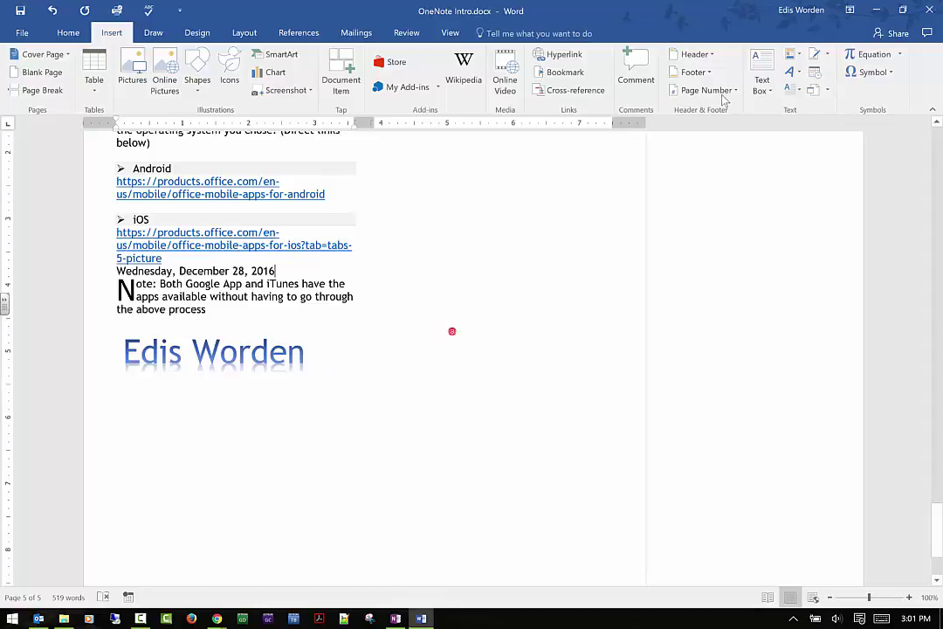
Insert the built-in Binomial Theorem equation after the date and view its equation options.
{"action": "left_click", "coordinate": [903, 54]}
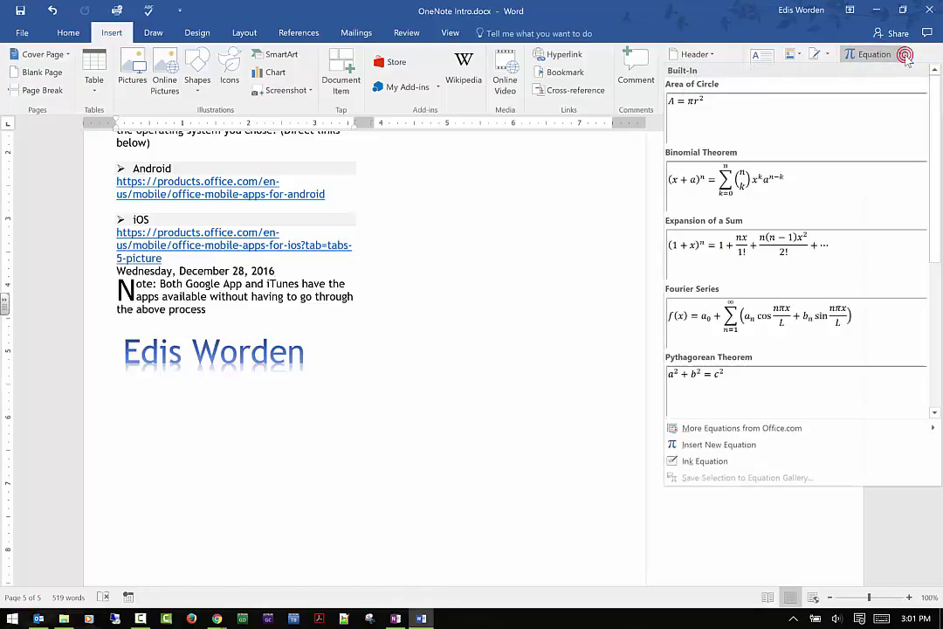
{"action": "left_click", "coordinate": [792, 191]}
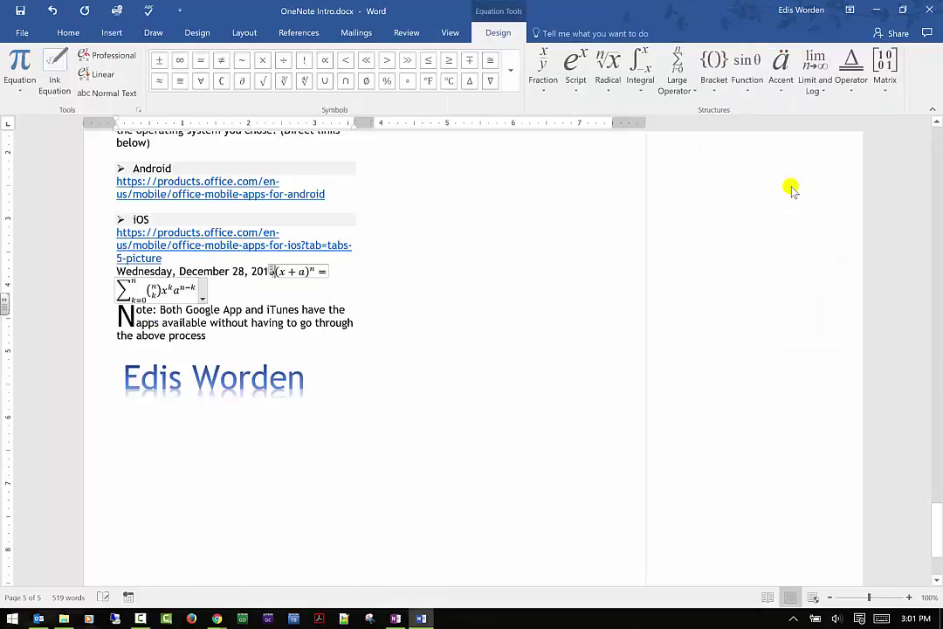
{"action": "left_click", "coordinate": [200, 296]}
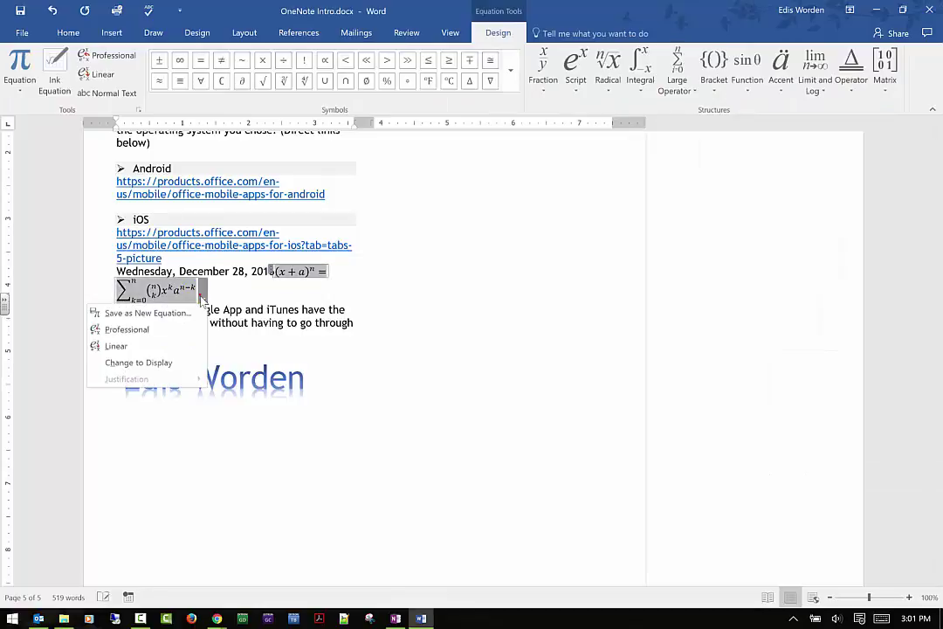
{"action": "left_click", "coordinate": [202, 297]}
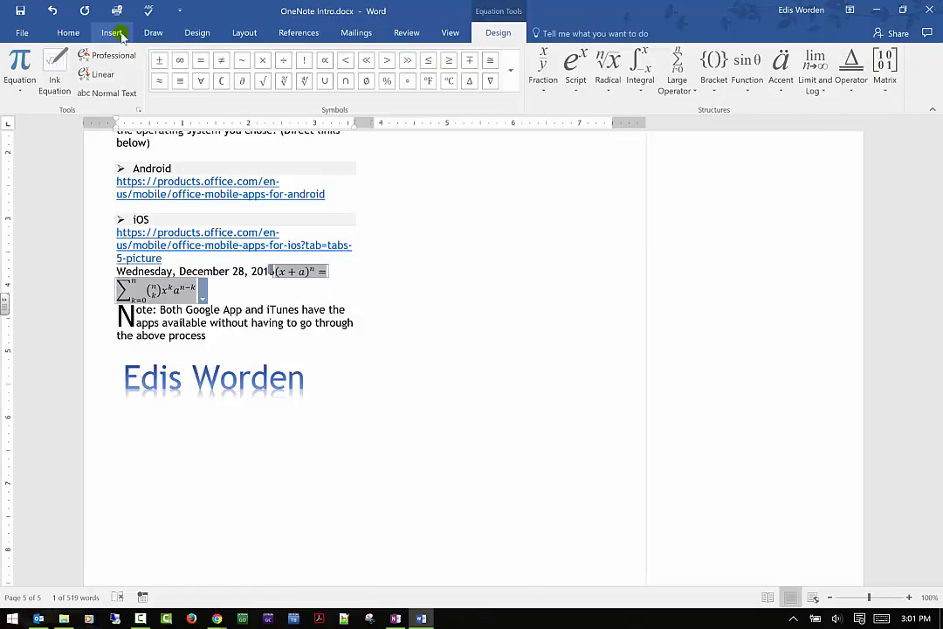
Replace the selected Binomial Theorem equation after the date with the club symbol (♣).
{"action": "left_click", "coordinate": [70, 34]}
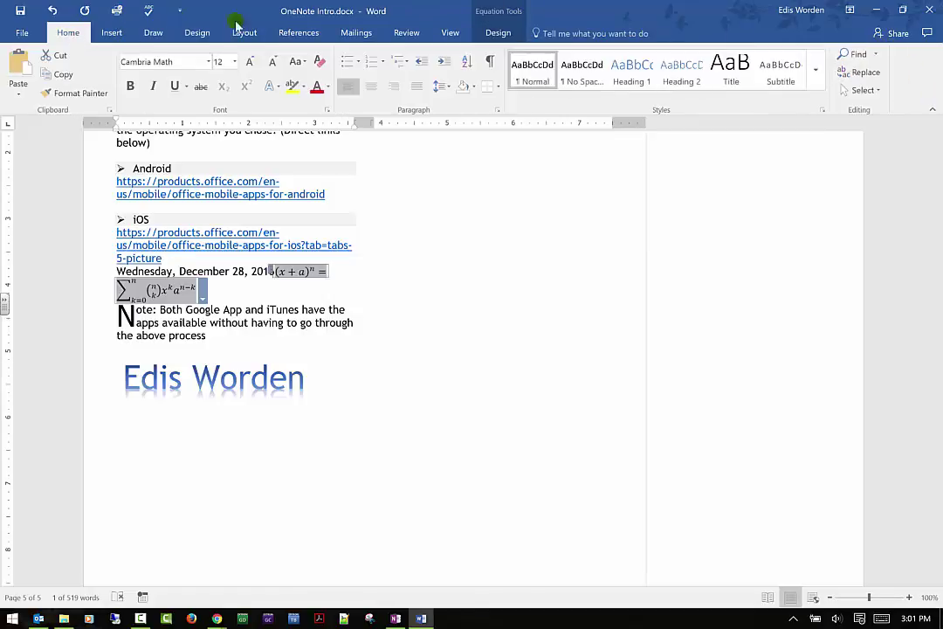
{"action": "left_click", "coordinate": [112, 34]}
{"action": "left_click", "coordinate": [873, 71]}
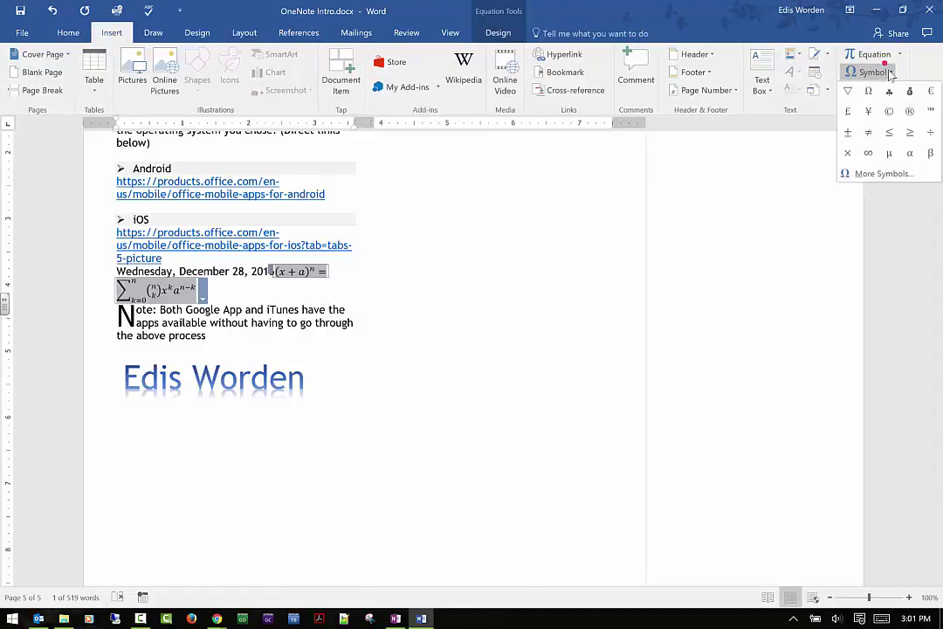
{"action": "left_click", "coordinate": [889, 91]}
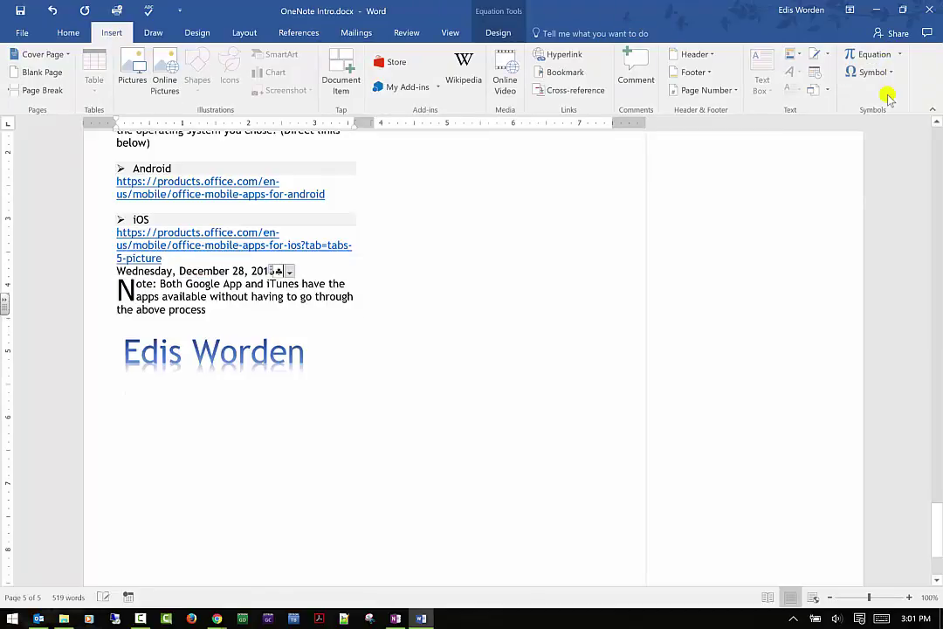
Insert the symbols µ and β on the blank line between the note and the WordArt name.
{"action": "left_click", "coordinate": [425, 342]}
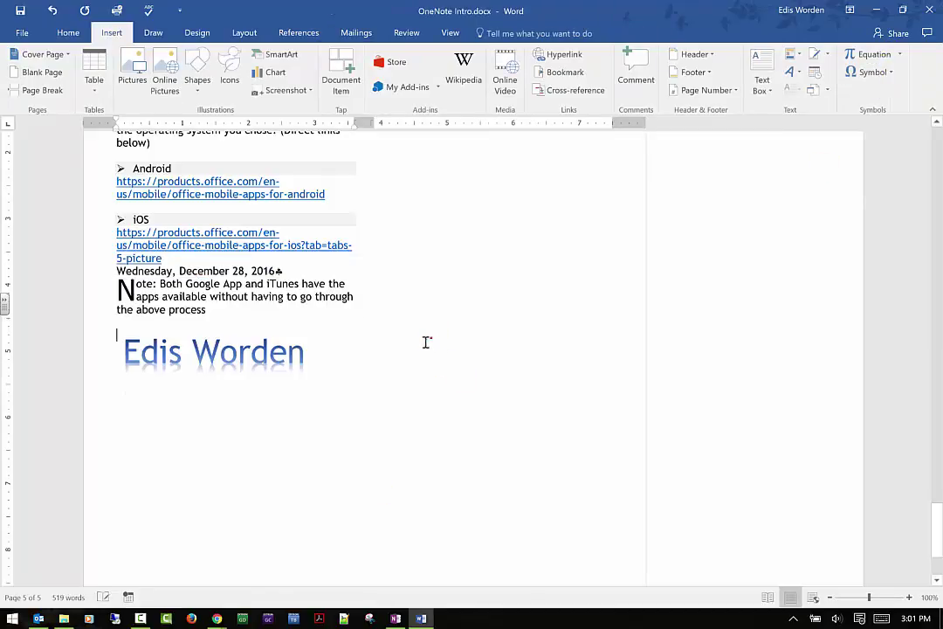
{"action": "left_click", "coordinate": [892, 72]}
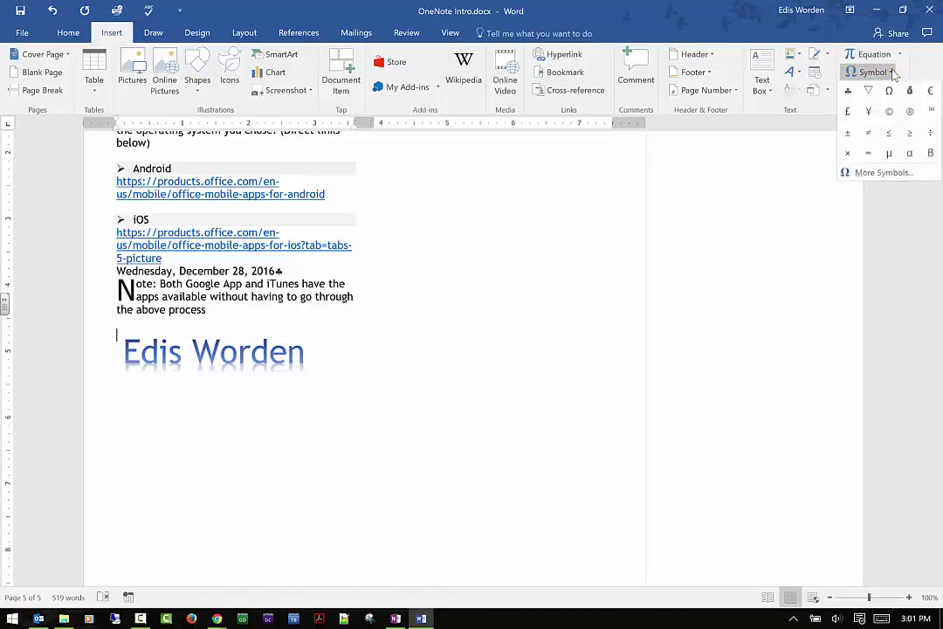
{"action": "left_click", "coordinate": [892, 151]}
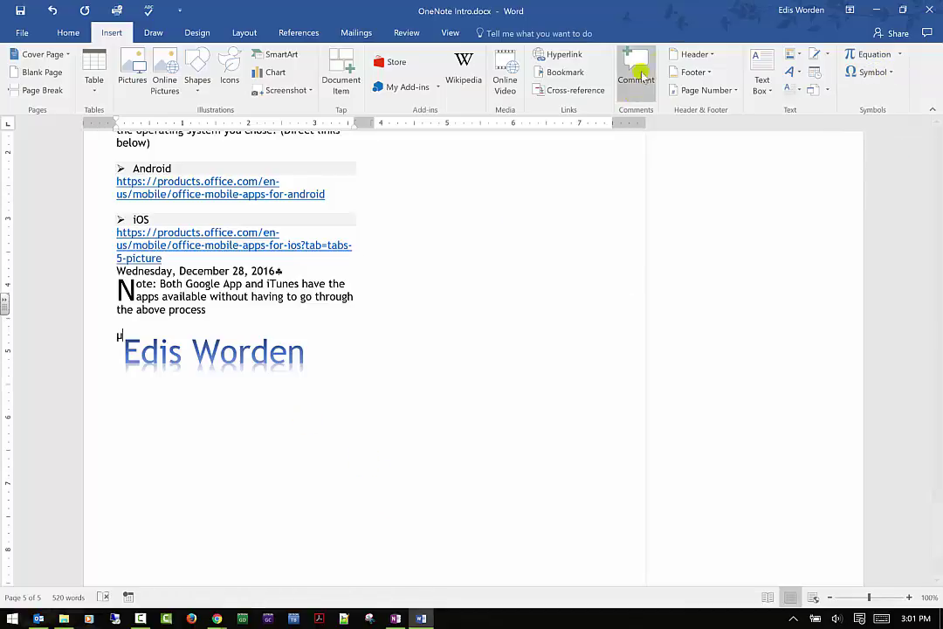
{"action": "left_click", "coordinate": [892, 72]}
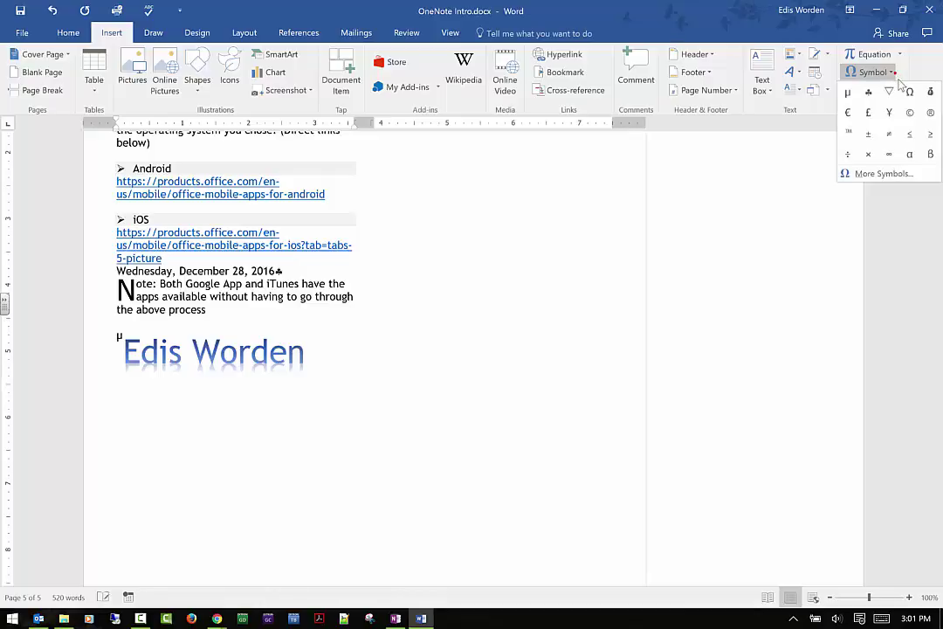
{"action": "left_click", "coordinate": [930, 154]}
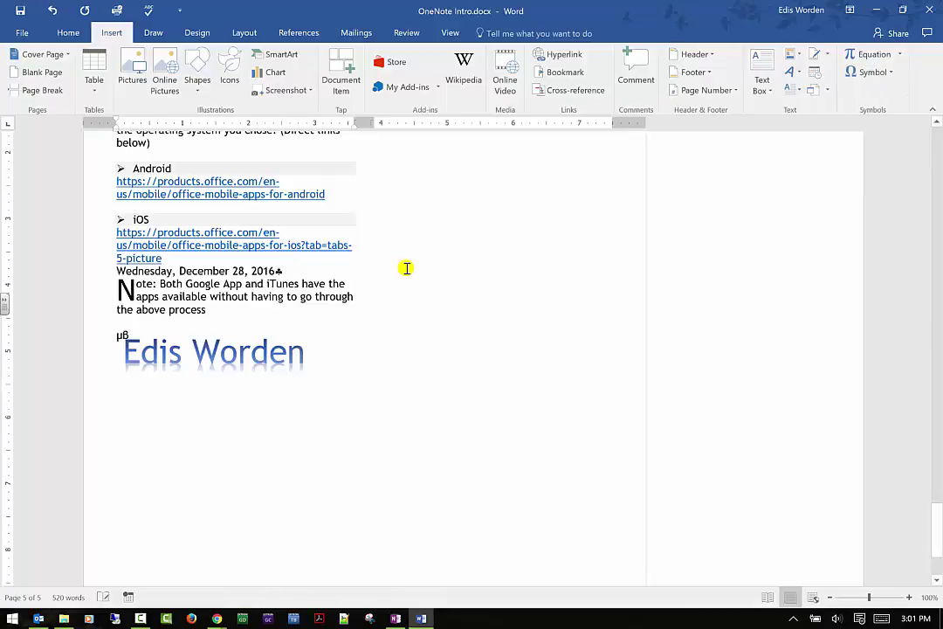